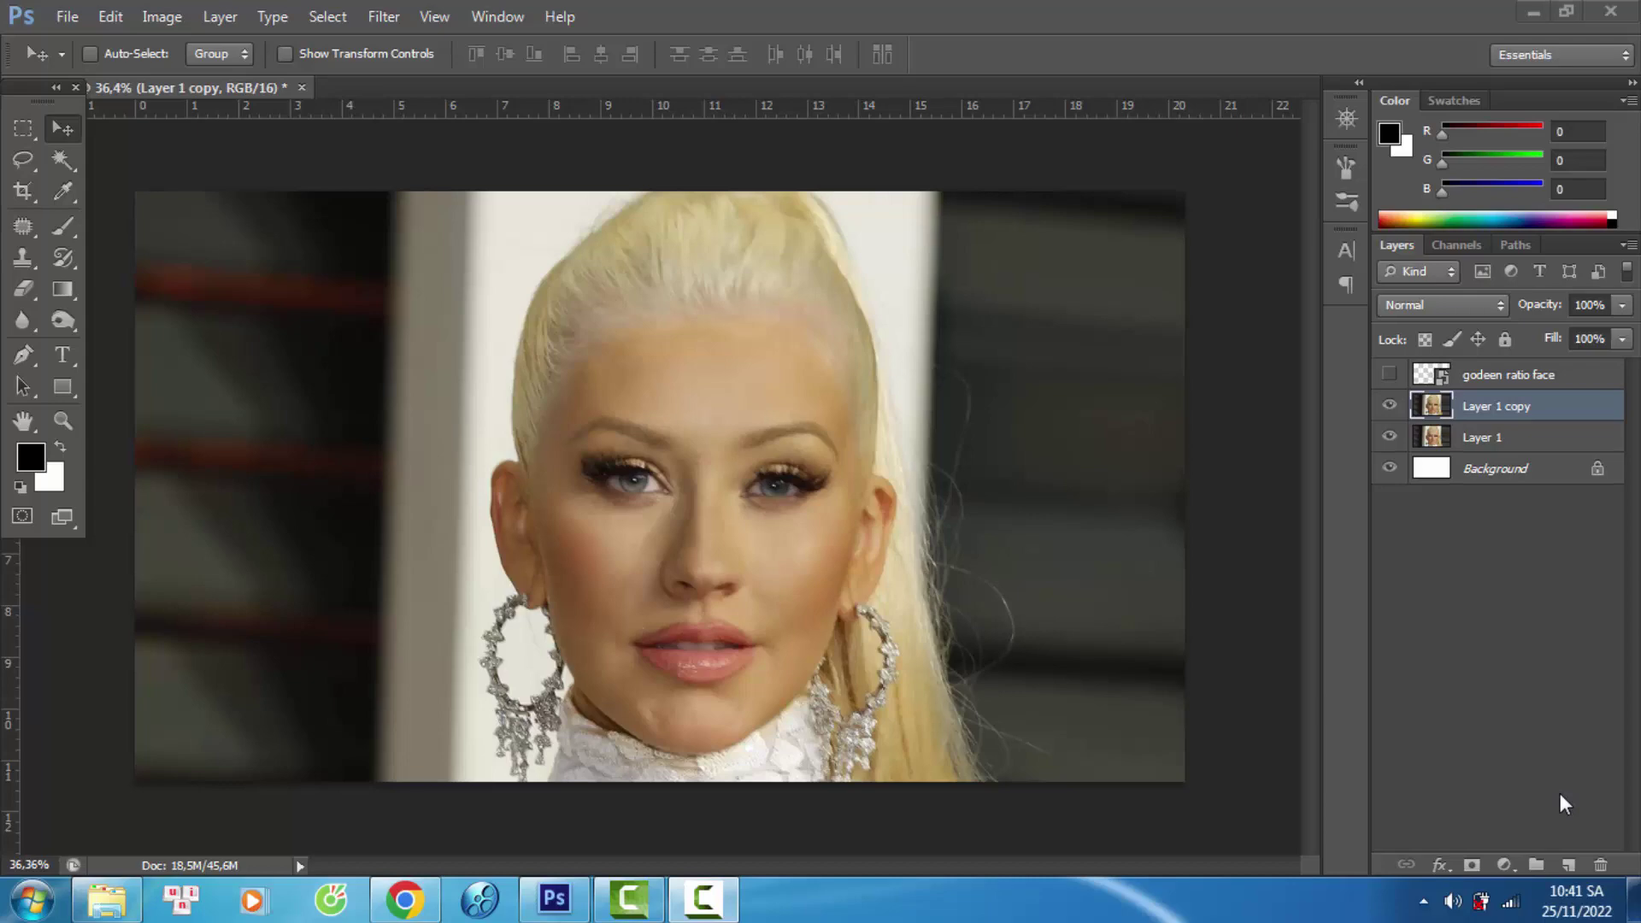
# - Show the 'godeen ratio face' overlay, lasso the lower face and jaw, and open it in Liquify
pyautogui.click(1389, 374)
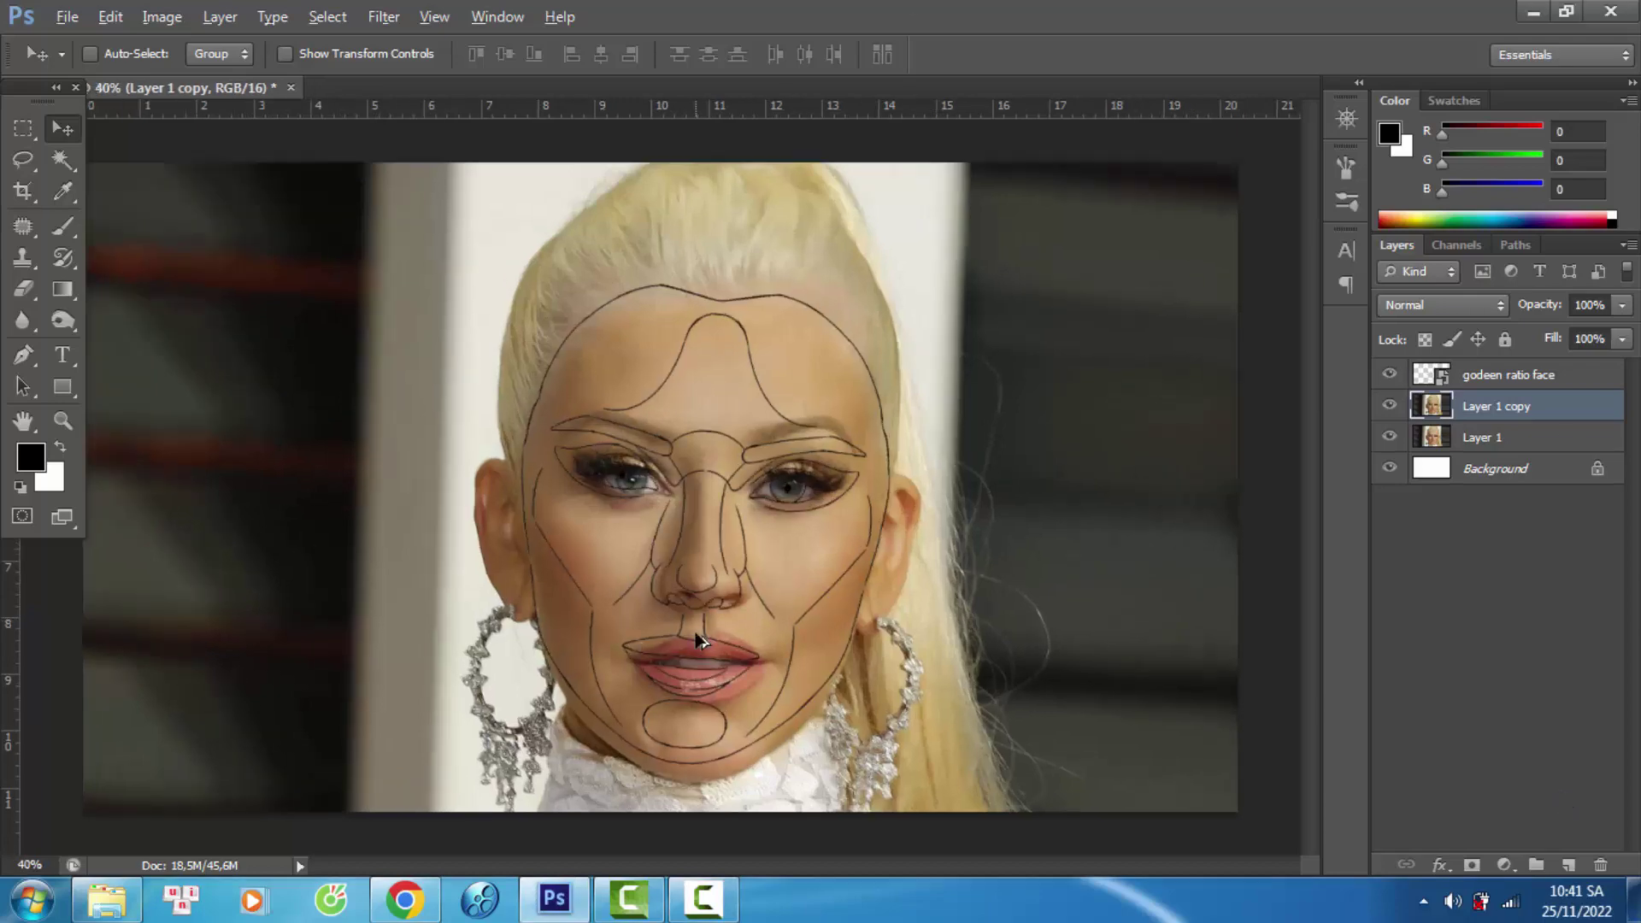
pyautogui.scroll(5, 701, 556)
pyautogui.click(23, 160)
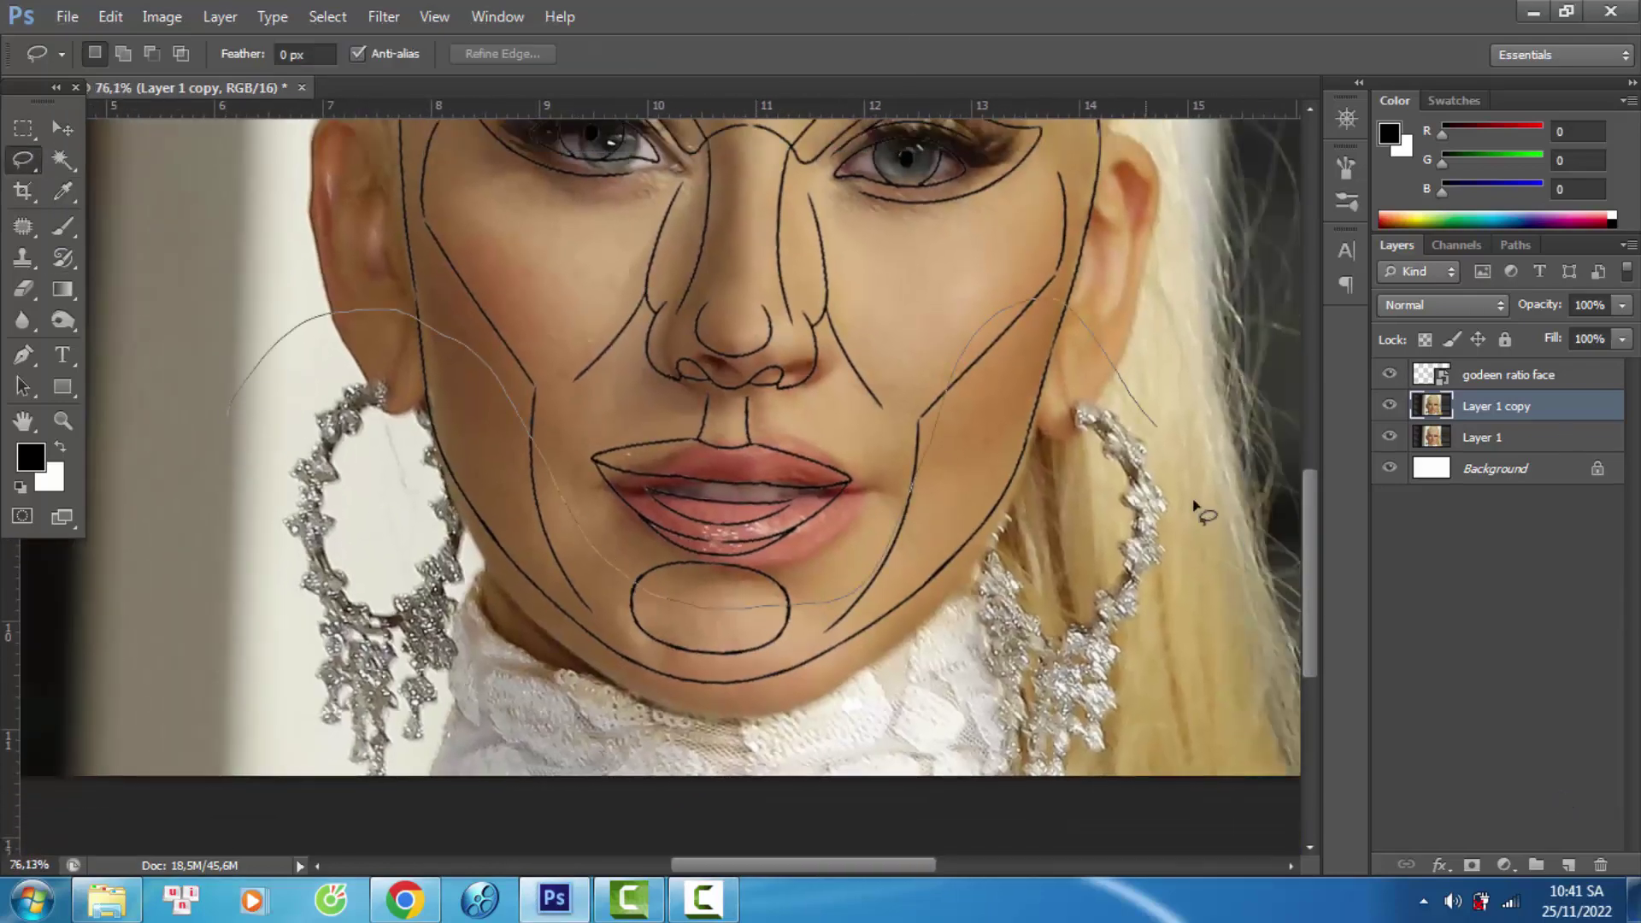
pyautogui.moveTo(1194, 505); pyautogui.dragTo(1188, 653)
pyautogui.click(384, 16)
pyautogui.click(410, 130)
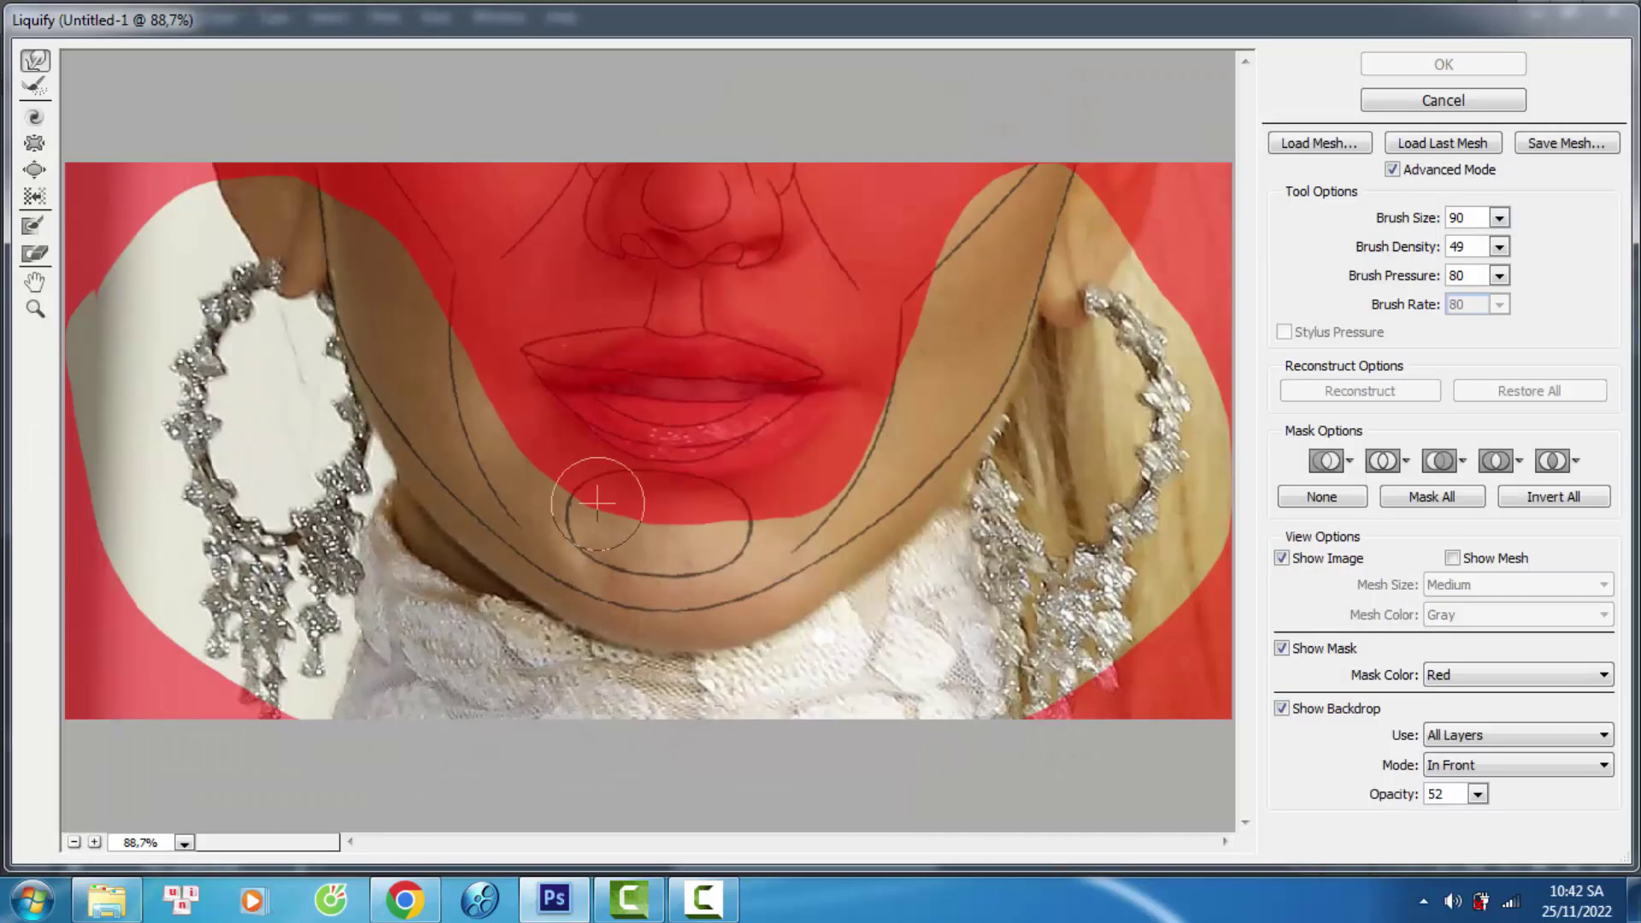
# - Forward Warp the chin, neck and both jaw contours inward, then apply Liquify
pyautogui.press(']')
pyautogui.press(']')
pyautogui.press(']')
pyautogui.press(']')
pyautogui.press(']')
pyautogui.press(']')
pyautogui.moveTo(678, 575)
pyautogui.mouseDown()
pyautogui.moveTo(797, 595)
pyautogui.moveTo(974, 513)
pyautogui.mouseUp()
pyautogui.press('[')
pyautogui.press('[')
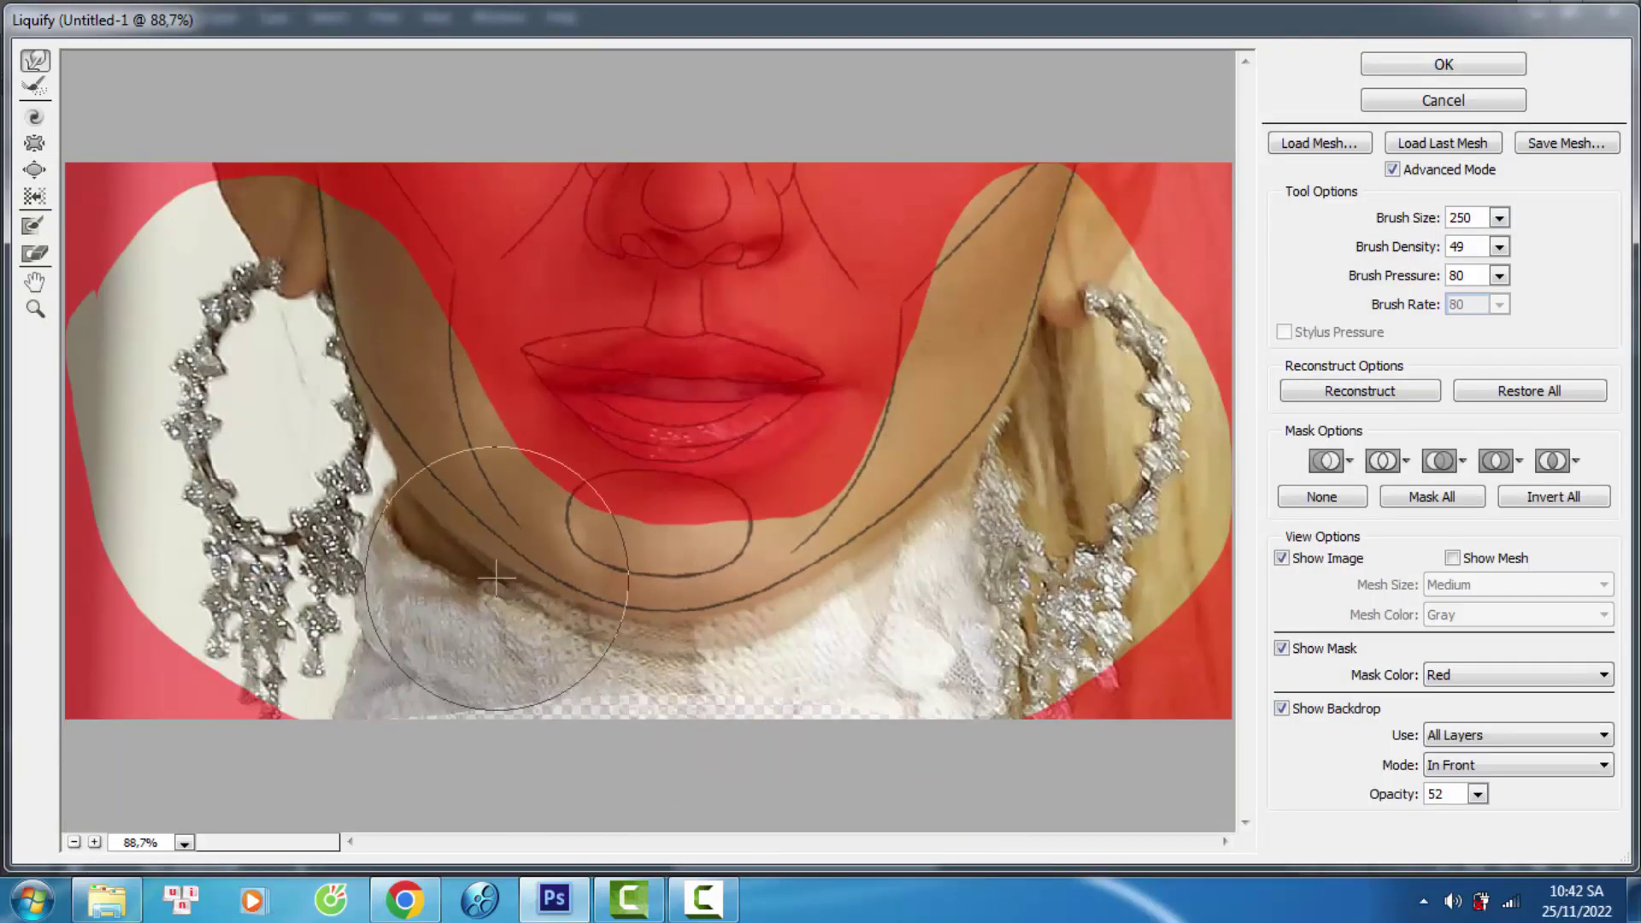
pyautogui.moveTo(495, 579); pyautogui.dragTo(350, 402)
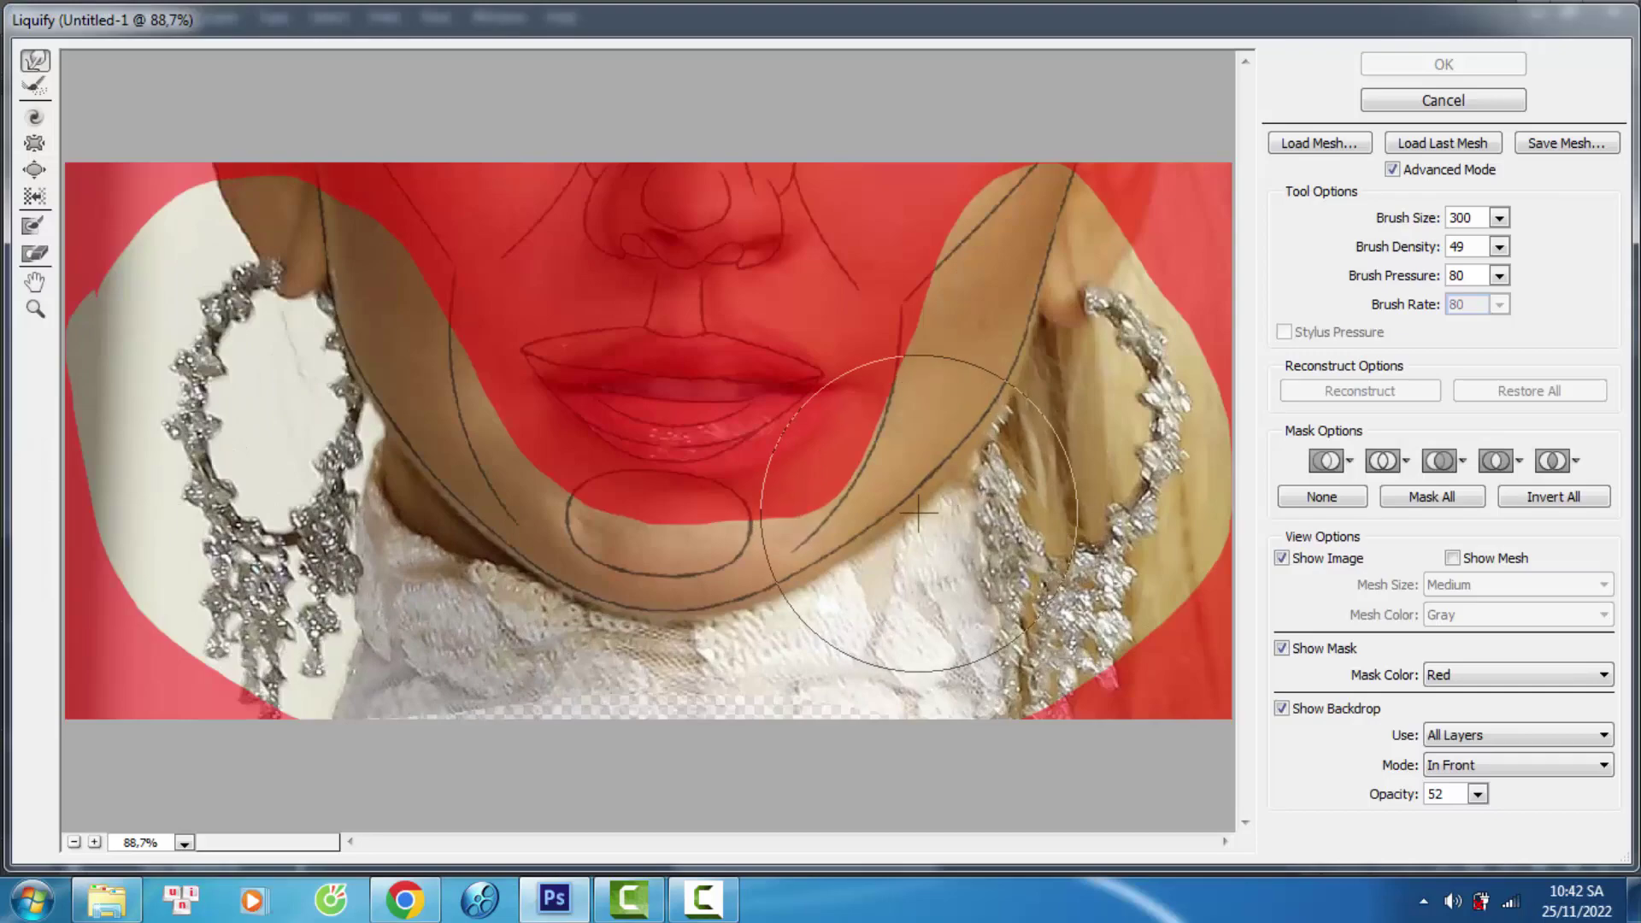
pyautogui.moveTo(919, 512); pyautogui.dragTo(880, 530)
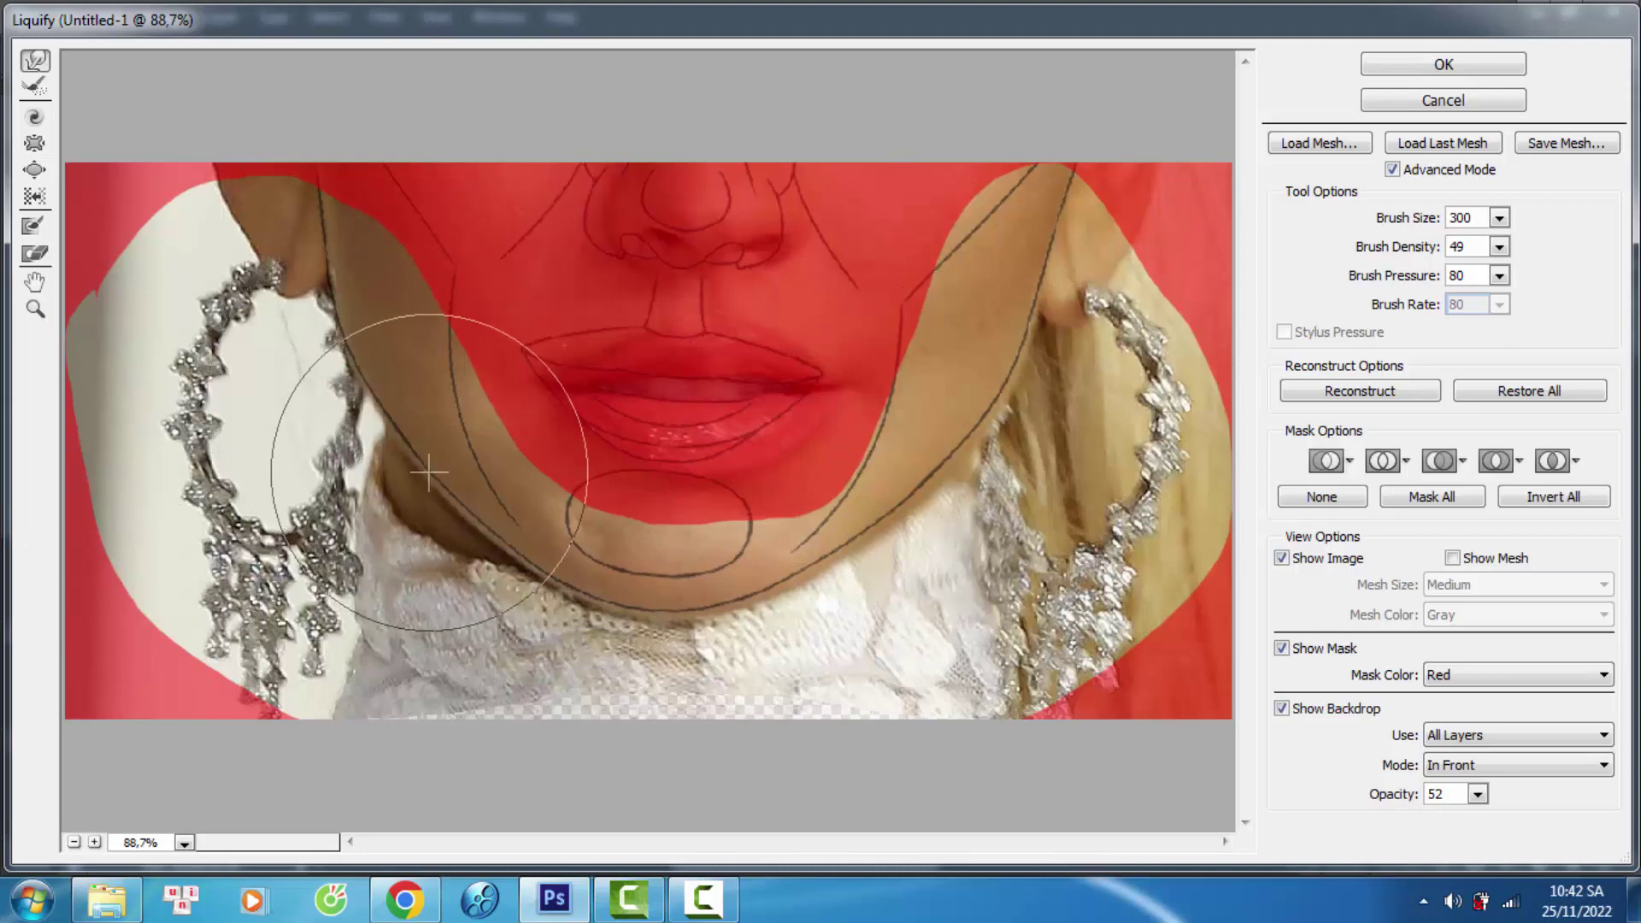
pyautogui.click(1443, 64)
pyautogui.hotkey('ctrl', '0')
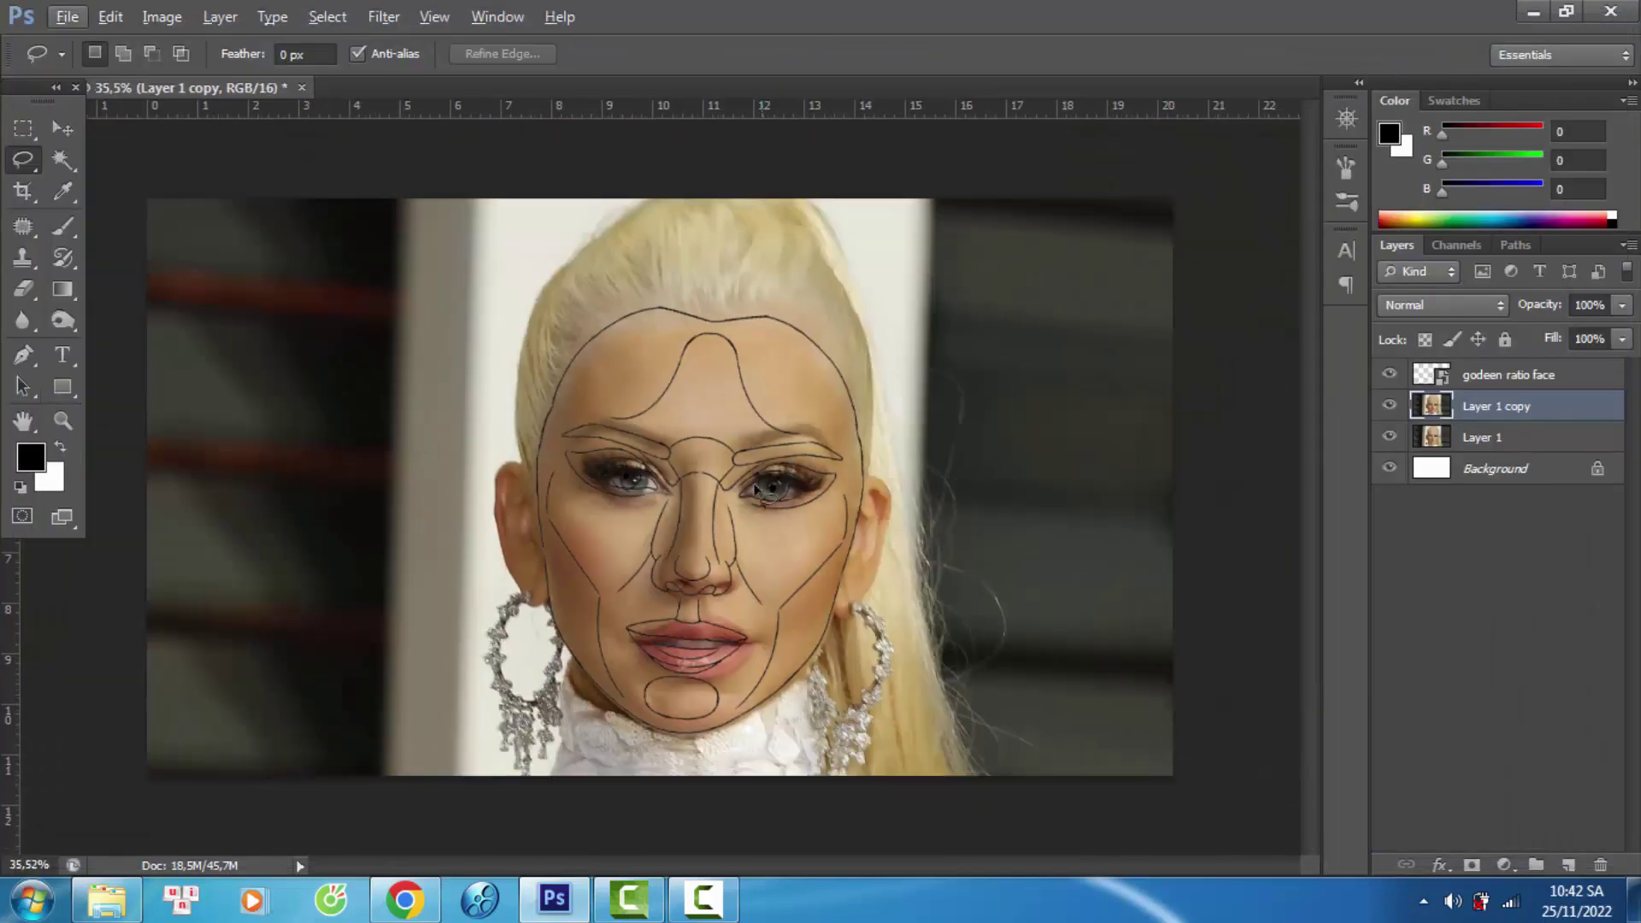
# - Lasso the eye area and copy it onto a new layer for transforming
pyautogui.click(1389, 375)
pyautogui.scroll(5, 727, 598)
pyautogui.scroll(-1, 575, 193)
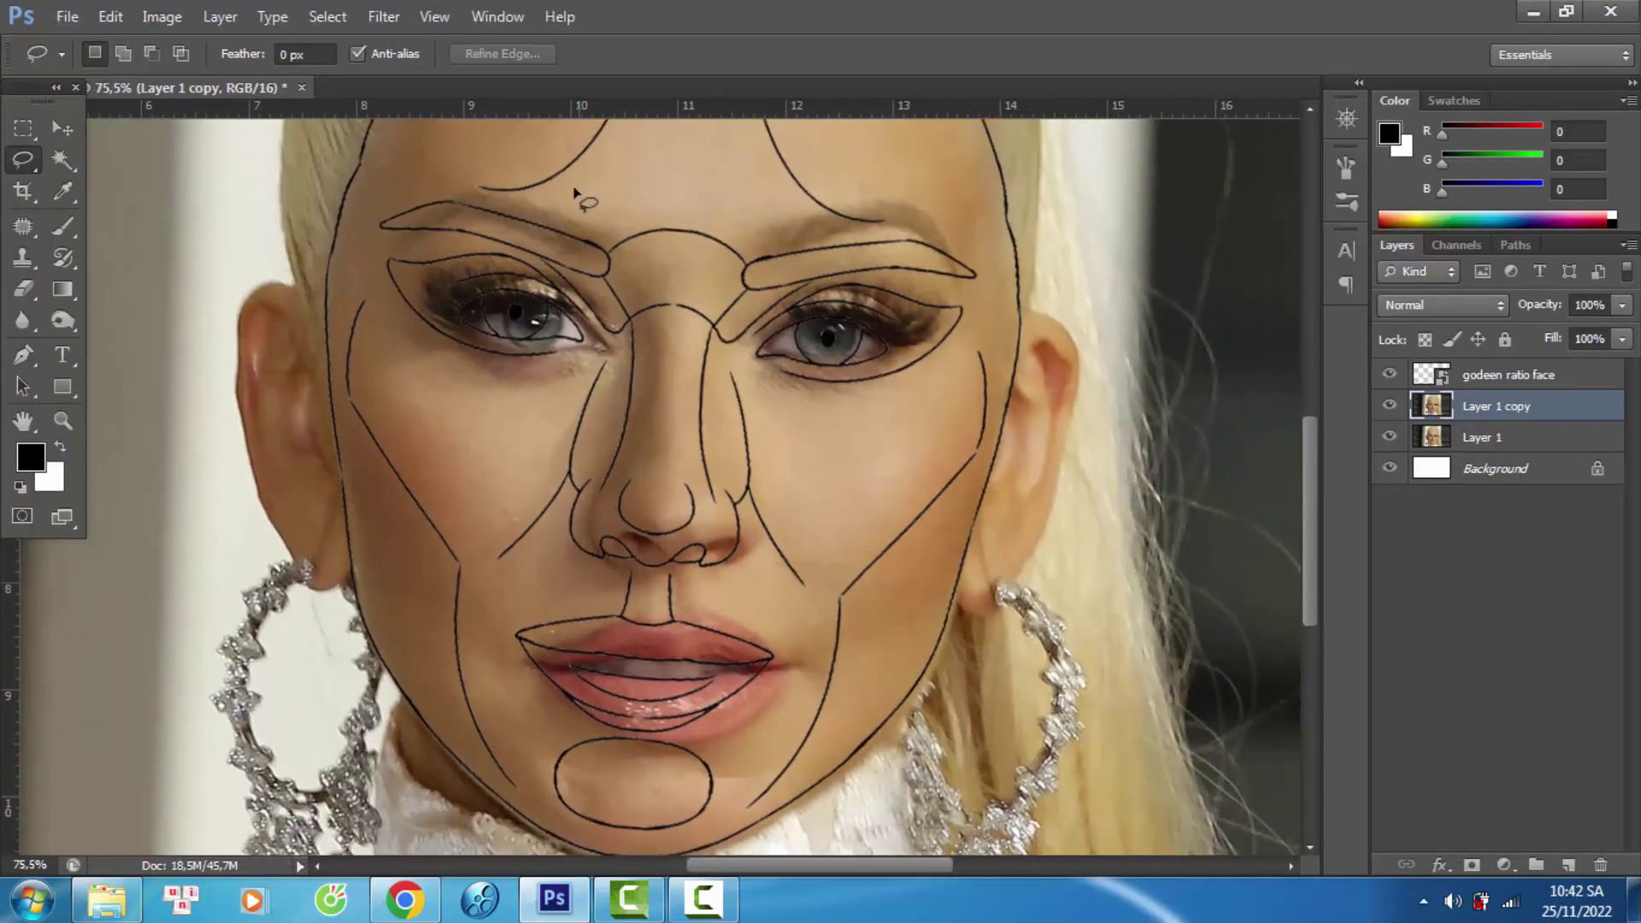
pyautogui.moveTo(690, 634); pyautogui.dragTo(572, 184)
pyautogui.hotkey('ctrl', 'j')
pyautogui.hotkey('ctrl', 't')
# - Rotate and warp the copied eye patch toward the outline, then commit
pyautogui.scroll(1, 780, 456)
pyautogui.moveTo(854, 495); pyautogui.dragTo(859, 645)
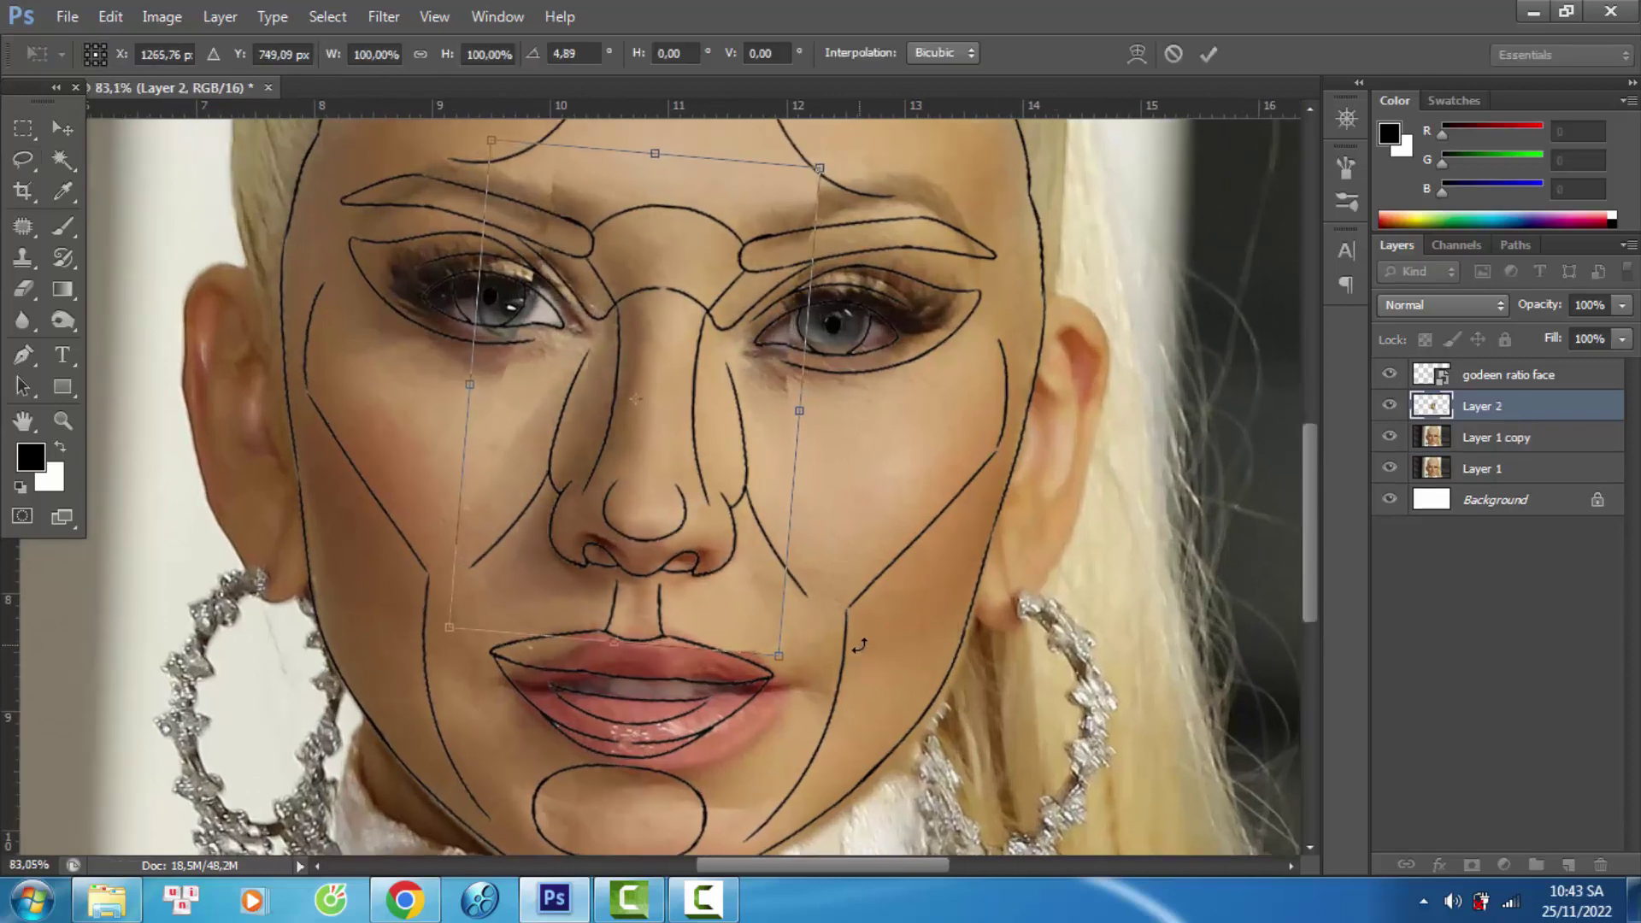
pyautogui.rightClick(752, 622)
pyautogui.click(803, 381)
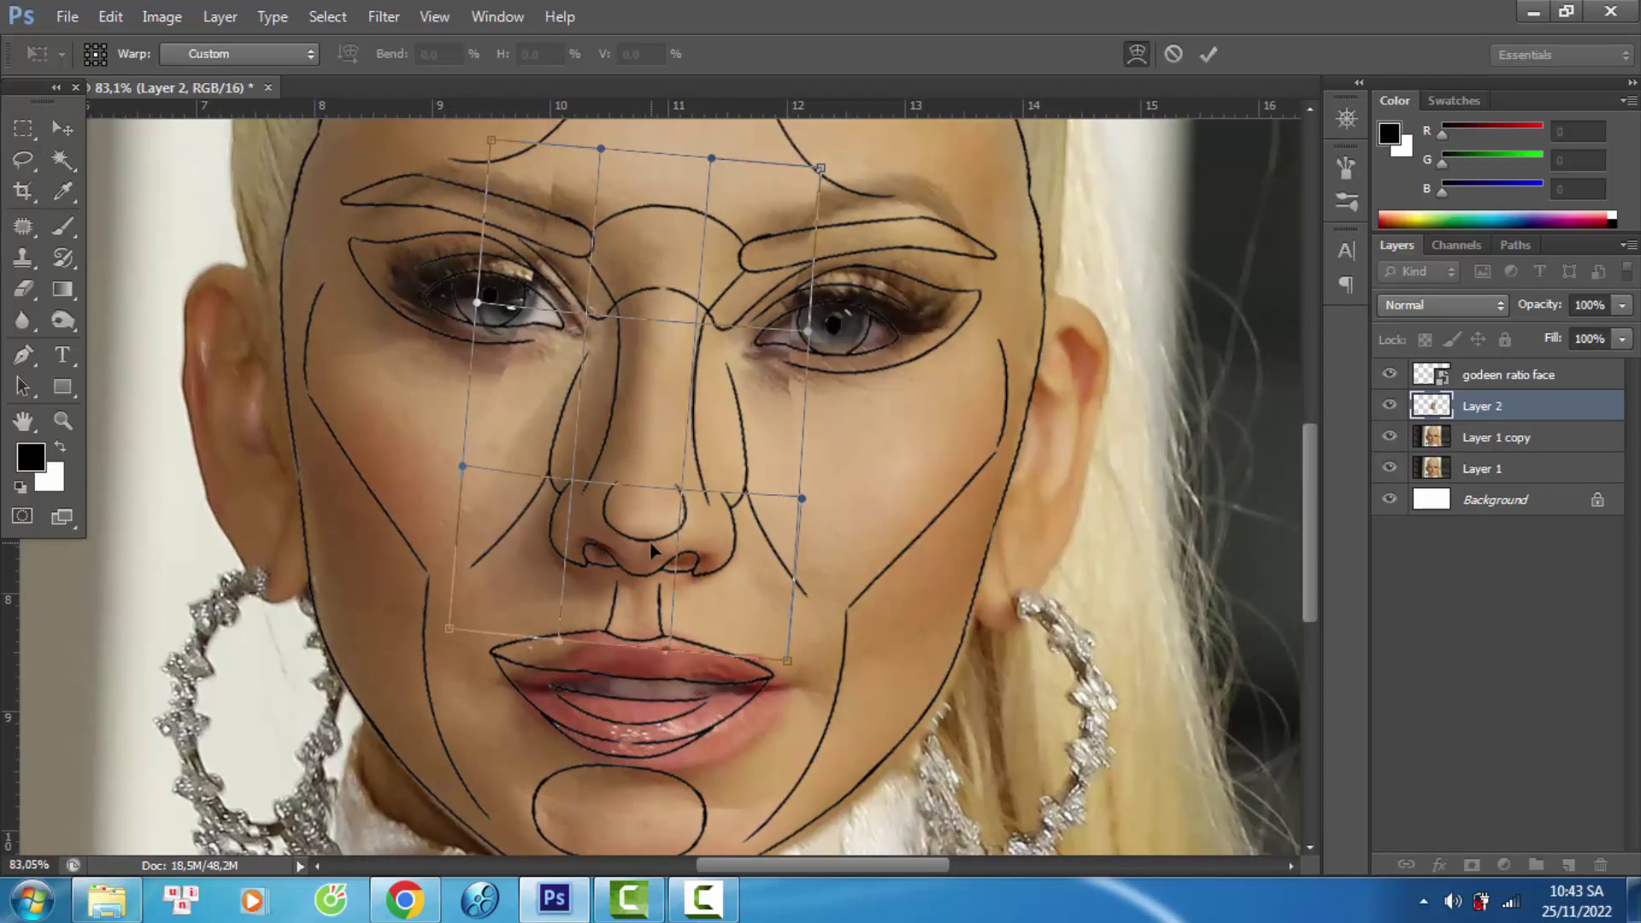
pyautogui.press('Return')
# - Hide the golden-ratio overlay and erase the seams around both eyes with an enlarged eraser
pyautogui.click(1388, 375)
pyautogui.press('e')
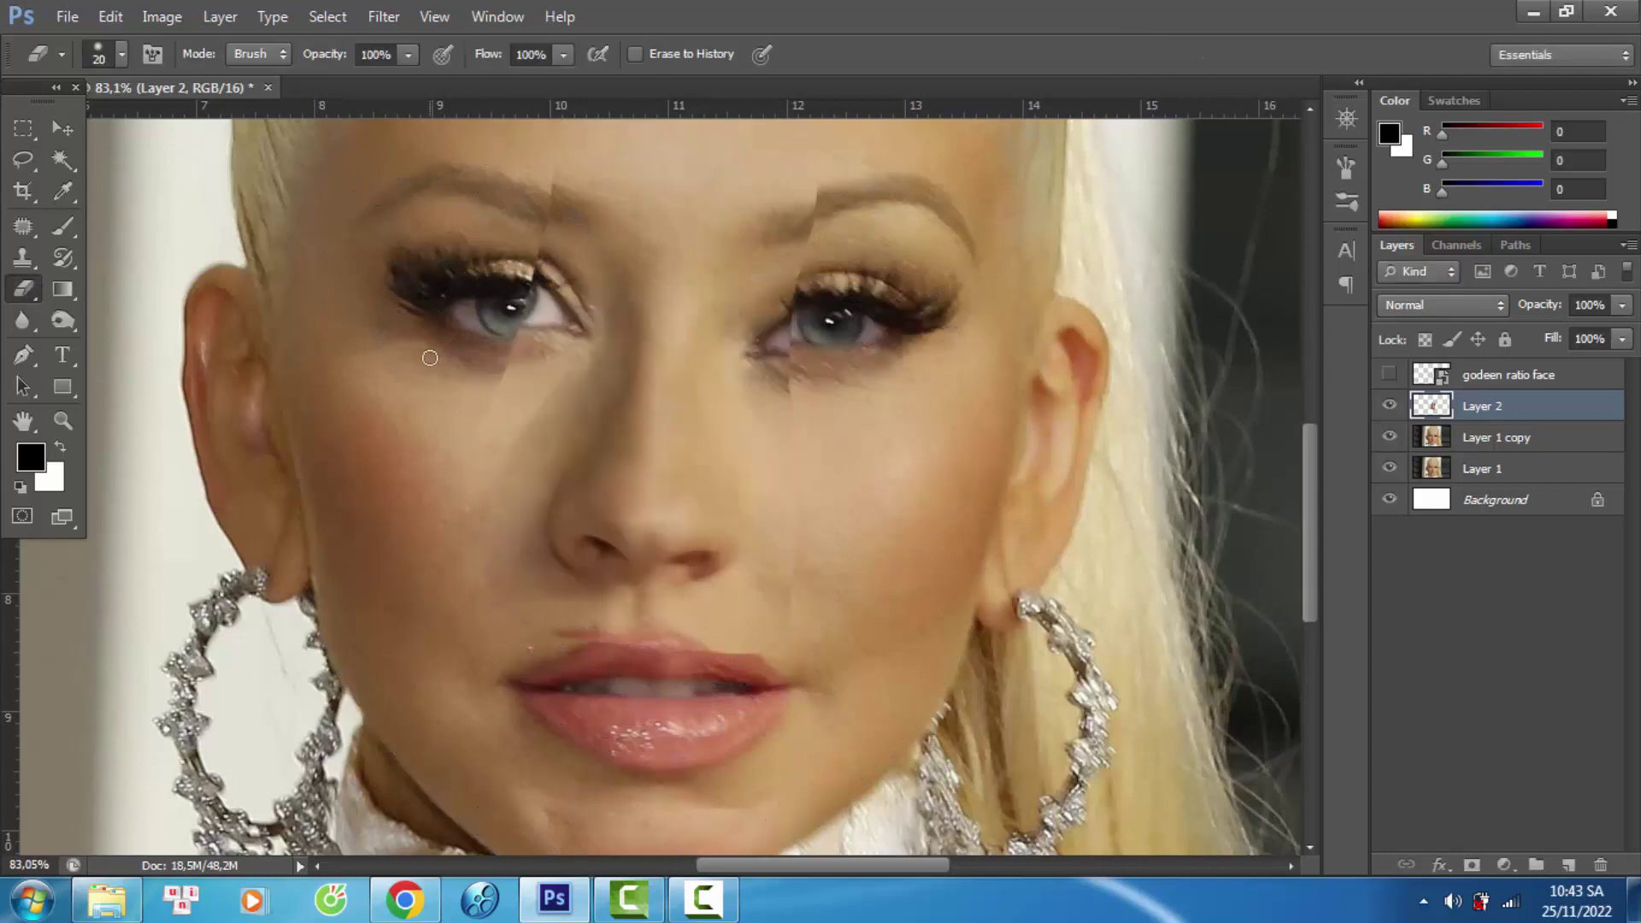
pyautogui.press(']')
pyautogui.press(']')
pyautogui.press(']')
pyautogui.moveTo(531, 256); pyautogui.dragTo(796, 409)
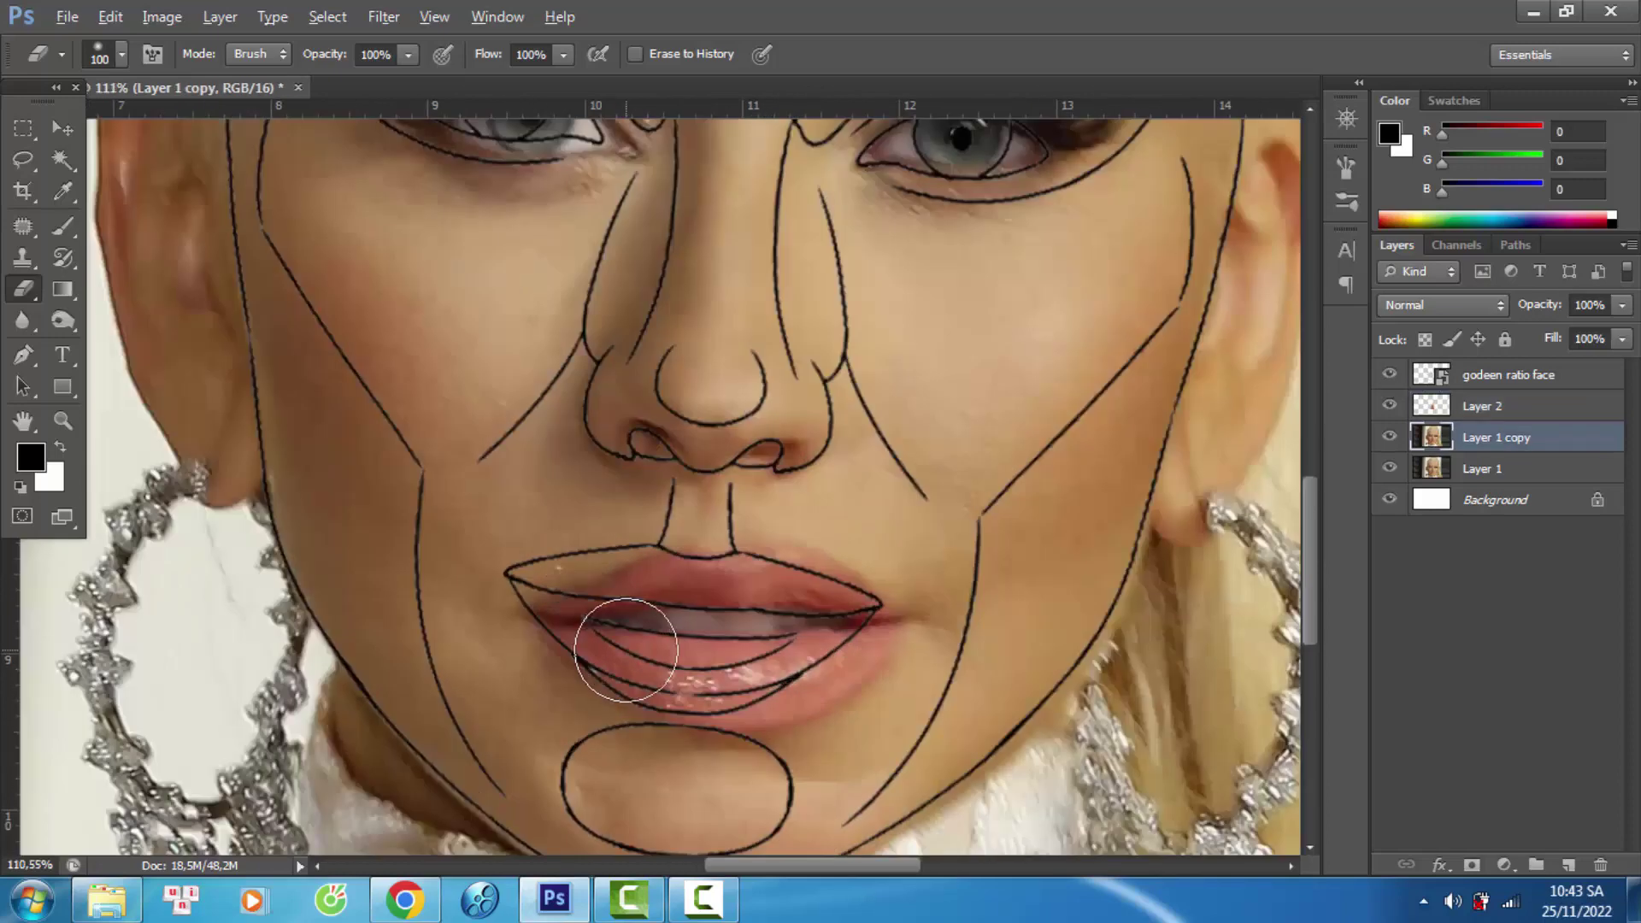
# - Marquee the mouth and chin, copy it to a new layer, and rotate it
pyautogui.press('m')
pyautogui.moveTo(320, 297); pyautogui.dragTo(926, 641)
pyautogui.hotkey('ctrl', 'j')
pyautogui.hotkey('ctrl', 't')
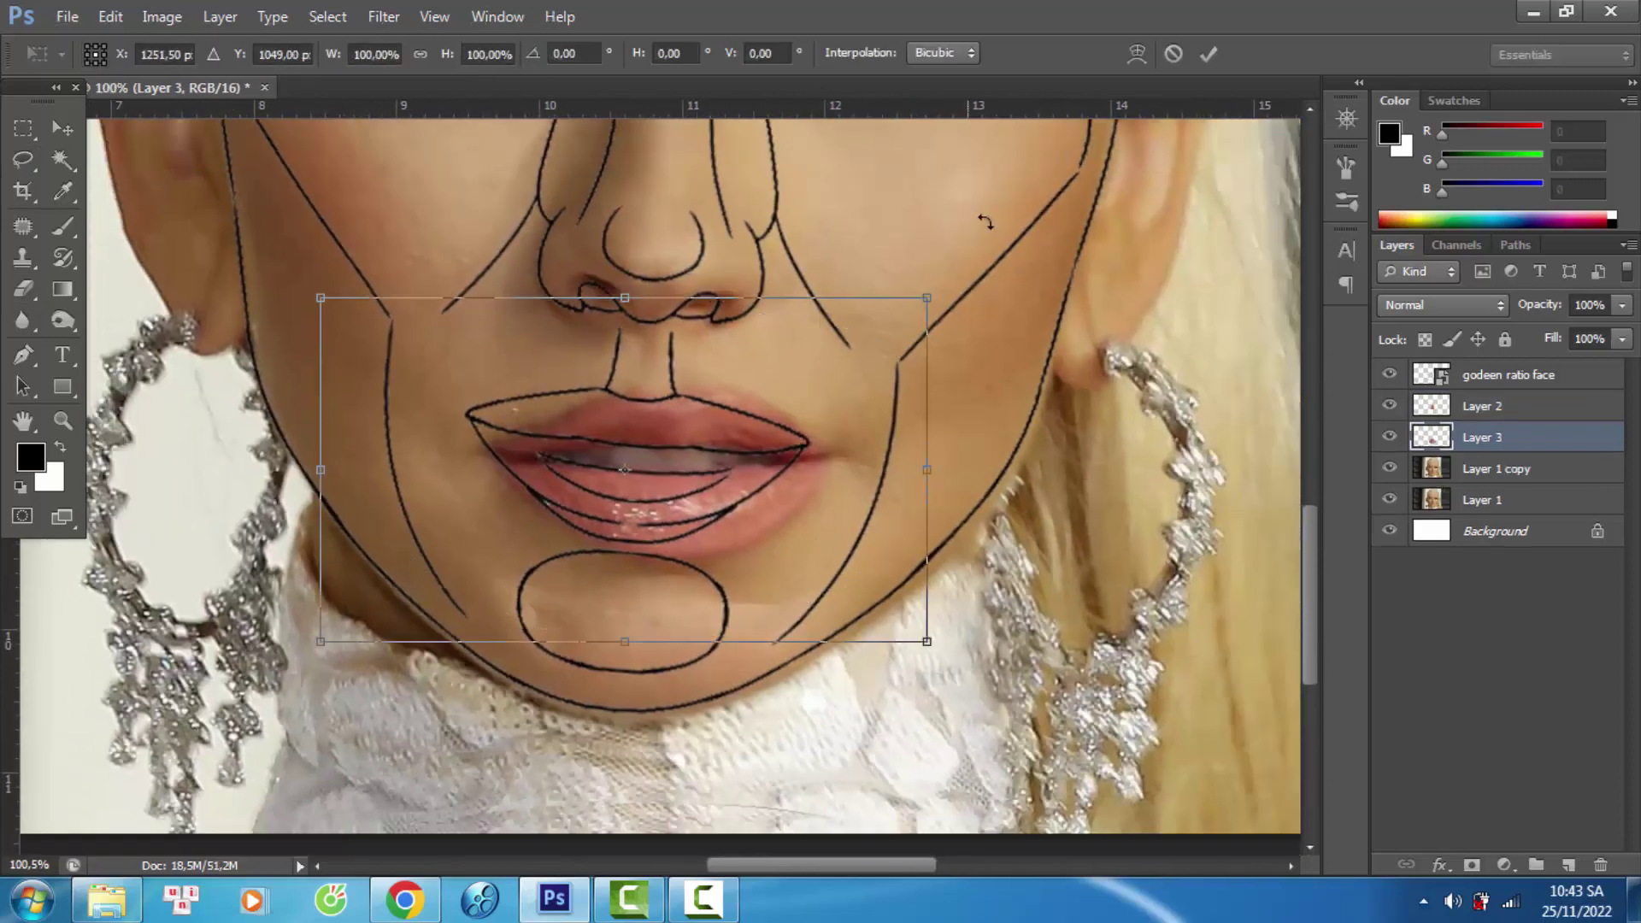
pyautogui.moveTo(985, 222); pyautogui.dragTo(848, 395)
# - Warp the lips toward the outline and soften the lower chin edge
pyautogui.rightClick(848, 395)
pyautogui.click(828, 586)
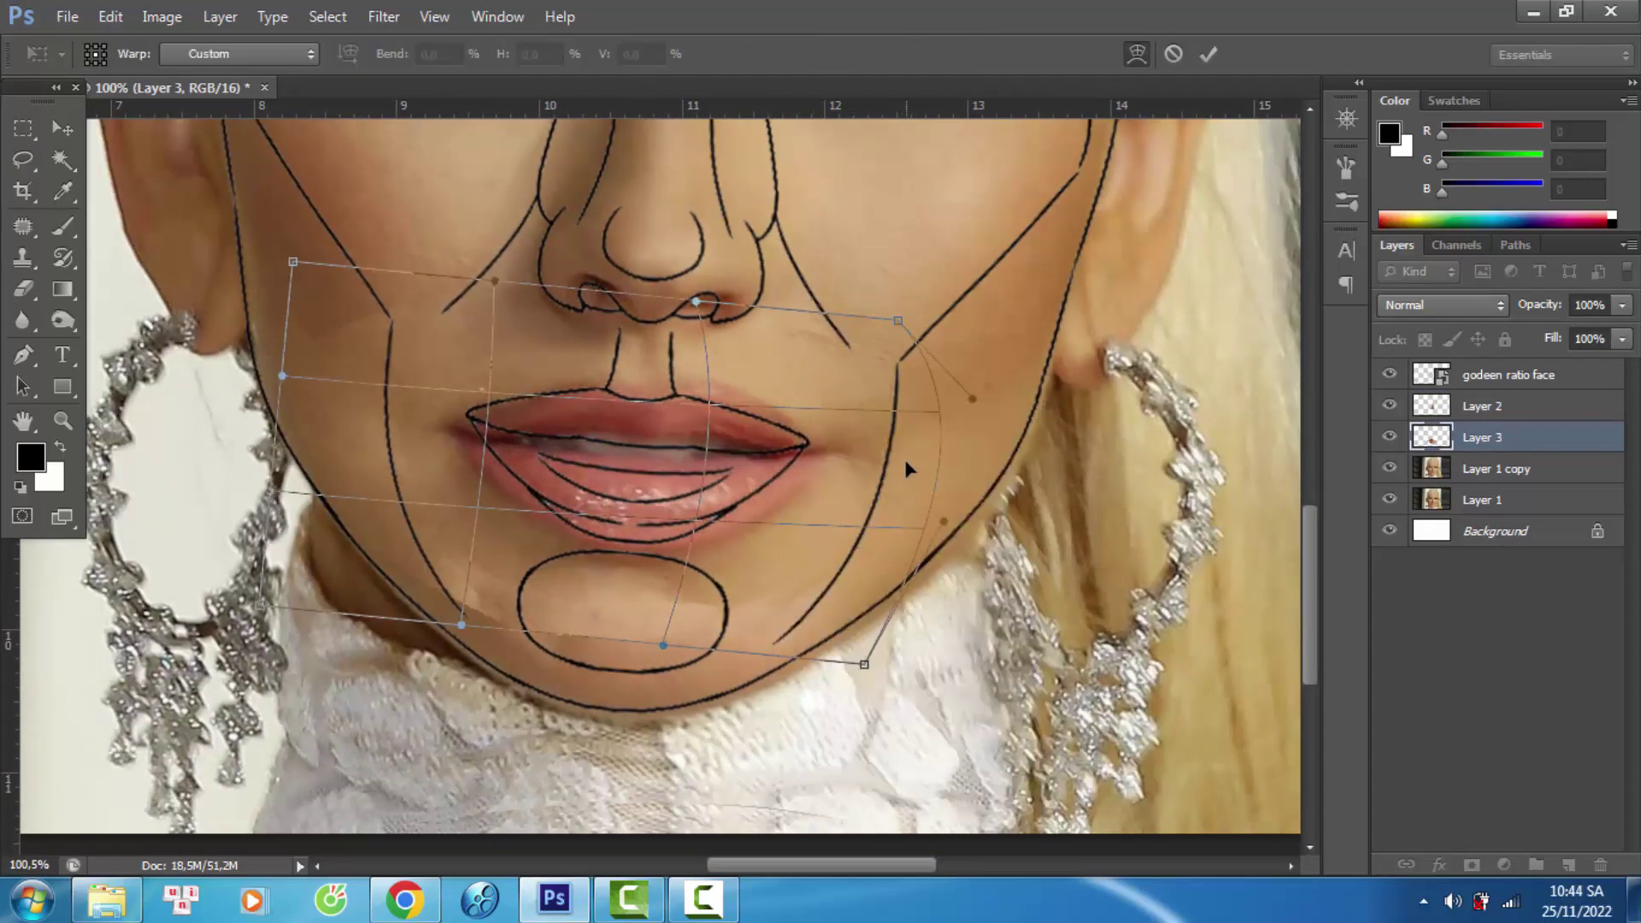
pyautogui.moveTo(345, 453); pyautogui.dragTo(325, 368)
pyautogui.moveTo(726, 308); pyautogui.dragTo(733, 337)
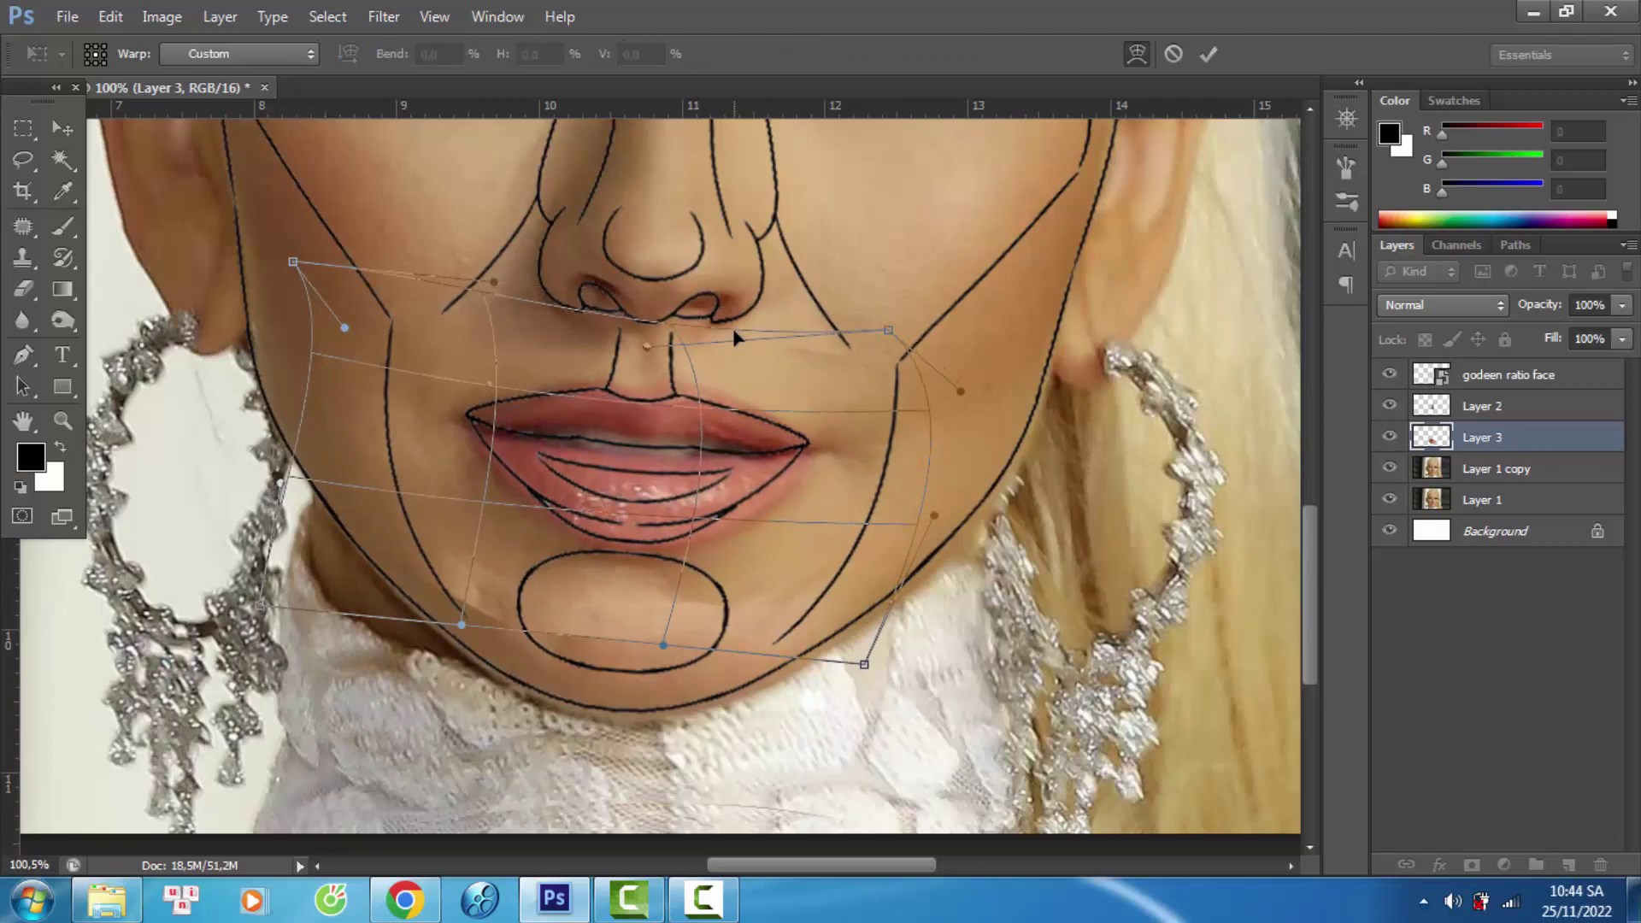
pyautogui.moveTo(812, 524); pyautogui.dragTo(868, 470)
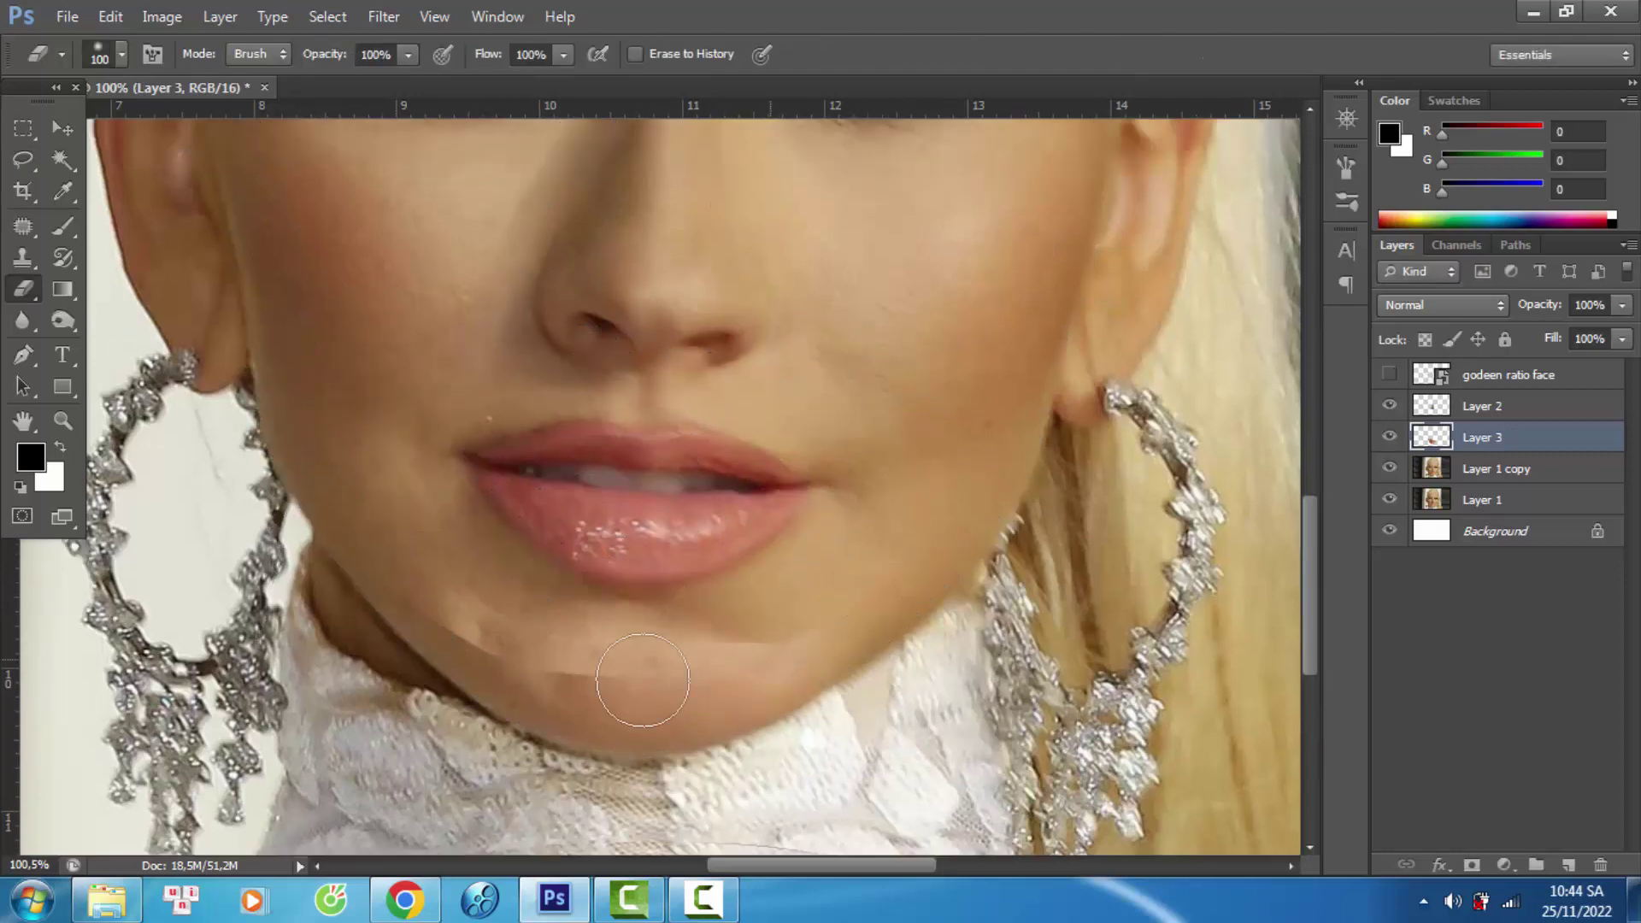
pyautogui.moveTo(968, 502); pyautogui.dragTo(411, 597)
pyautogui.hotkey('ctrl', '0')
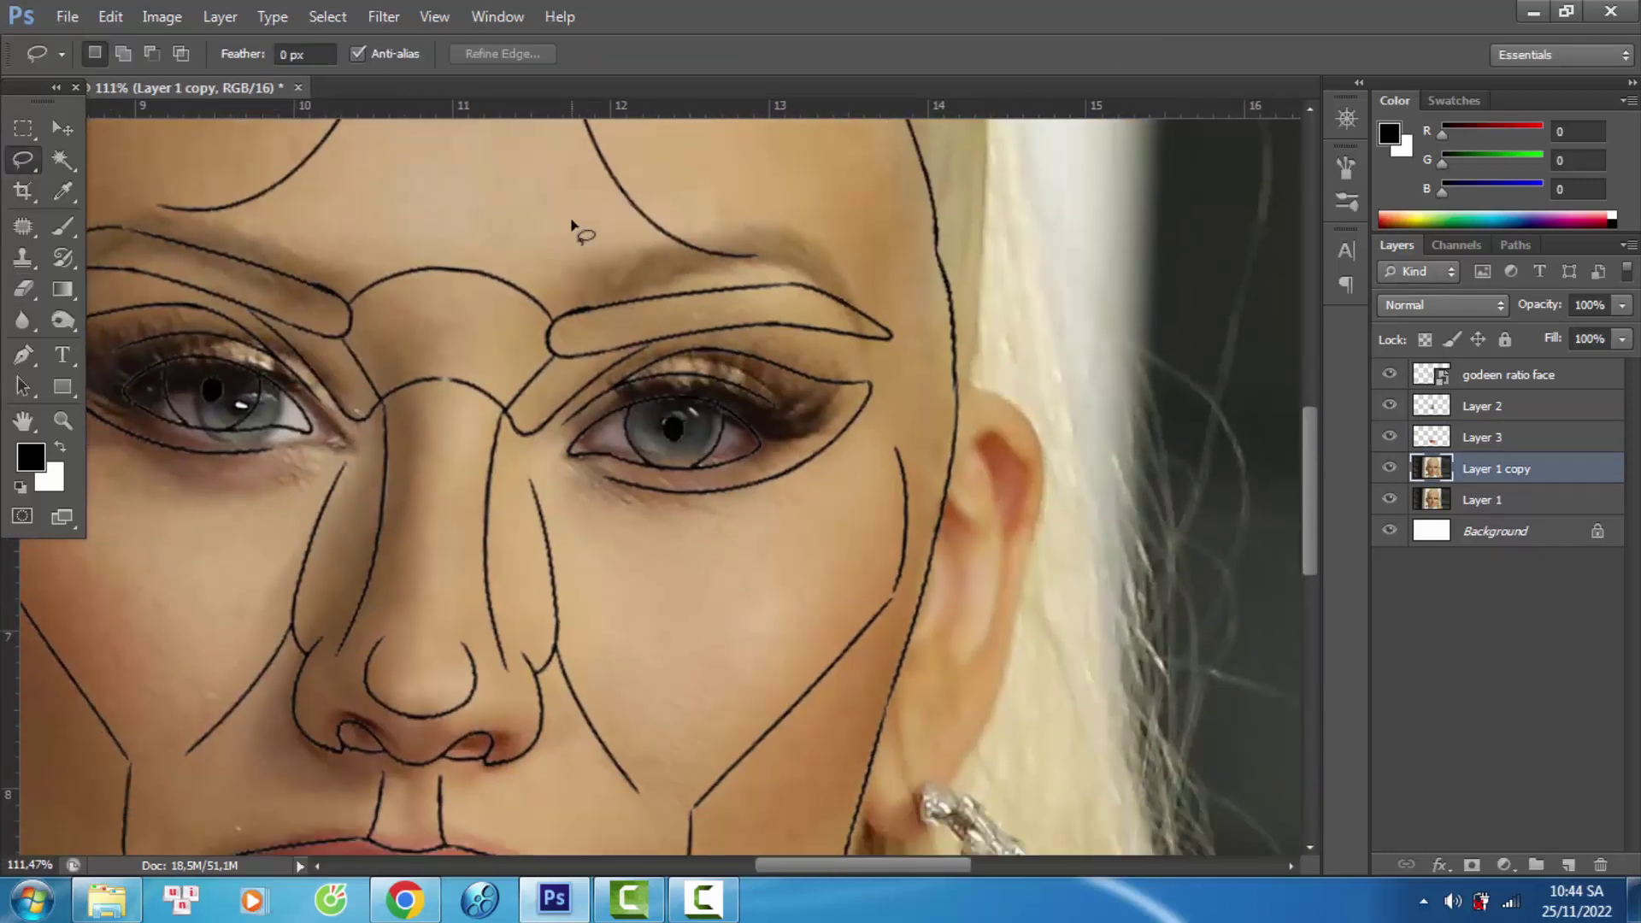
# - Copy a region around the eyes to a new layer and shift it into place
pyautogui.moveTo(432, 254); pyautogui.dragTo(931, 286)
pyautogui.hotkey('ctrl', 'j')
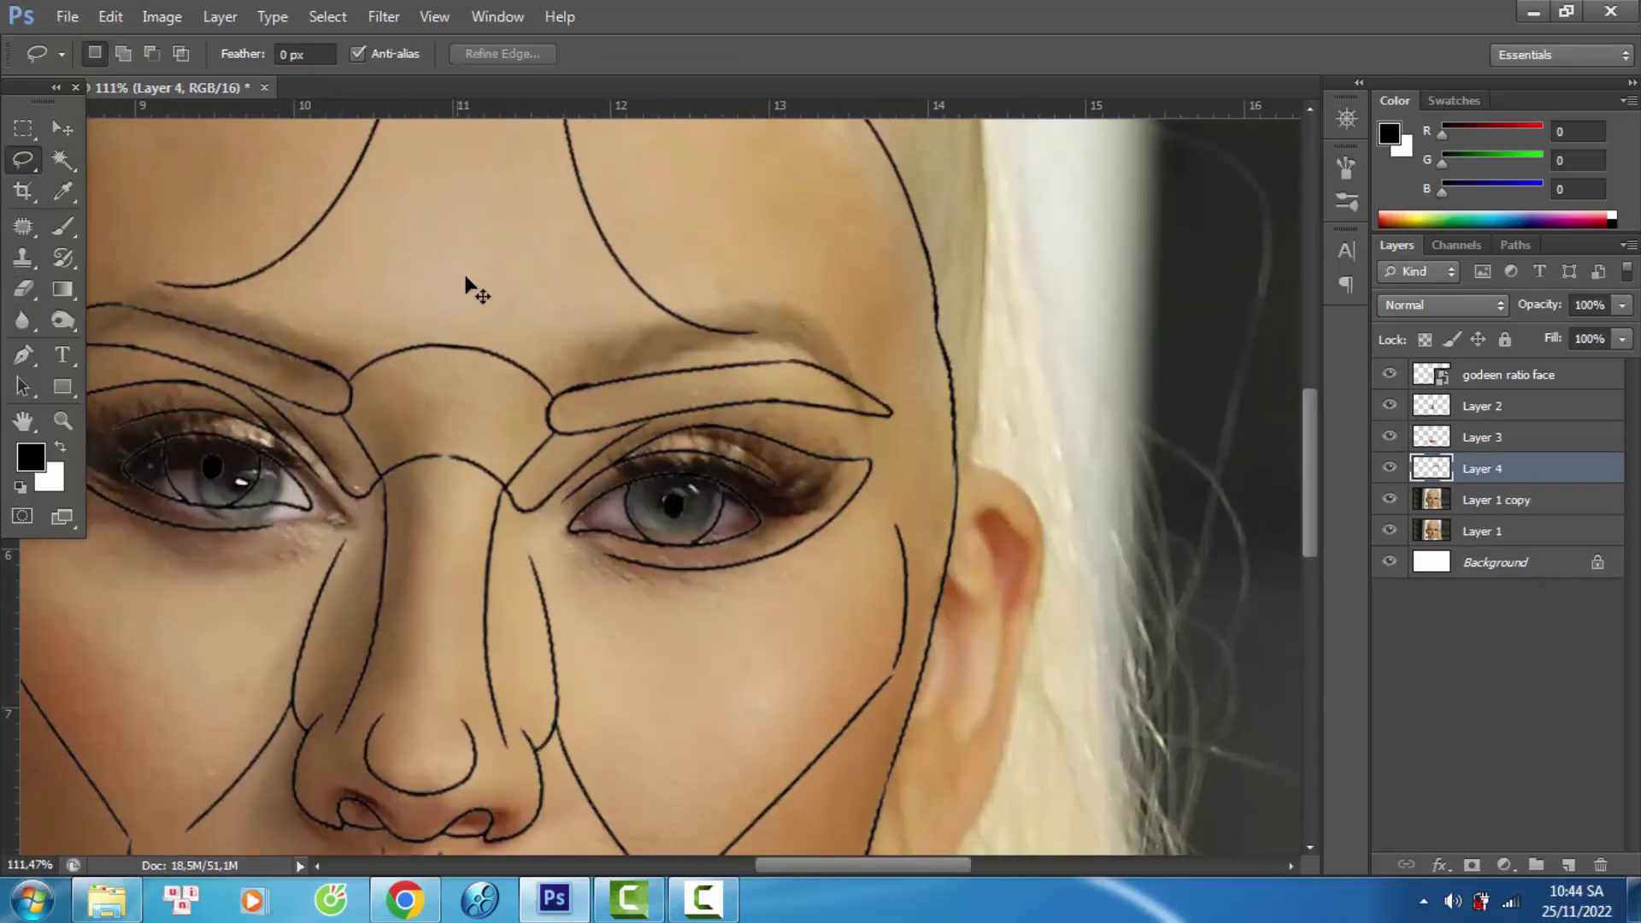
pyautogui.hotkey('ctrl', 't')
pyautogui.moveTo(469, 282); pyautogui.dragTo(800, 311)
pyautogui.press('Return')
# - Copy the right-side eye patch to a new layer, tilt it, and blend its edge into the forehead
pyautogui.moveTo(779, 231); pyautogui.dragTo(777, 229)
pyautogui.hotkey('ctrl', 'j')
pyautogui.hotkey('ctrl', 't')
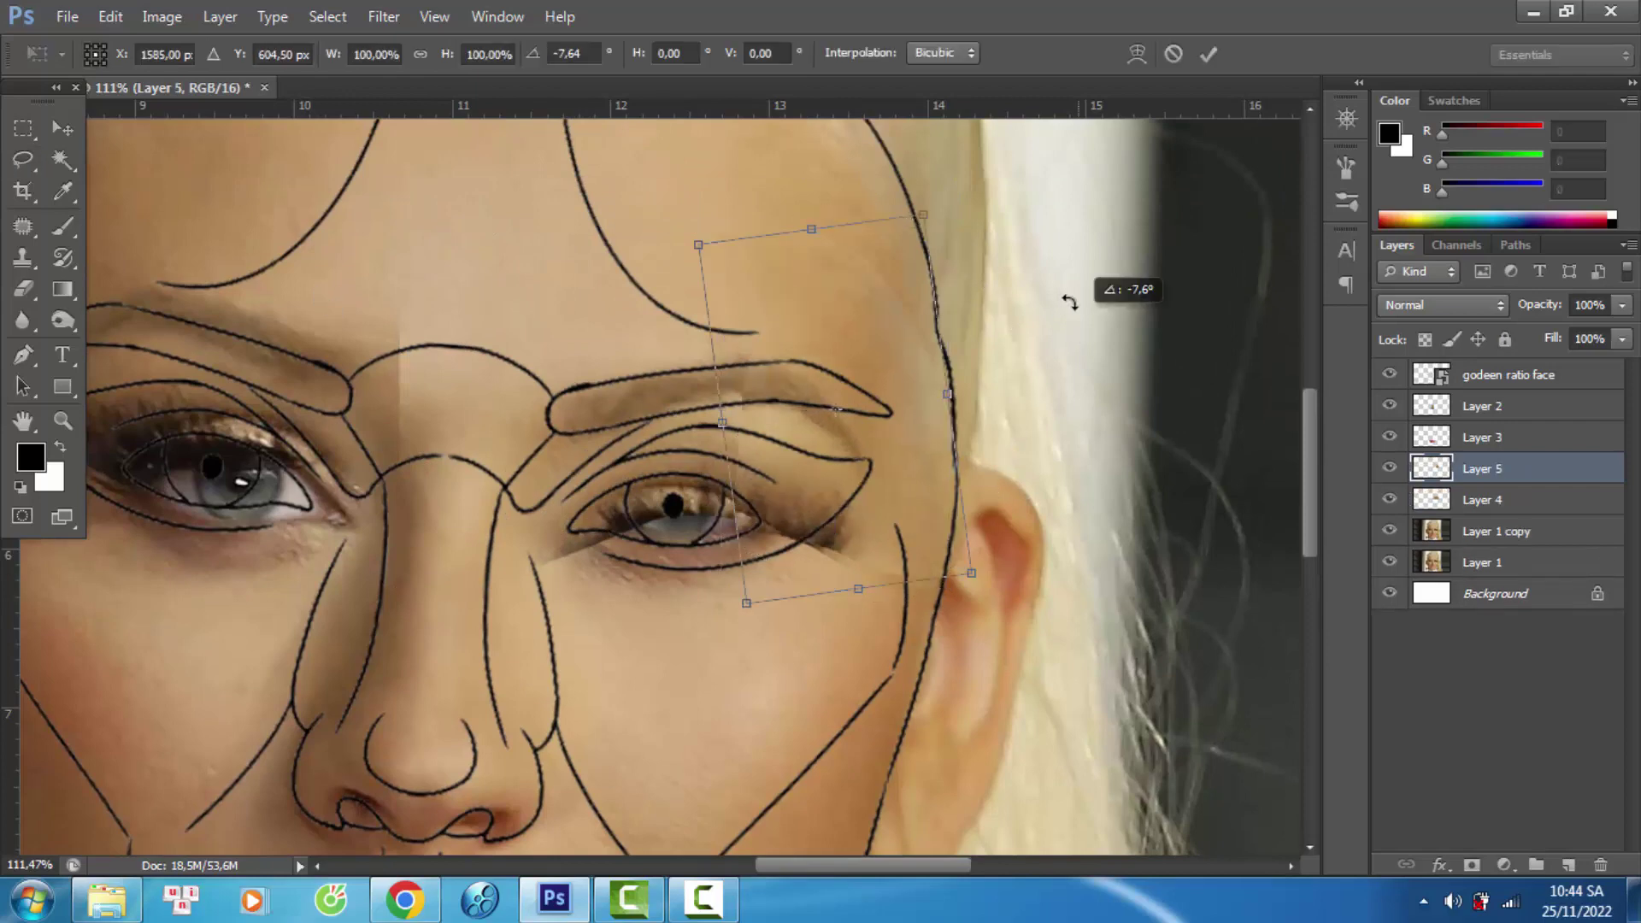
pyautogui.moveTo(1069, 300)
pyautogui.mouseDown()
pyautogui.moveTo(1029, 231)
pyautogui.moveTo(1073, 256)
pyautogui.mouseUp()
pyautogui.press('Return')
pyautogui.press('e')
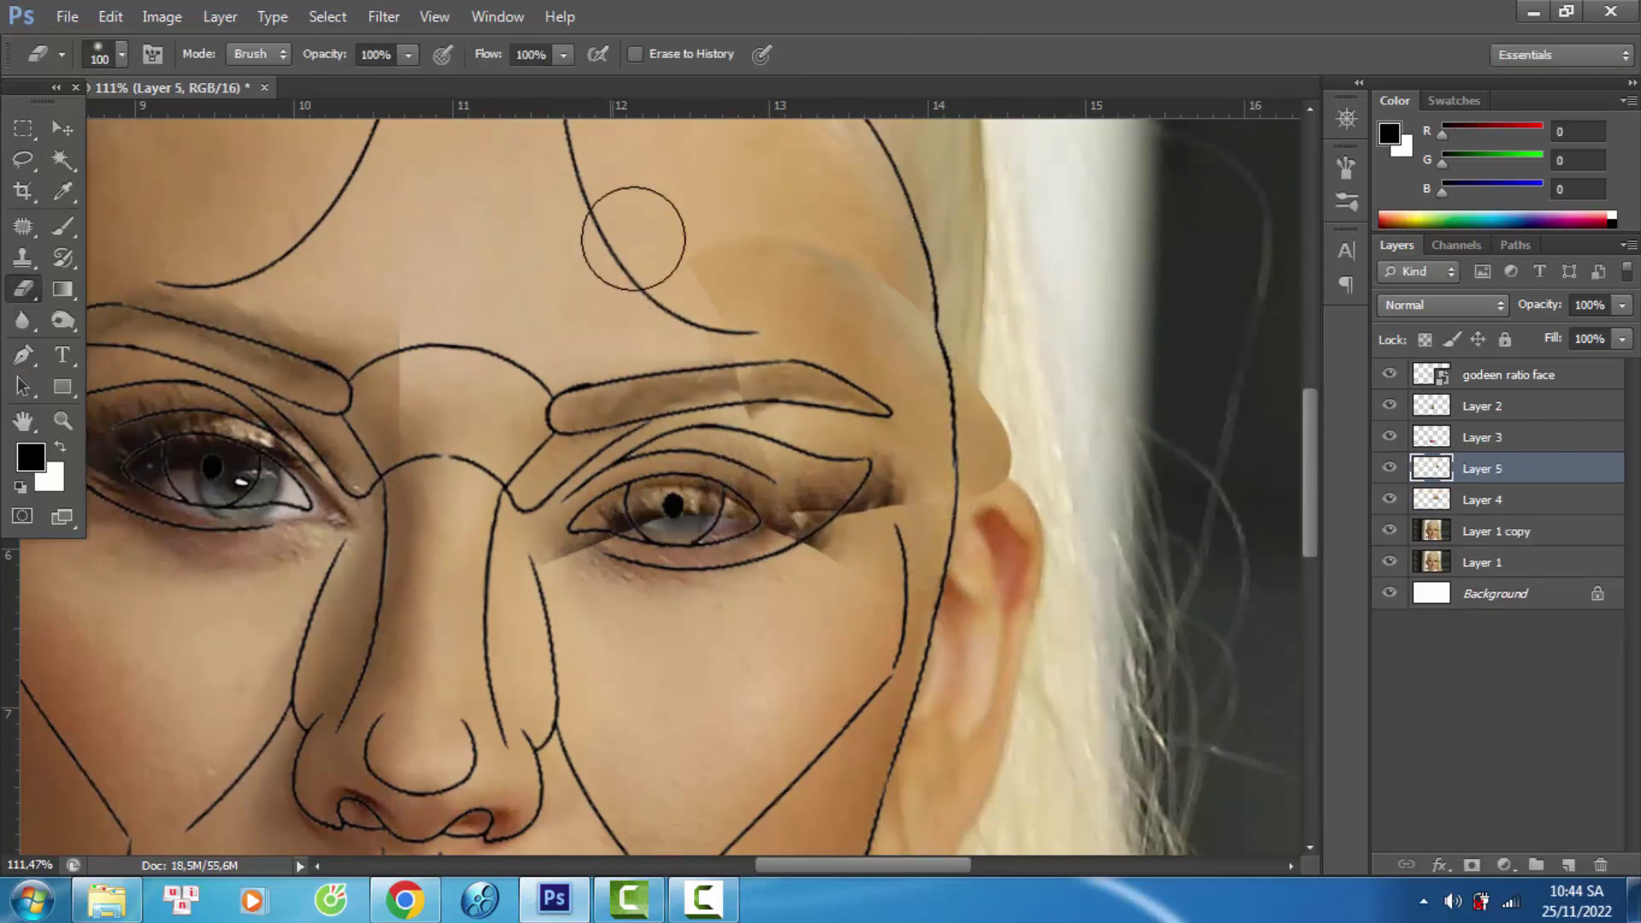
pyautogui.moveTo(641, 220); pyautogui.dragTo(739, 291)
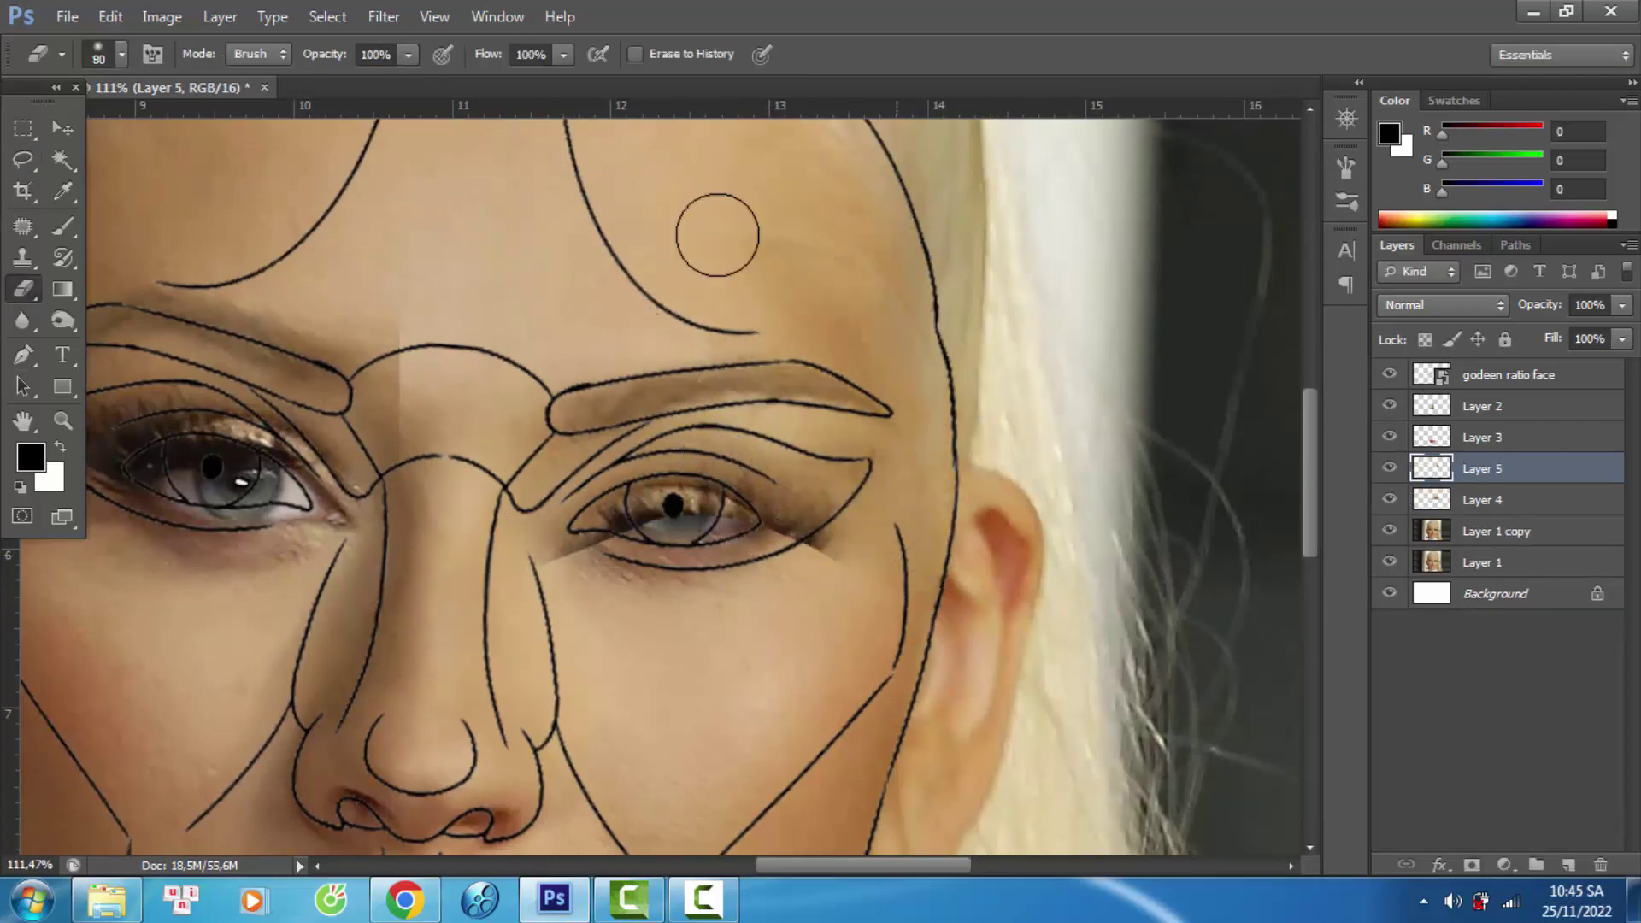
# - Delete Layer 4 and hide the golden-ratio overlay and Layer 5
pyautogui.click(1482, 500)
pyautogui.press('Delete')
pyautogui.click(1389, 375)
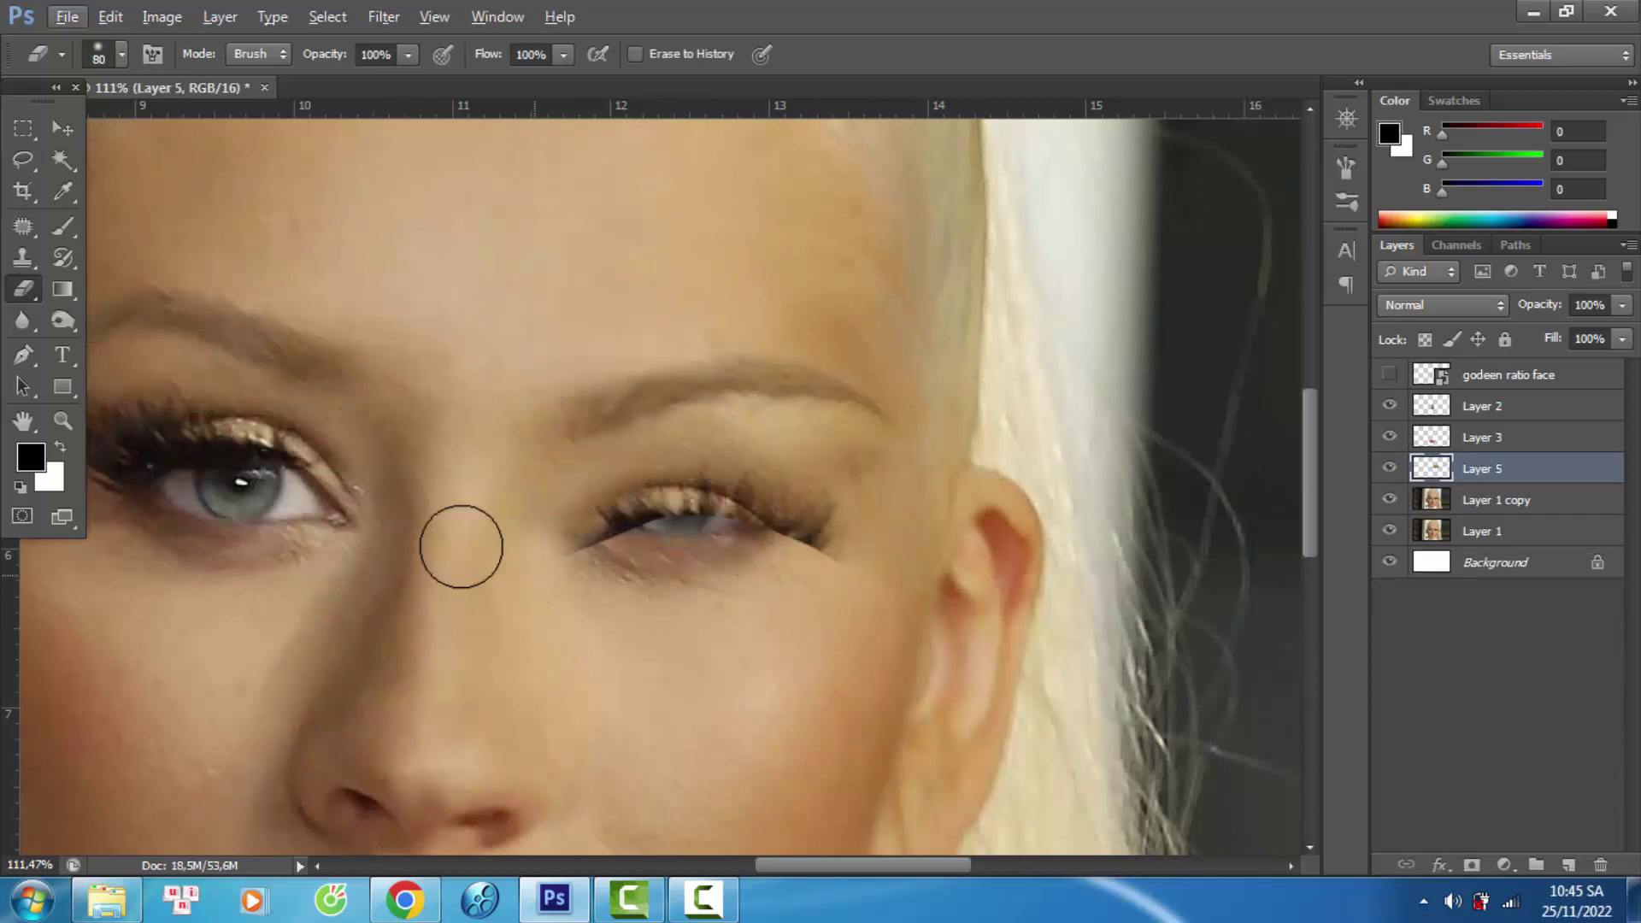
pyautogui.click(1388, 468)
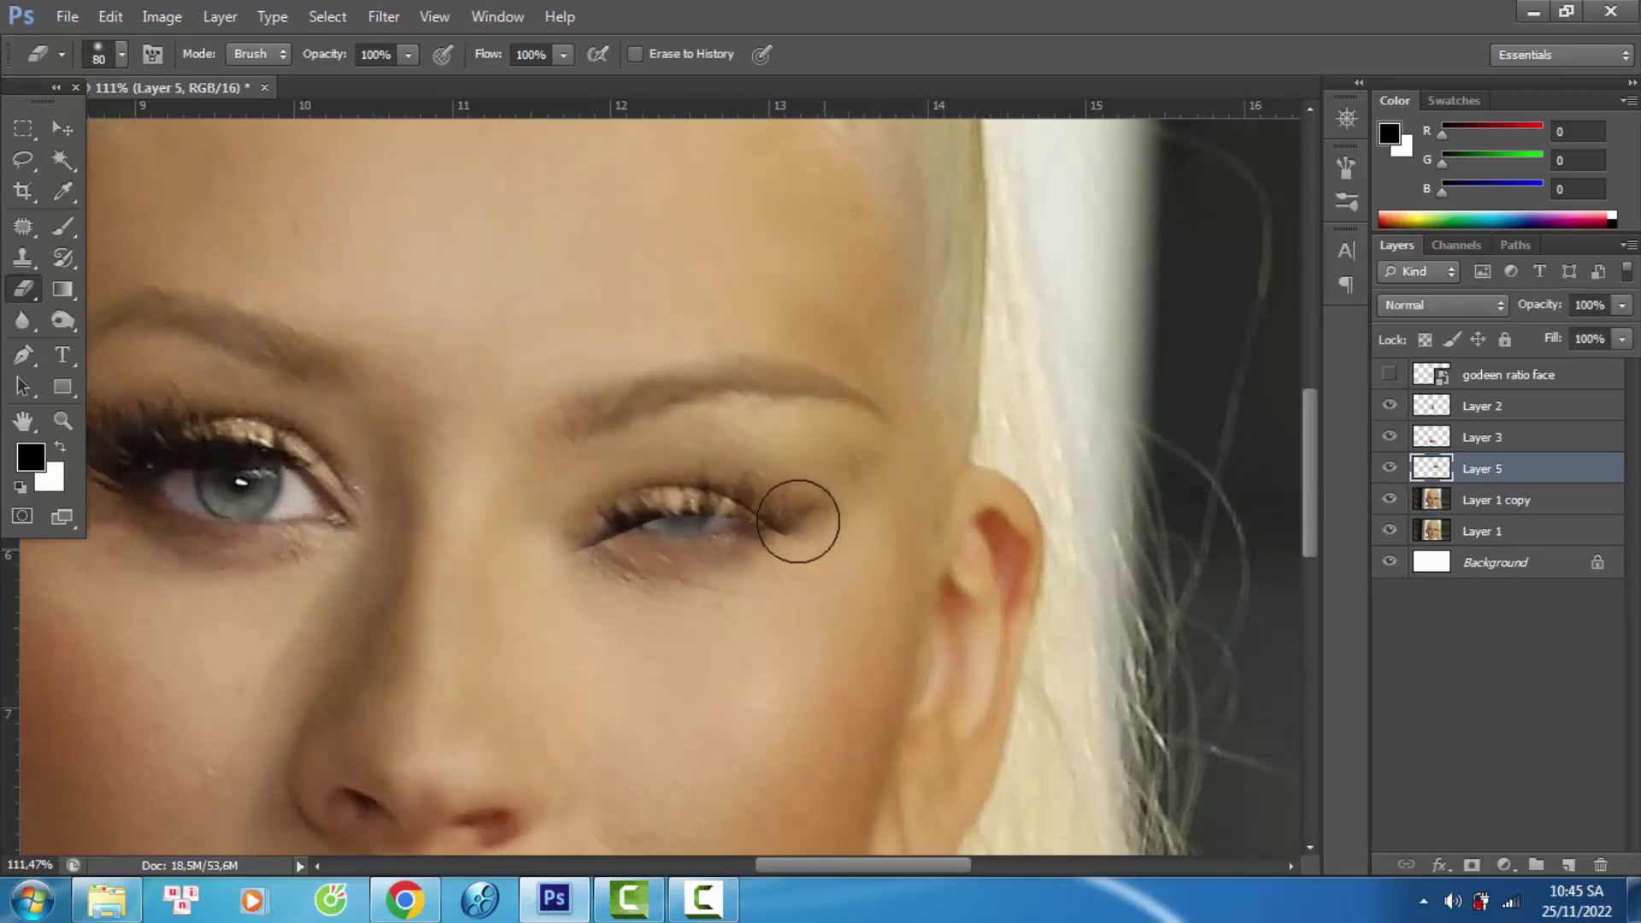
# - Erase the patch along the upper lash line with a smaller brush, then show the golden-ratio outline again
pyautogui.scroll(2, 631, 487)
pyautogui.press('[')
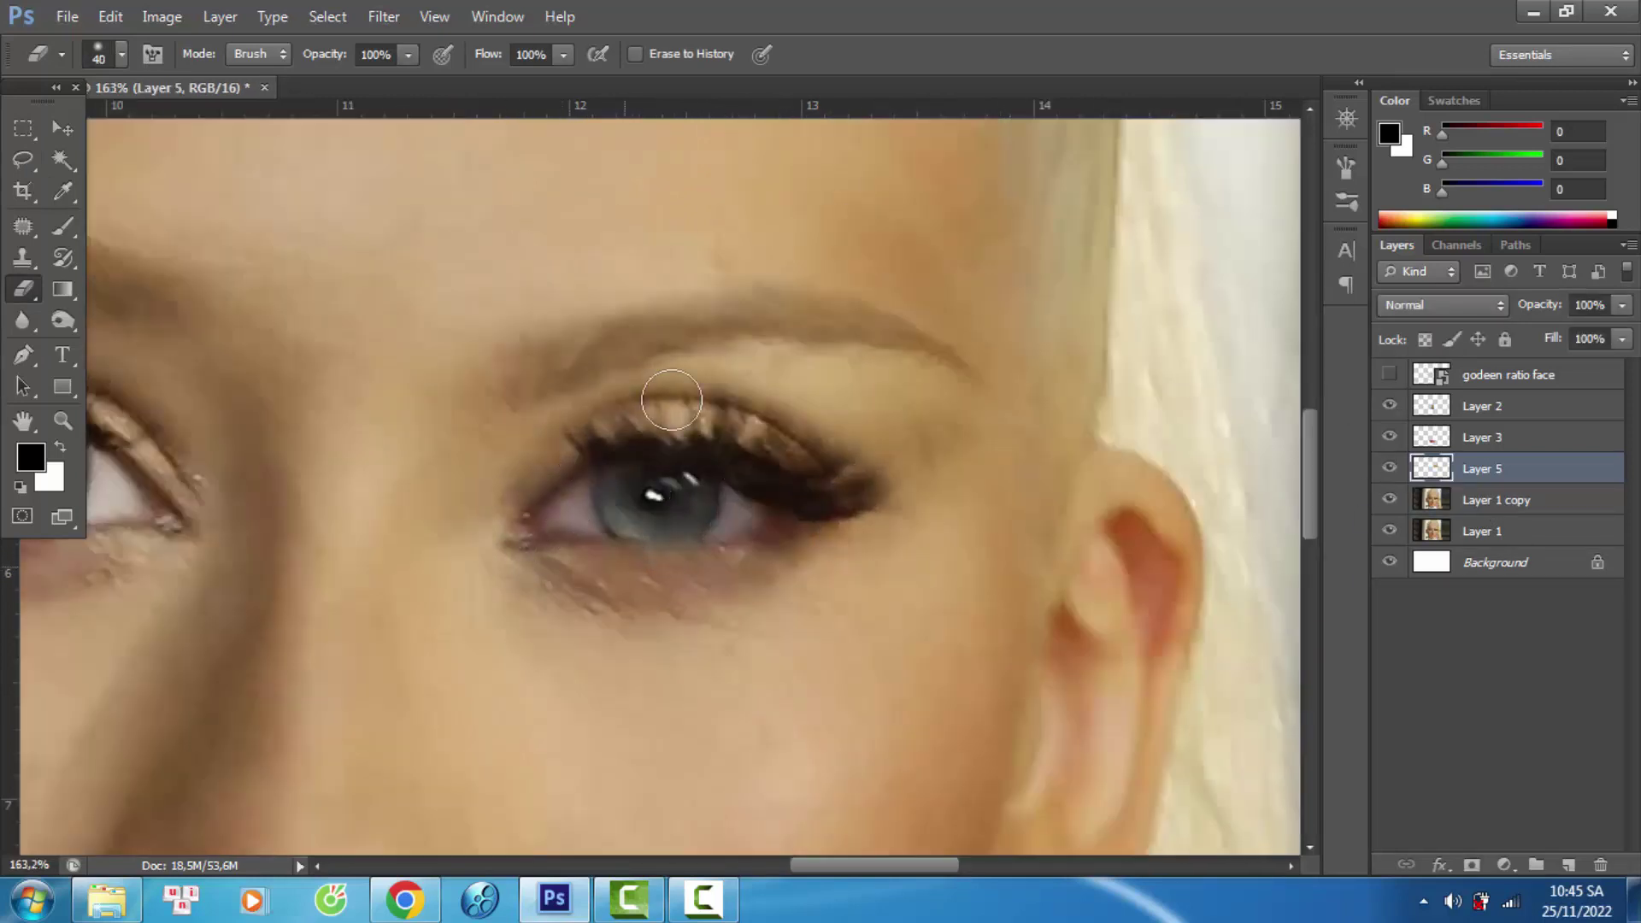
pyautogui.moveTo(663, 422); pyautogui.dragTo(889, 516)
pyautogui.scroll(-5, 736, 419)
pyautogui.scroll(3, 561, 542)
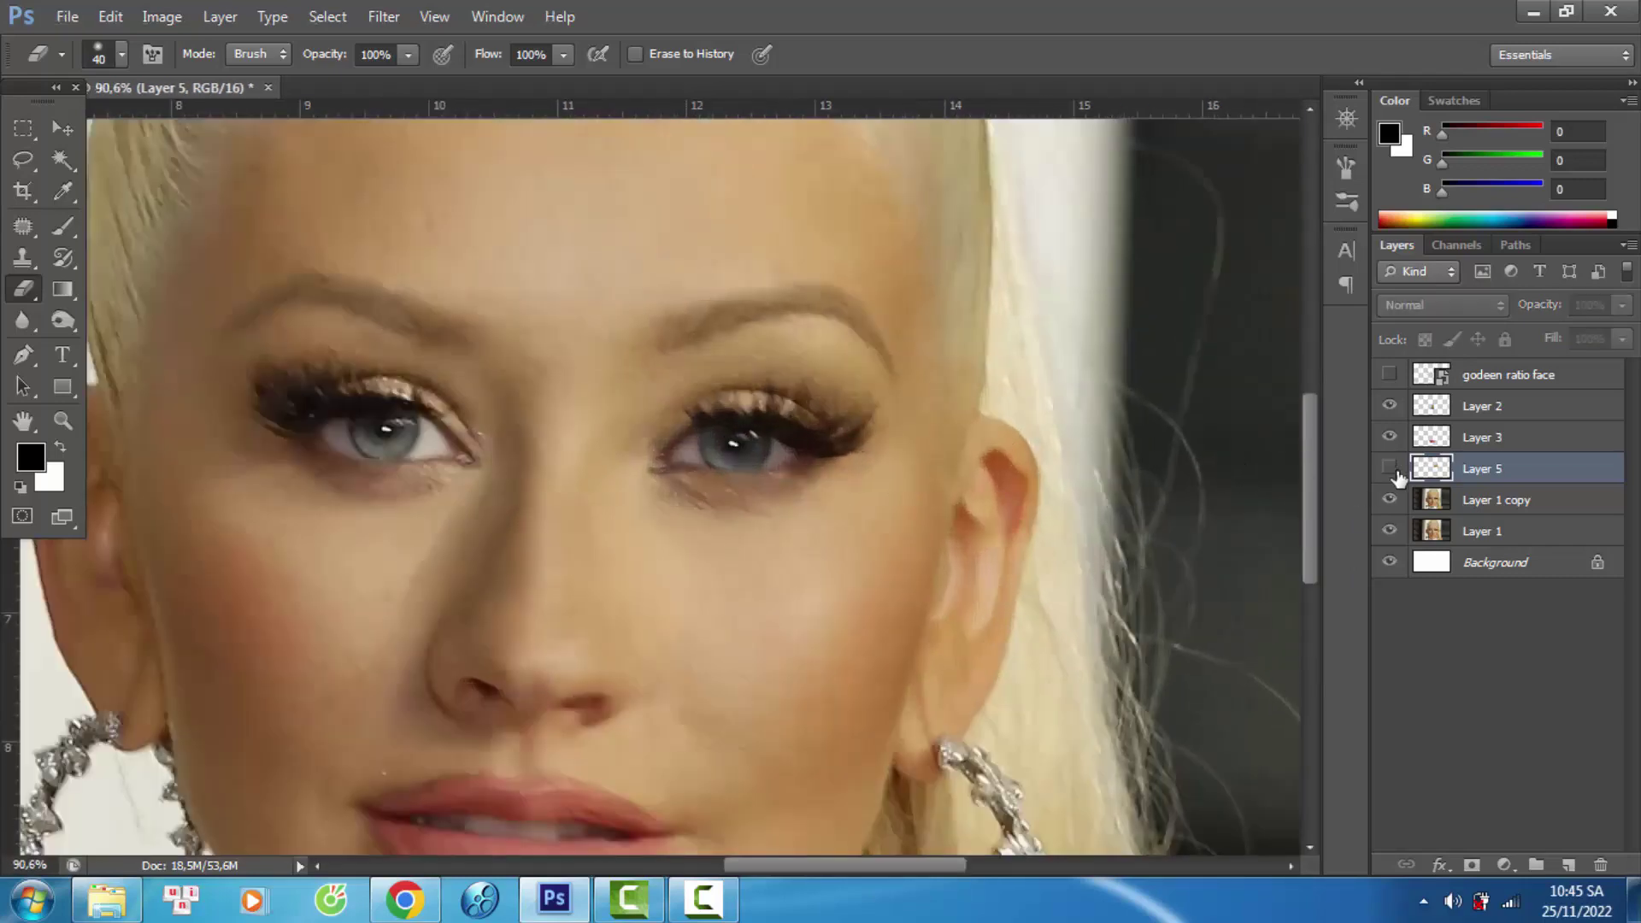
pyautogui.press(']')
pyautogui.press(']')
pyautogui.press(']')
pyautogui.scroll(-3, 850, 446)
pyautogui.click(1389, 375)
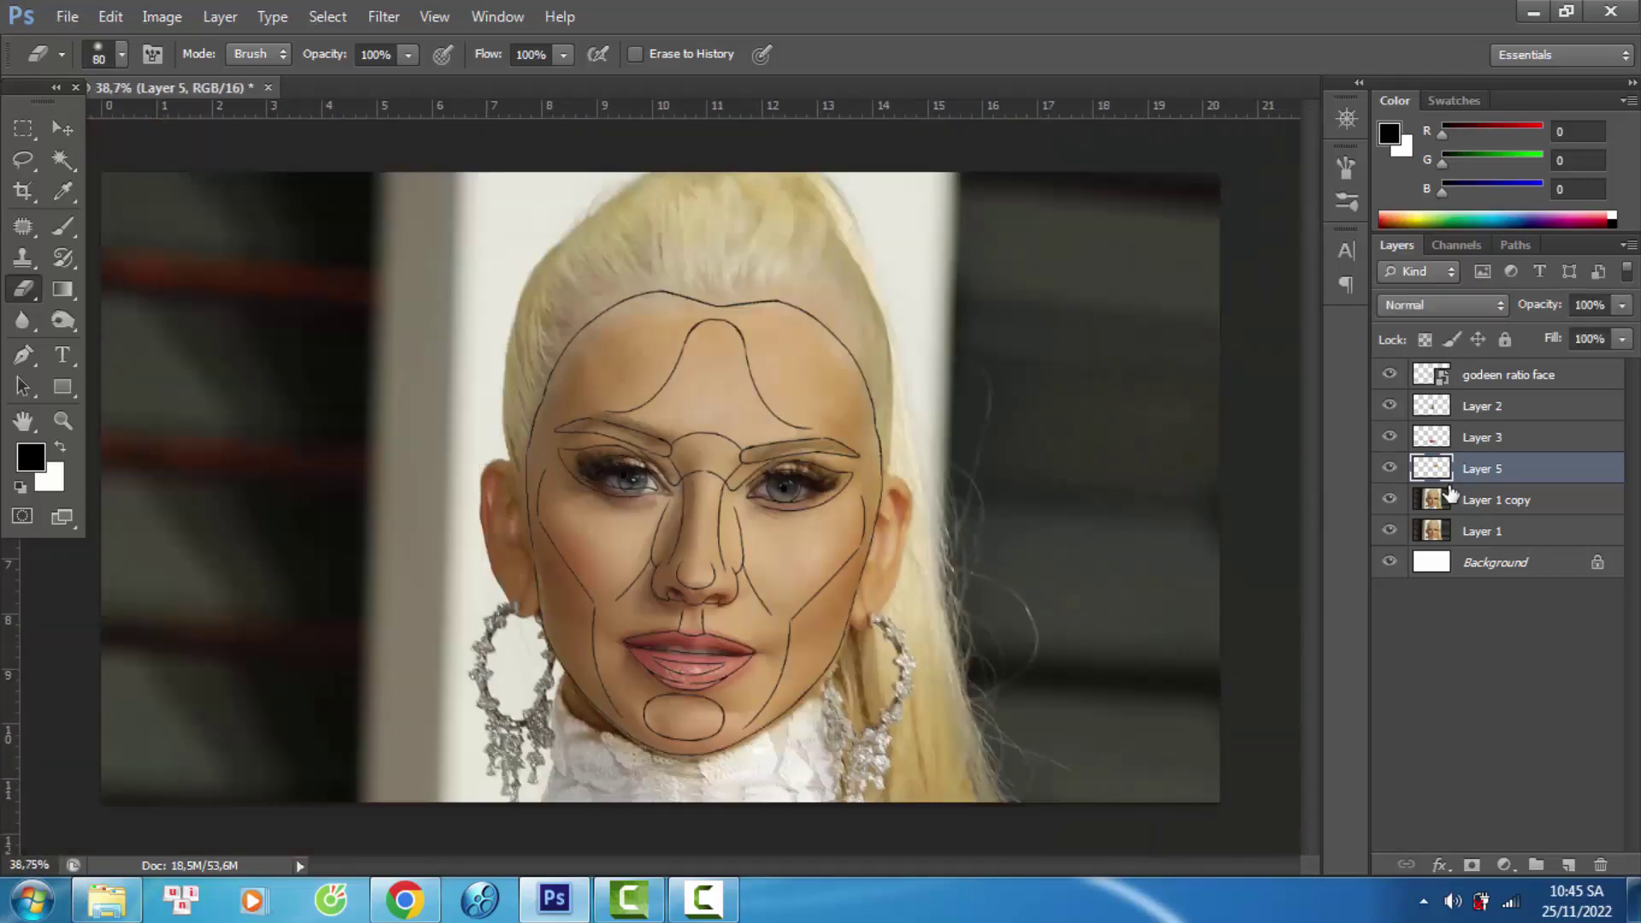
pyautogui.click(1495, 500)
pyautogui.scroll(3, 811, 530)
# - Lasso the left forehead area and copy it onto a new layer
pyautogui.press('l')
pyautogui.hotkey('ctrl', 'j')
pyautogui.hotkey('ctrl', 't')
pyautogui.moveTo(487, 192); pyautogui.dragTo(409, 175)
pyautogui.press('Return')
# - Copy the brow patch to a new layer, rotate it about 22 degrees, and erase its edge beside the eye
pyautogui.hotkey('ctrl', 'j')
pyautogui.hotkey('ctrl', 't')
pyautogui.moveTo(617, 282); pyautogui.dragTo(853, 366)
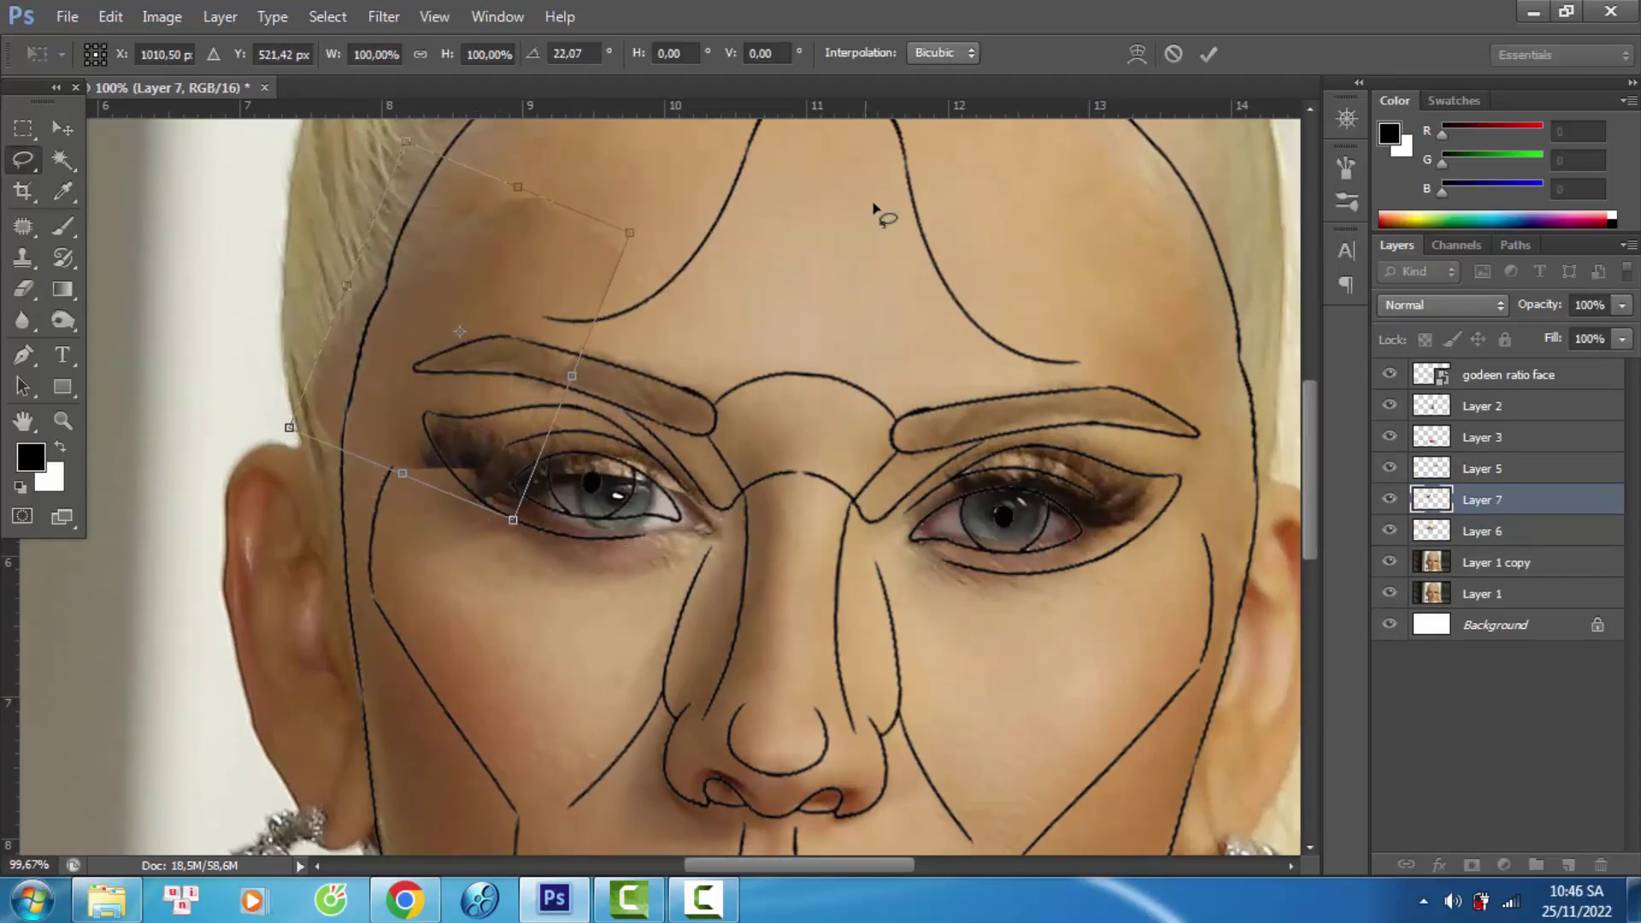
pyautogui.press('Return')
pyautogui.press('e')
pyautogui.moveTo(565, 438); pyautogui.dragTo(552, 479)
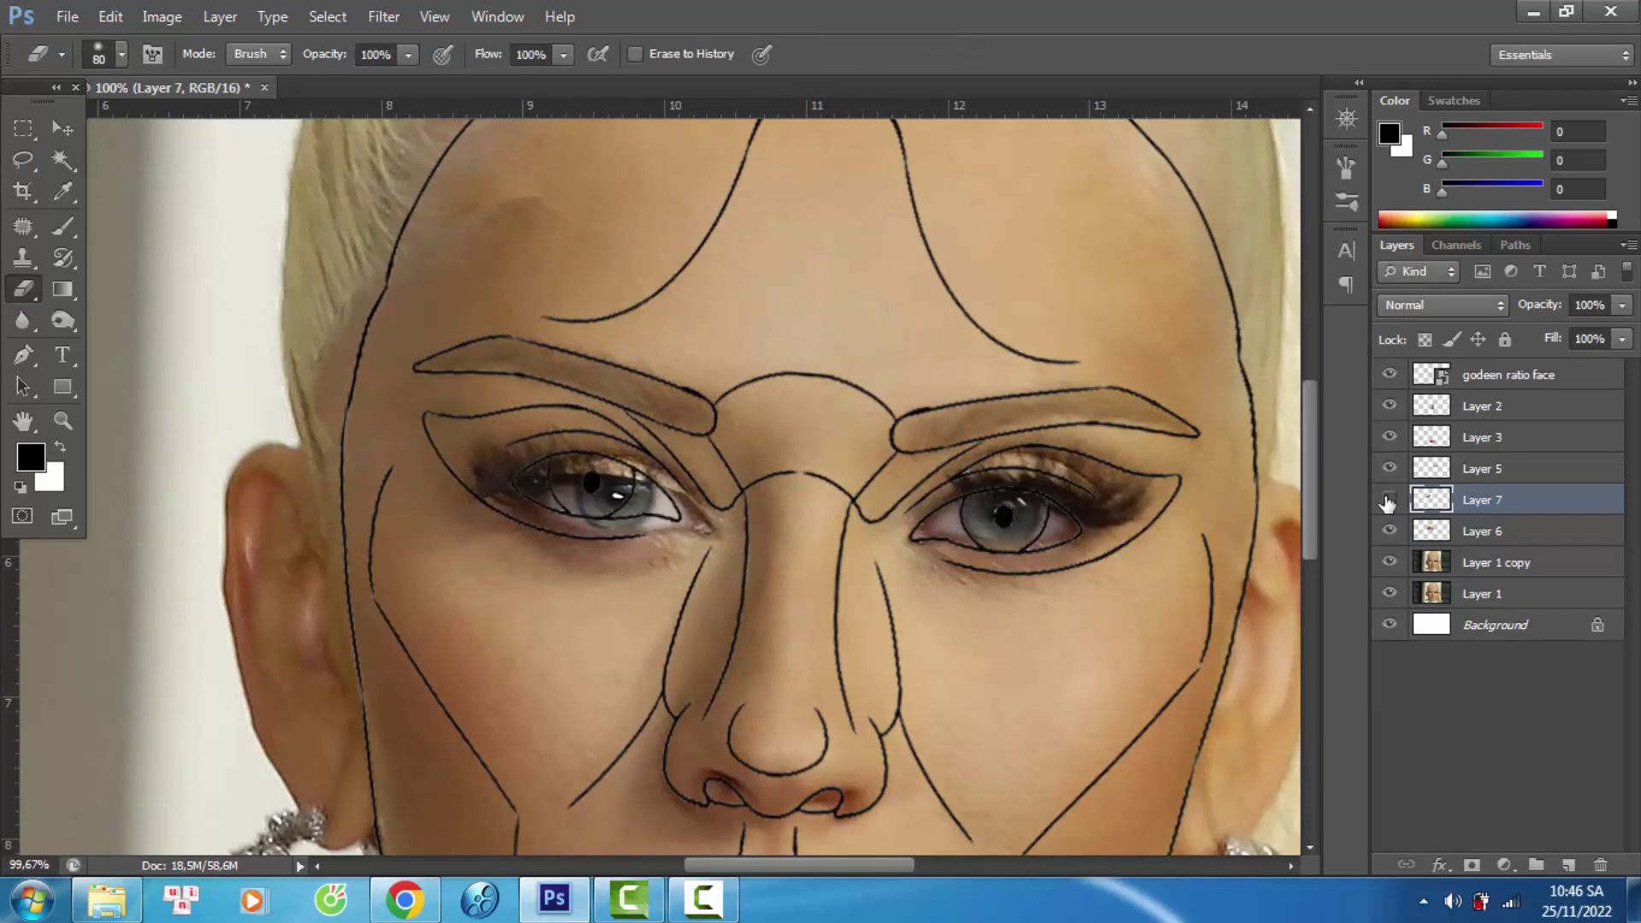
# - Step back in History to before the eraser stroke
pyautogui.click(497, 17)
pyautogui.click(512, 360)
pyautogui.click(1128, 201)
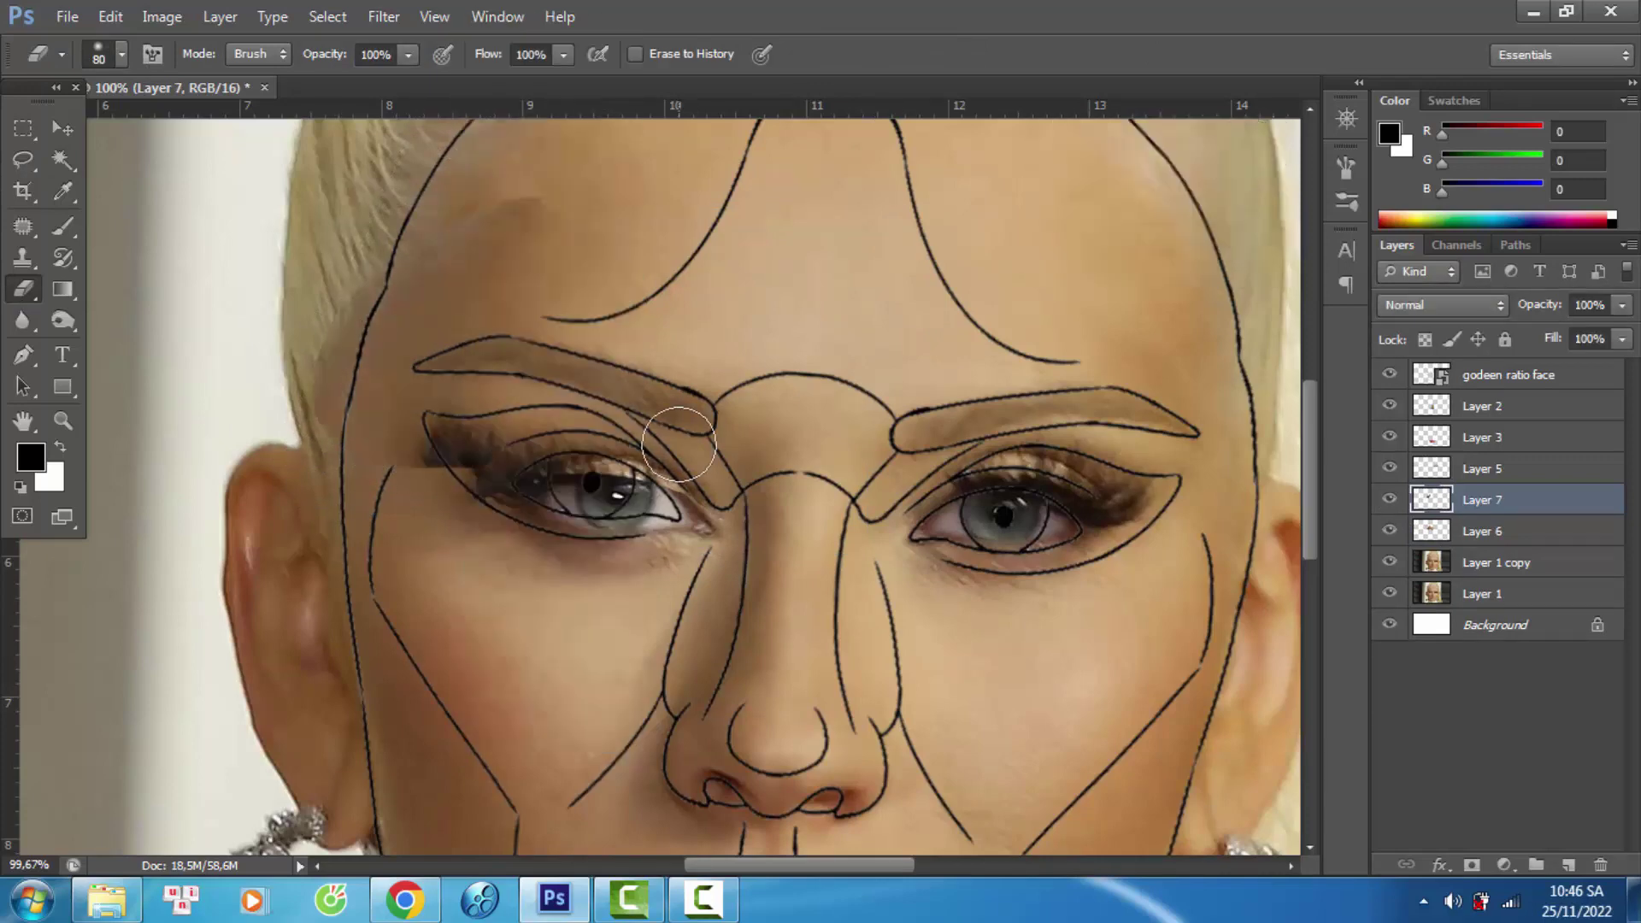
pyautogui.press('l')
pyautogui.scroll(3, 340, 369)
pyautogui.press('e')
pyautogui.scroll(-2, 339, 369)
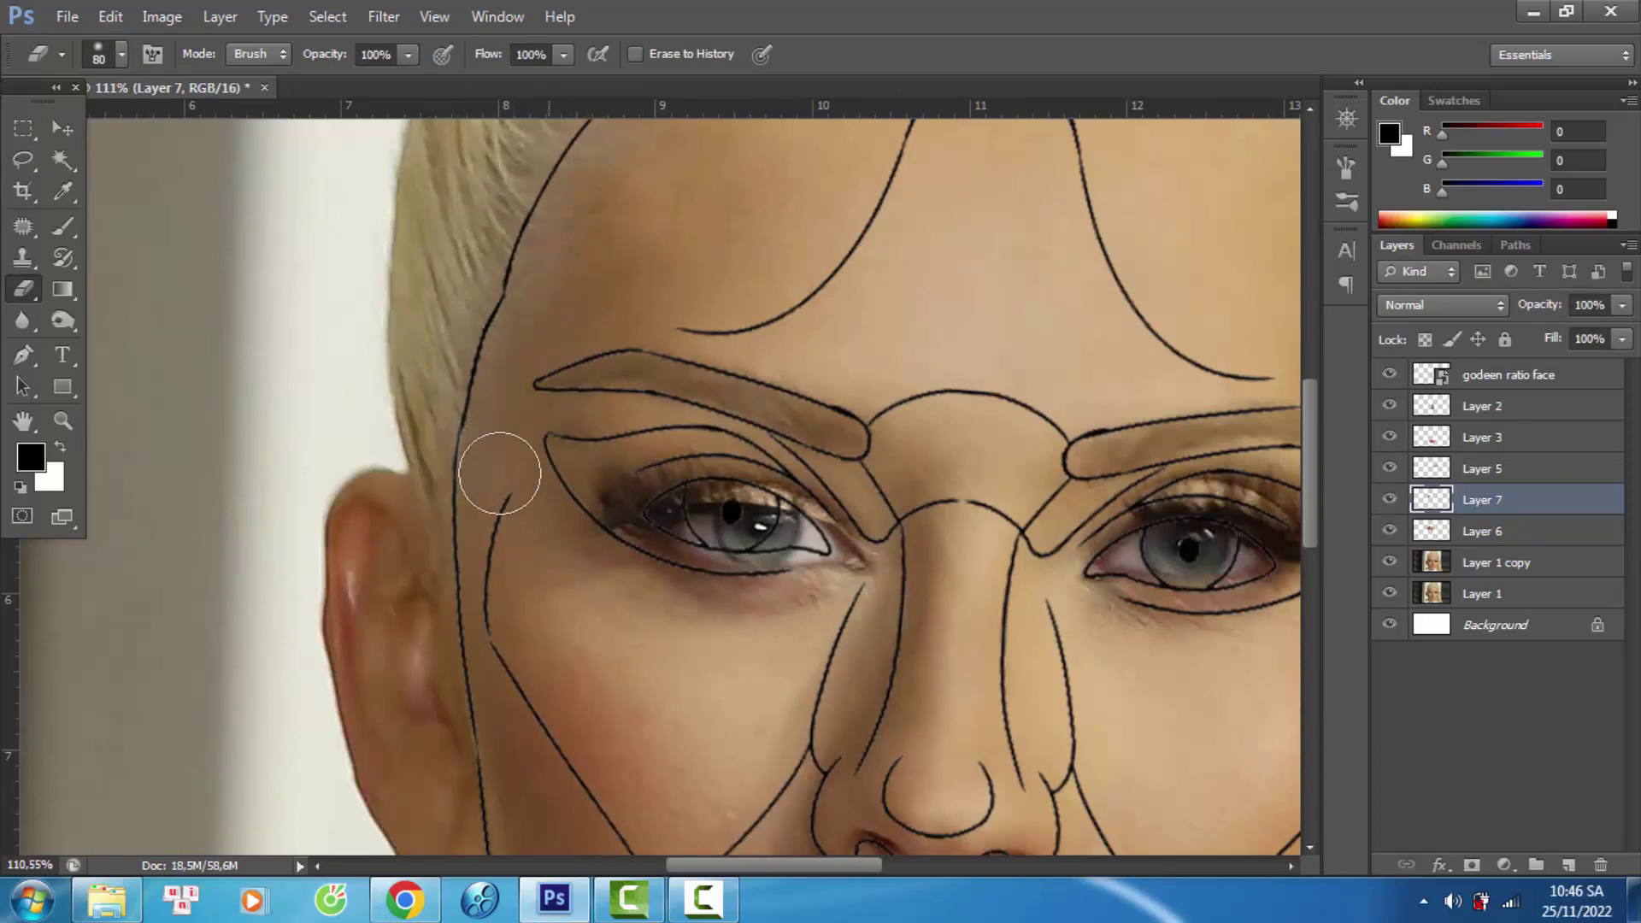
pyautogui.scroll(-1, 385, 522)
# - Hide the golden-ratio outline and Layer 7, then try a lasso around the eyebrow and deselect
pyautogui.click(1388, 374)
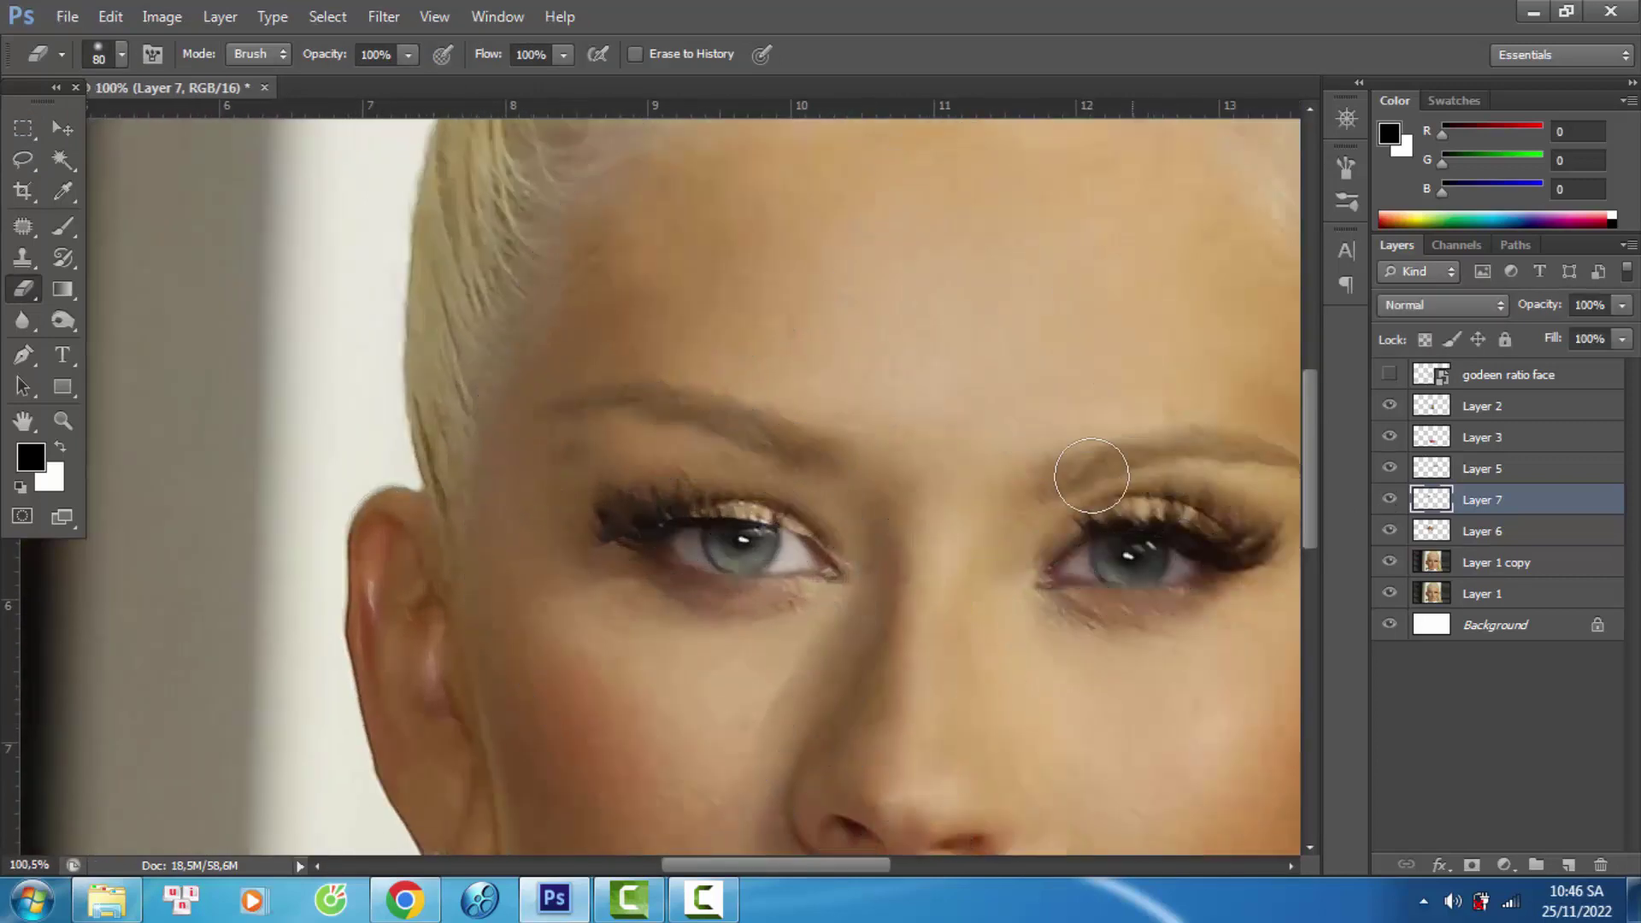
pyautogui.click(1389, 499)
pyautogui.press('l')
pyautogui.scroll(1, 598, 321)
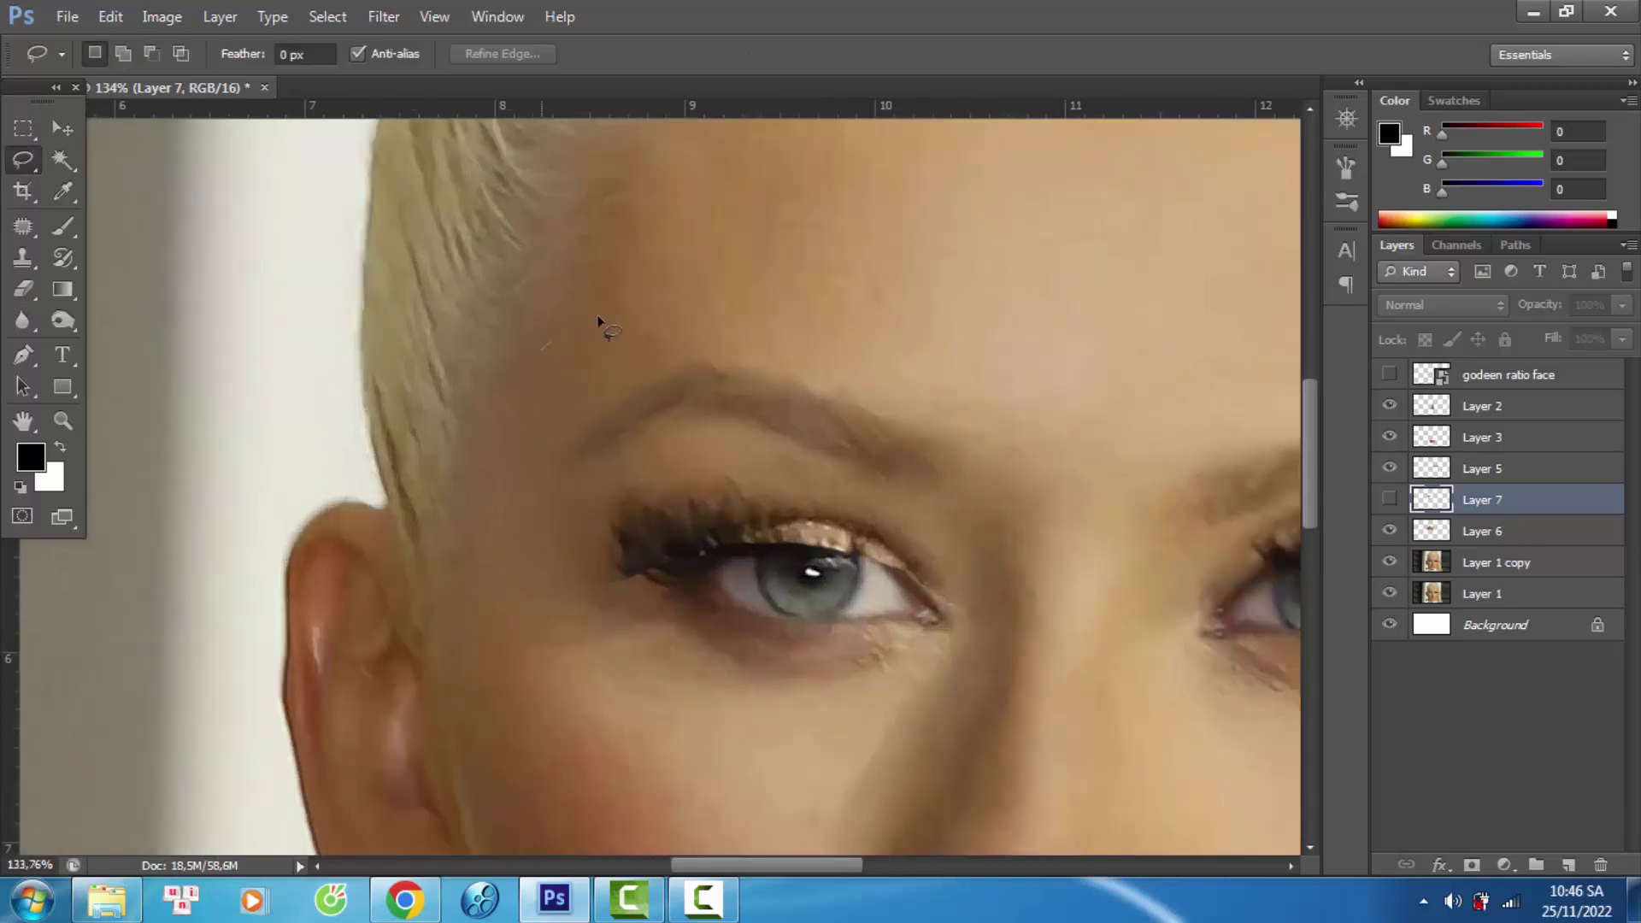
pyautogui.moveTo(493, 443); pyautogui.dragTo(513, 363)
pyautogui.scroll(1, 699, 483)
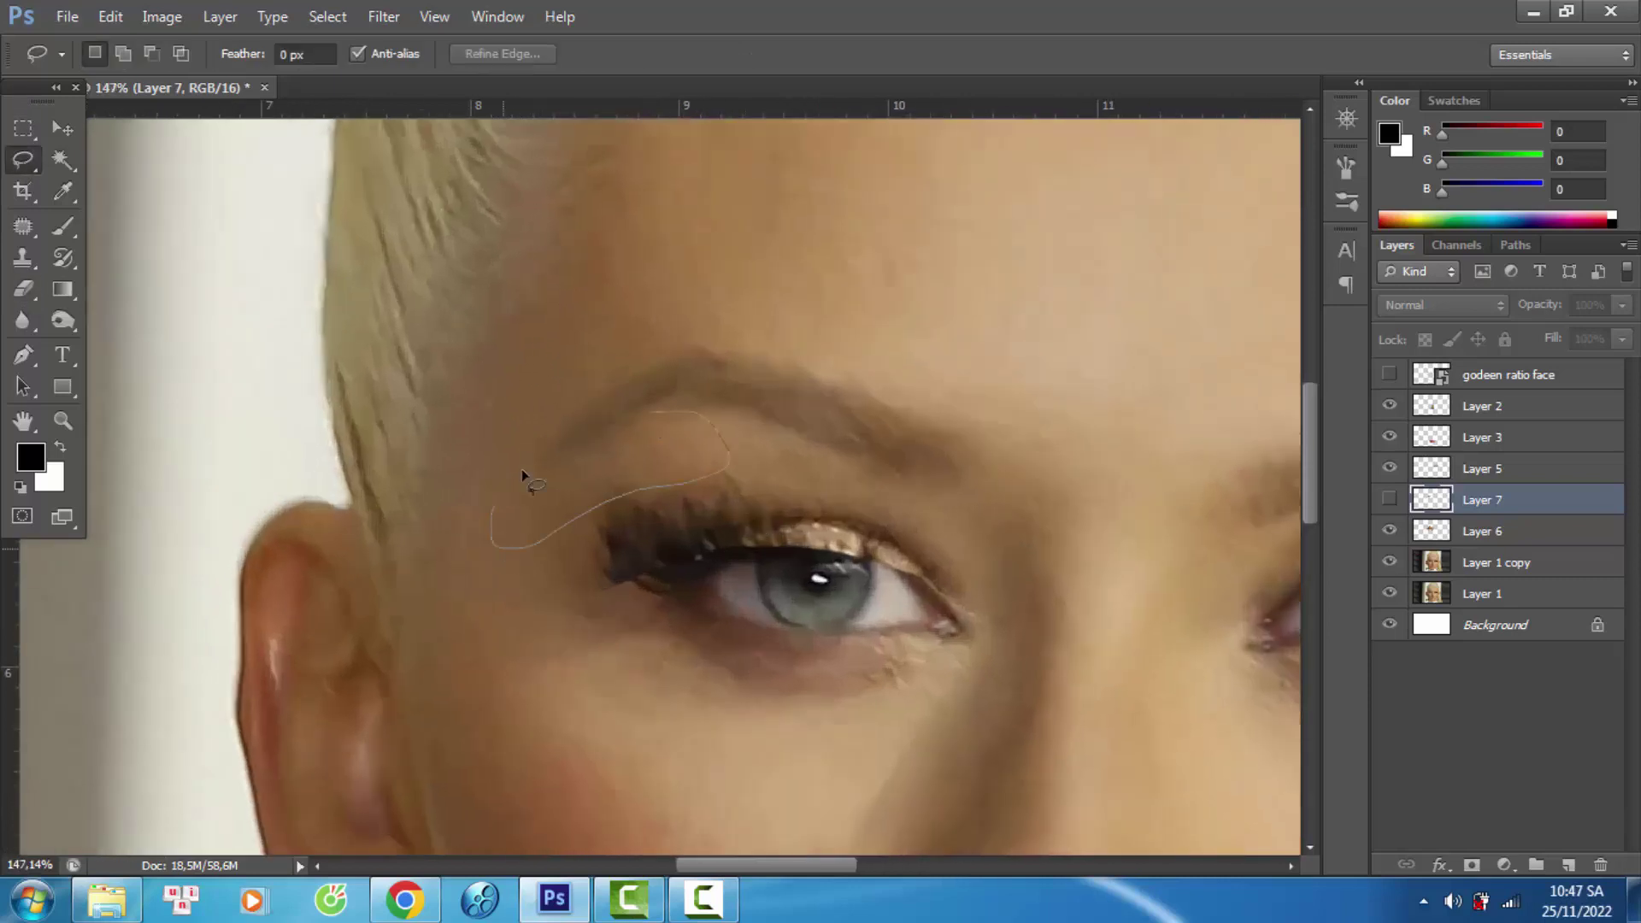
pyautogui.hotkey('ctrl', 'd')
# - On Layer 6, copy the eyebrow to a new layer and stretch it upward
pyautogui.hotkey('alt', '[')
pyautogui.moveTo(557, 459)
pyautogui.mouseDown()
pyautogui.moveTo(768, 468)
pyautogui.moveTo(554, 504)
pyautogui.mouseUp()
pyautogui.hotkey('ctrl', 'j')
pyautogui.hotkey('ctrl', 't')
pyautogui.moveTo(705, 423); pyautogui.dragTo(653, 419)
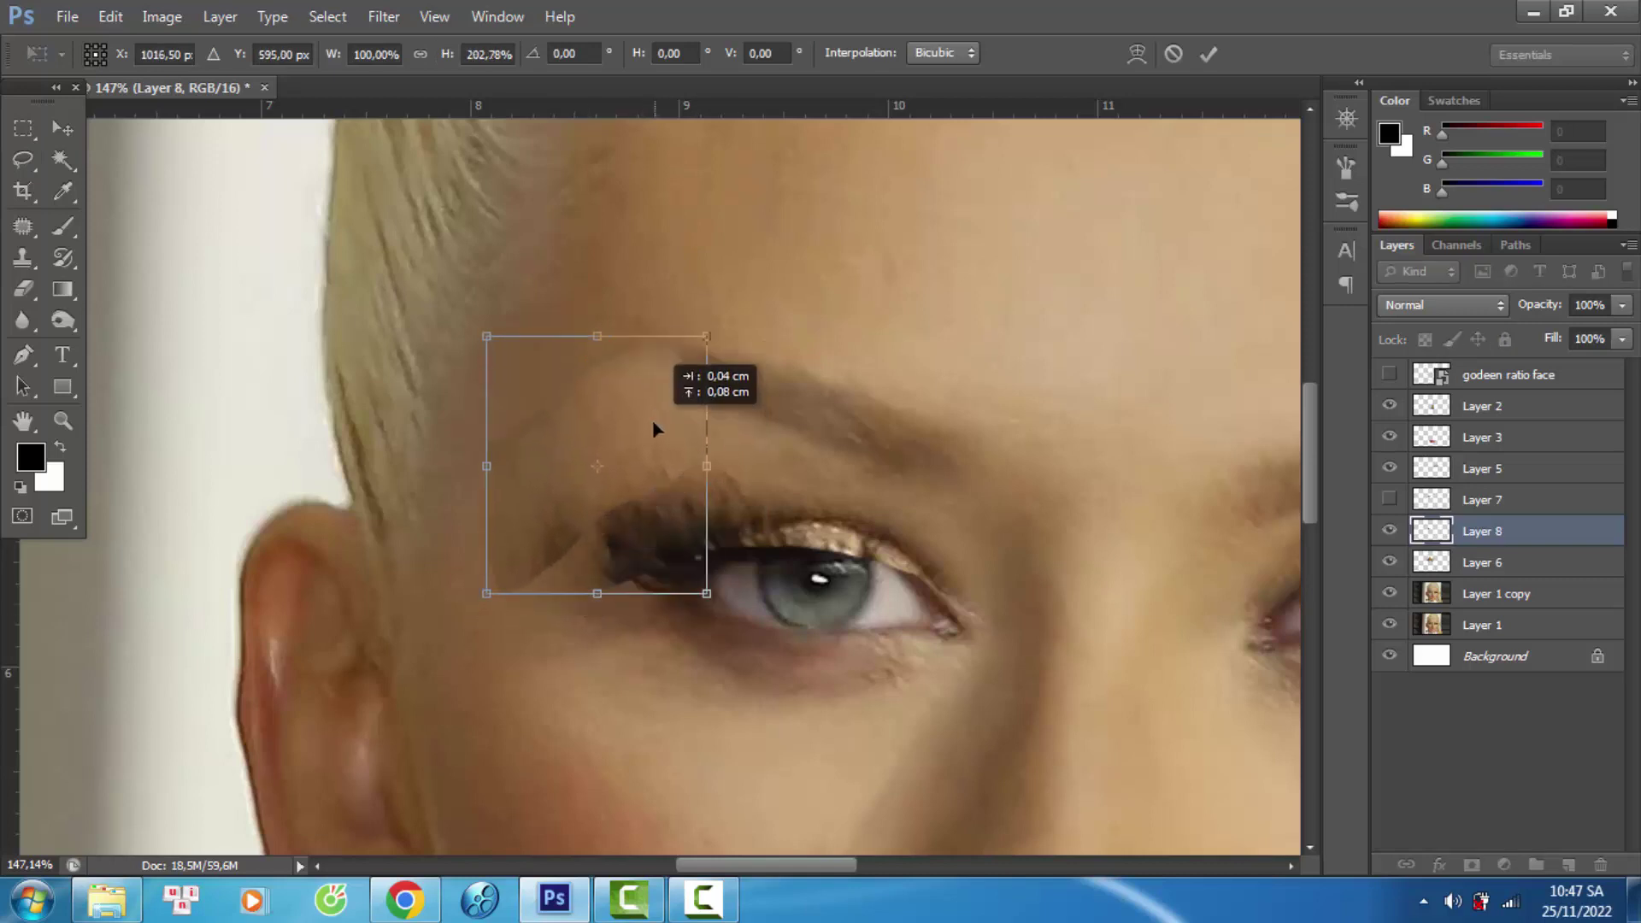
pyautogui.press('Return')
# - Erase the dark triangular patch beside the eye and merge Layers 6 and 8 into Layer 7
pyautogui.press('e')
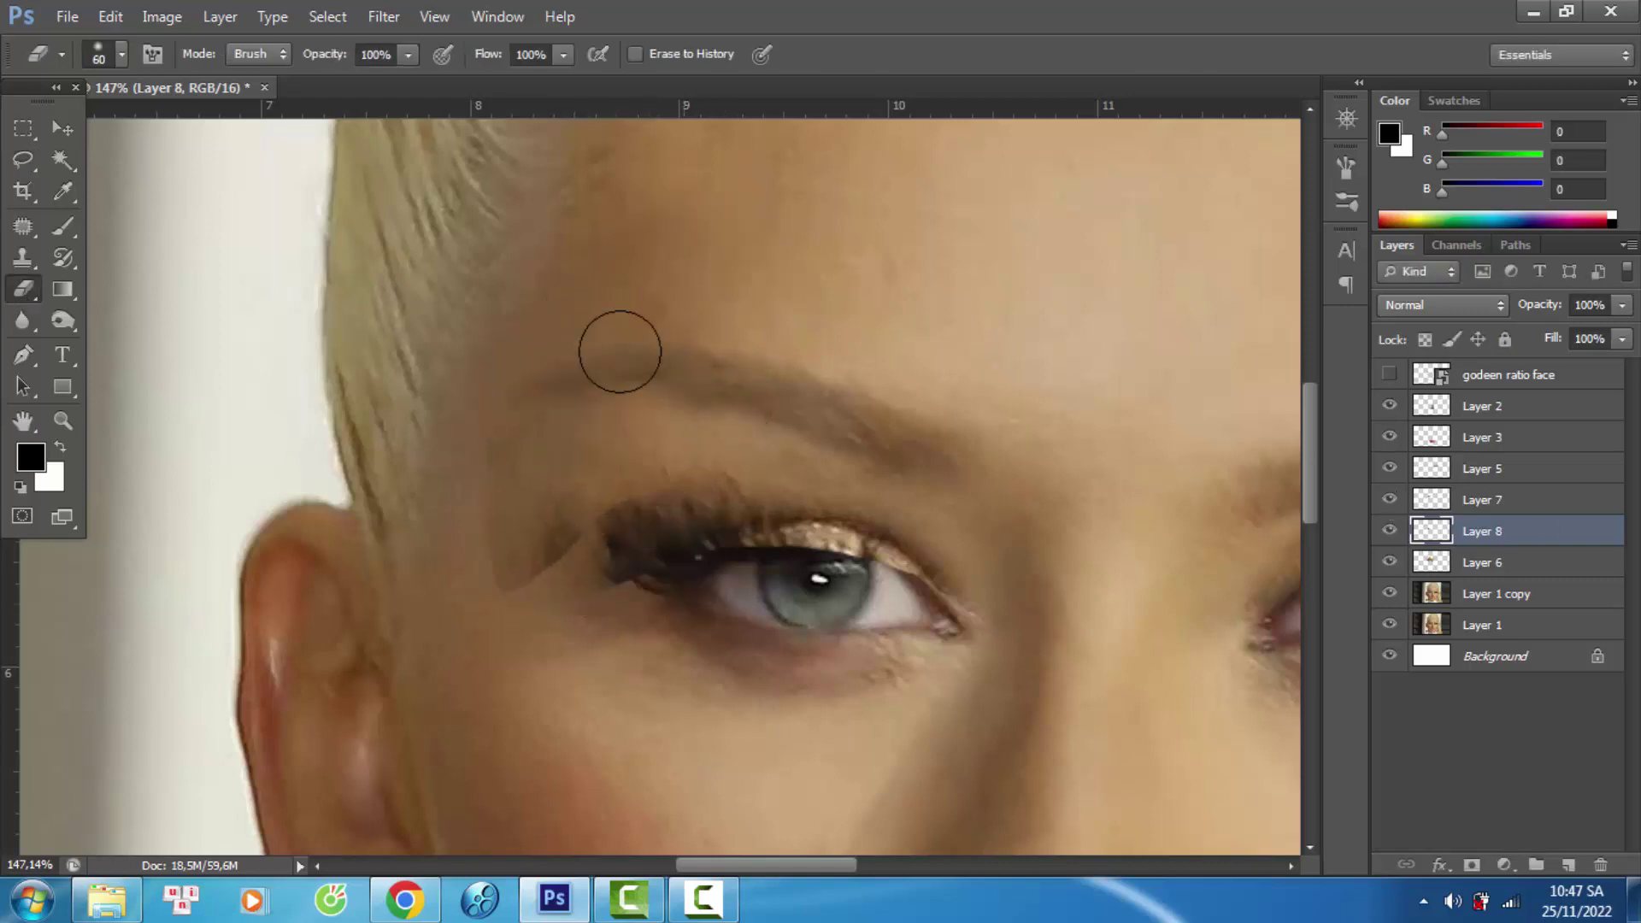
pyautogui.moveTo(470, 571); pyautogui.dragTo(613, 528)
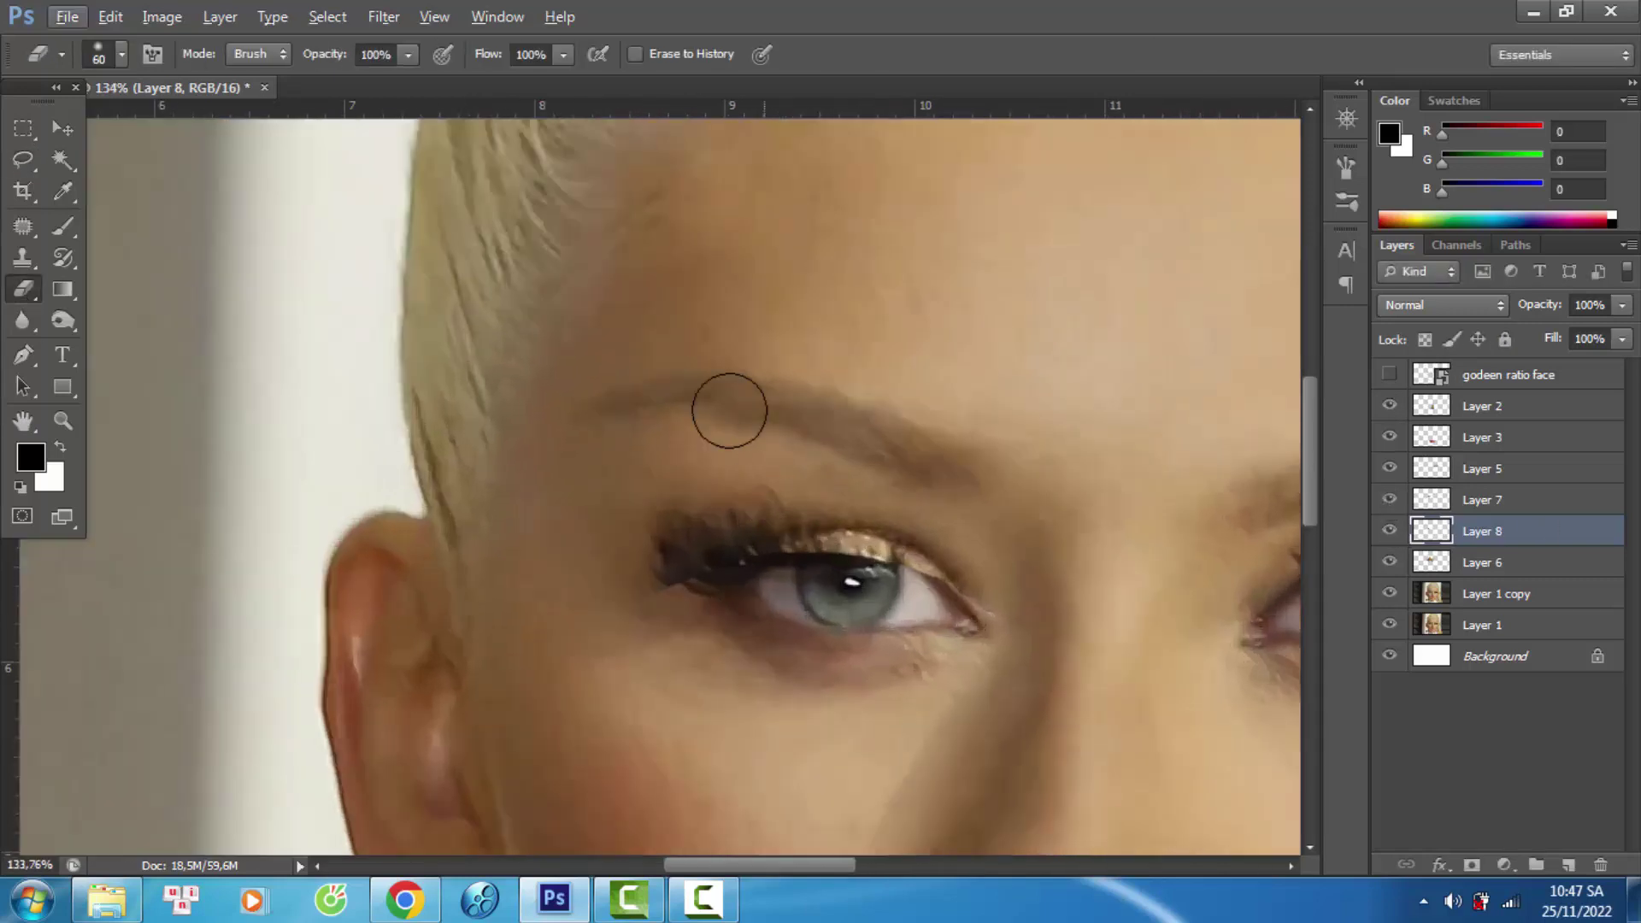
pyautogui.scroll(-3, 725, 521)
pyautogui.hotkey('alt', ']')
pyautogui.hotkey('alt', 'shift', '[')
pyautogui.hotkey('alt', 'shift', '[')
pyautogui.hotkey('ctrl', 'e')
# - Adjust the eraser size and show the golden-ratio outline again
pyautogui.scroll(1, 706, 300)
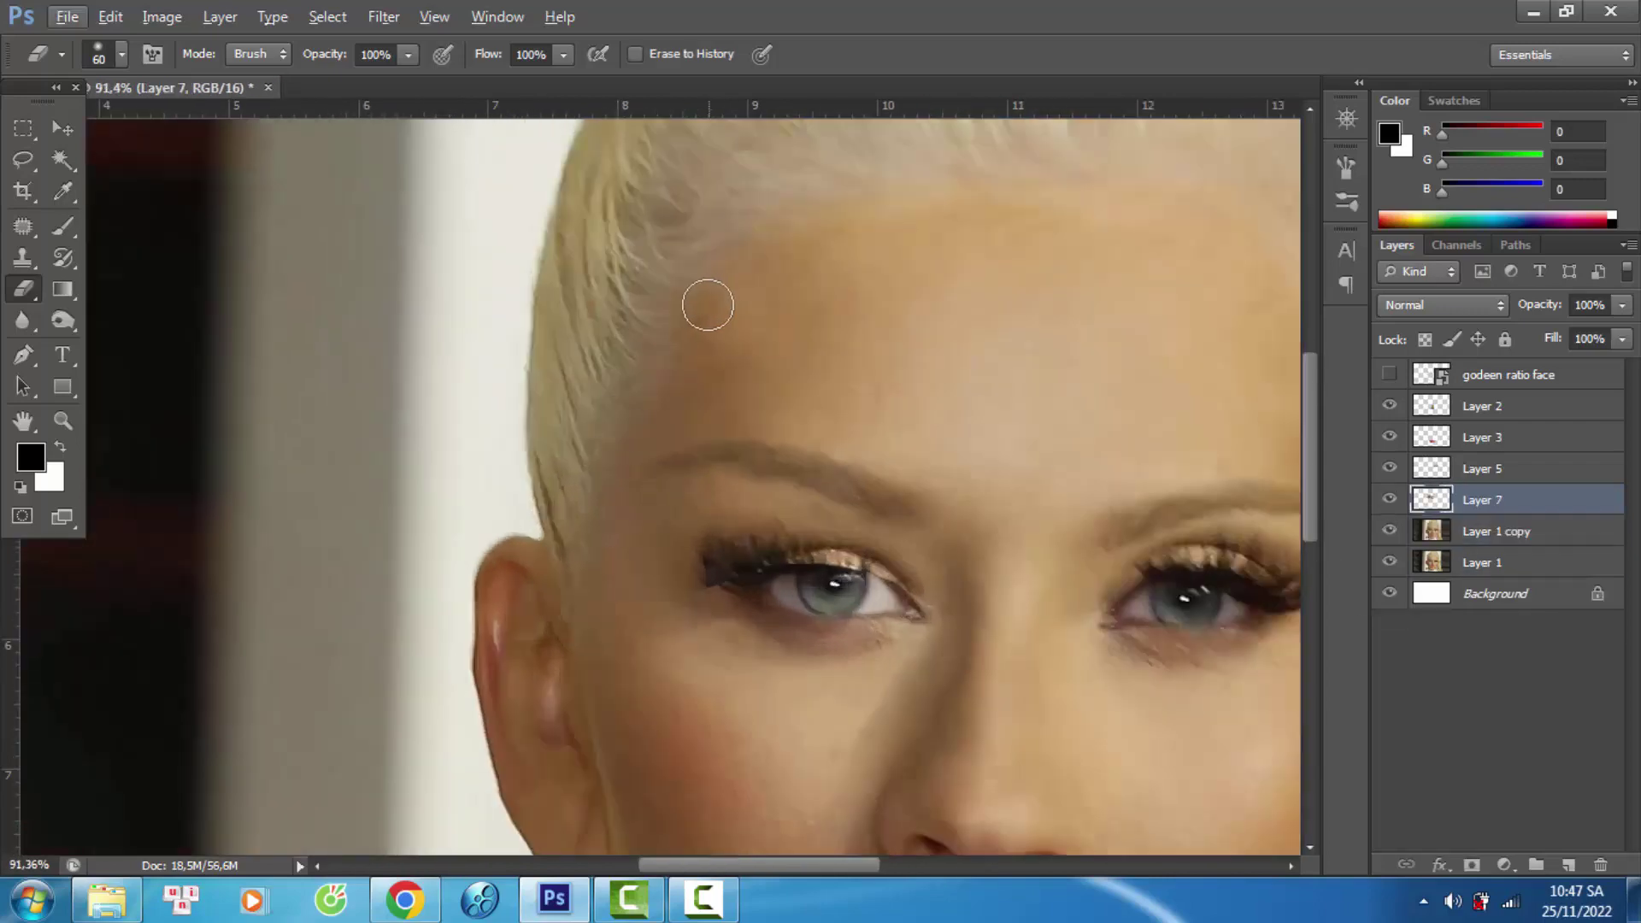
pyautogui.scroll(2, 649, 325)
pyautogui.scroll(-1, 573, 266)
pyautogui.press(']')
pyautogui.press(']')
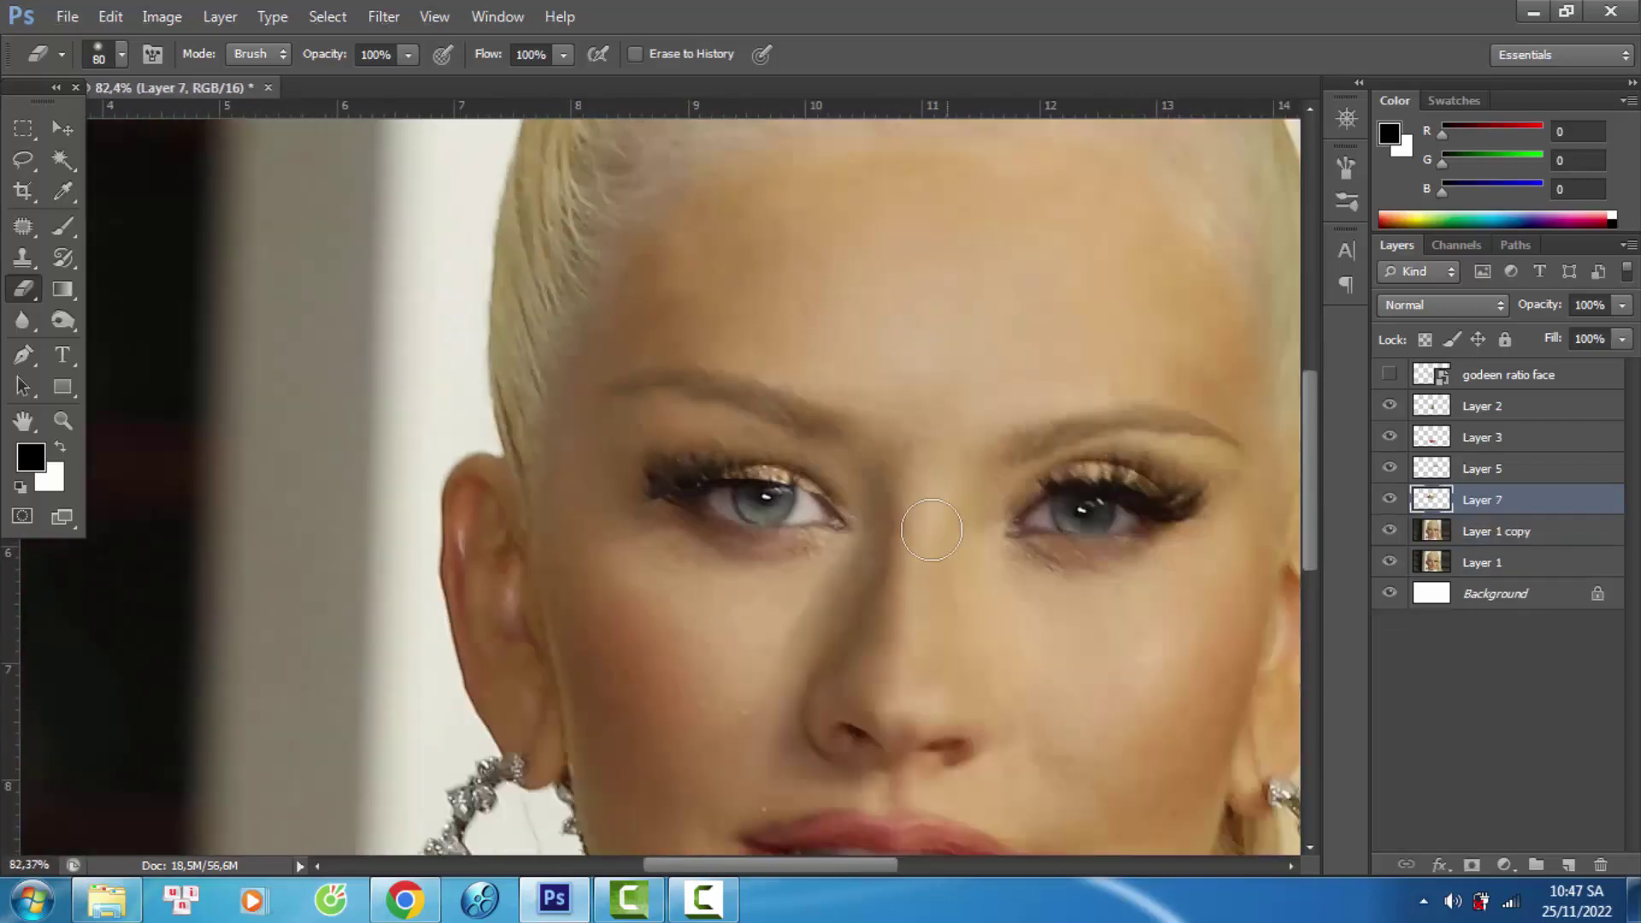
pyautogui.scroll(1, 931, 530)
pyautogui.press('[')
pyautogui.press('[')
pyautogui.scroll(1, 636, 427)
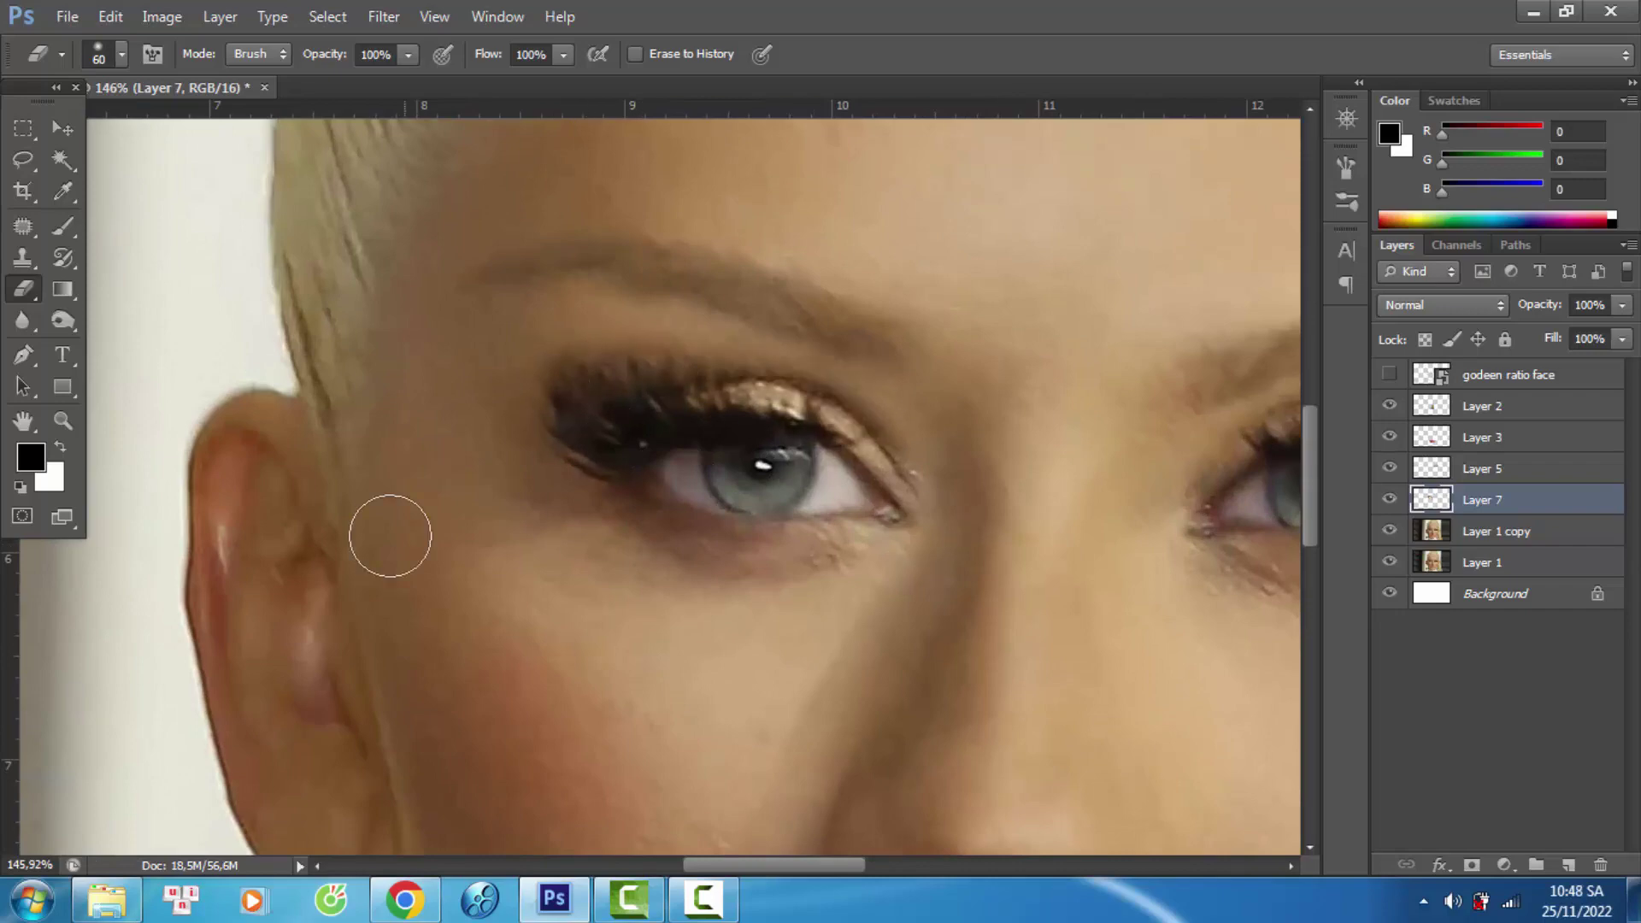
pyautogui.scroll(-5, 389, 536)
pyautogui.click(1389, 374)
pyautogui.click(1496, 530)
# - Lasso the eye on the right and copy it onto a new layer for transforming
pyautogui.press('l')
pyautogui.scroll(4, 466, 411)
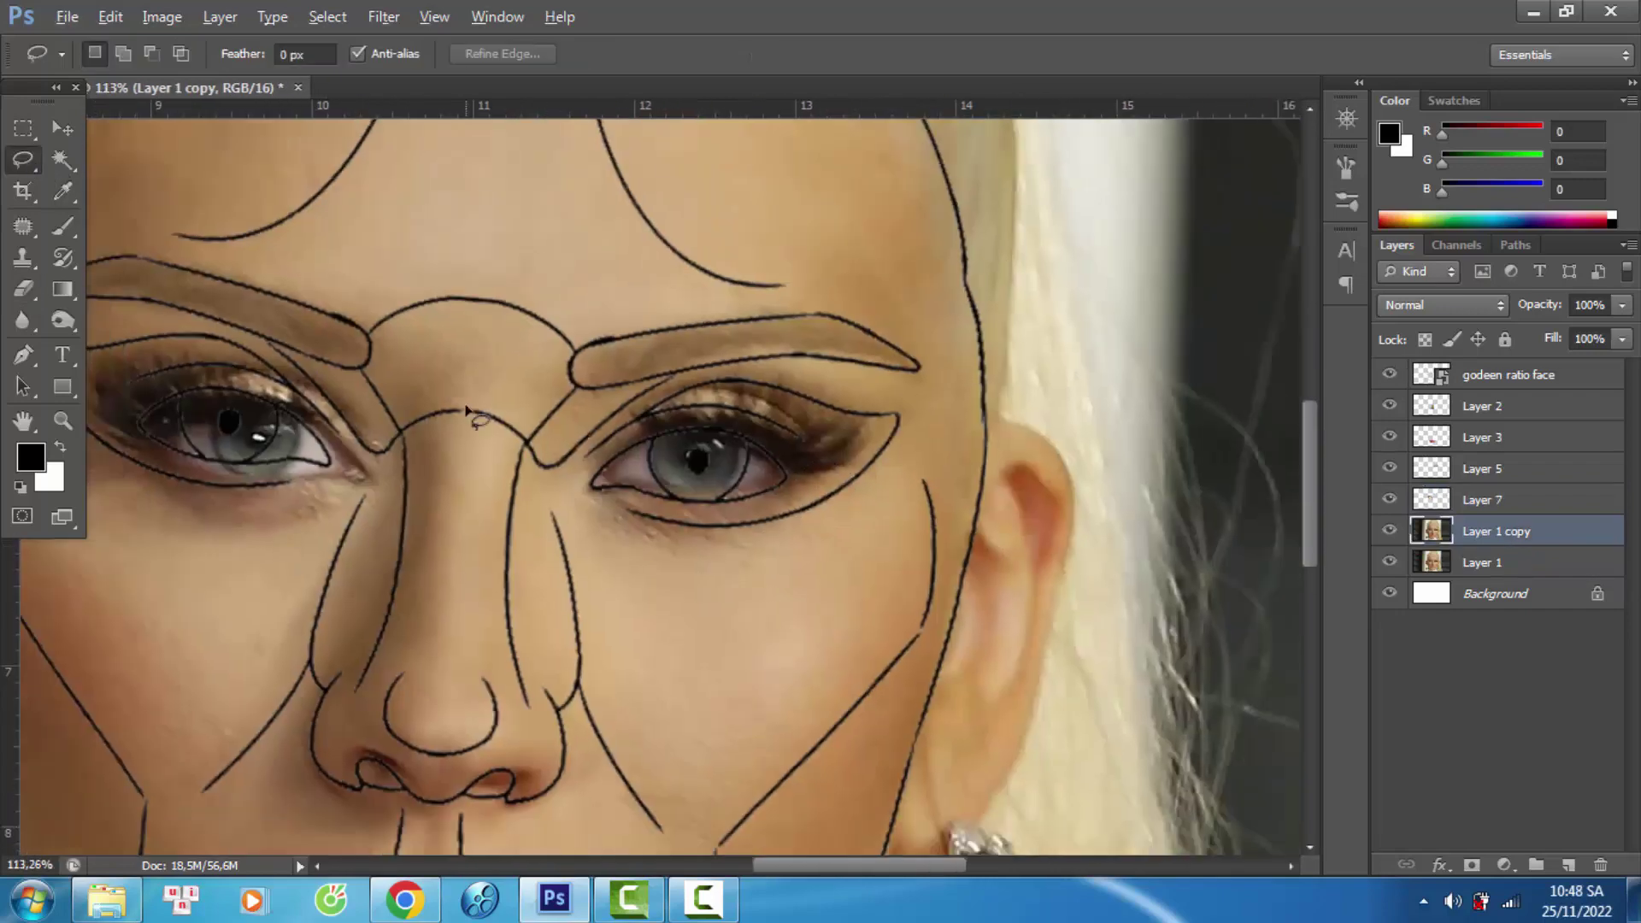
pyautogui.moveTo(469, 430); pyautogui.dragTo(469, 461)
pyautogui.hotkey('ctrl', 'j')
pyautogui.hotkey('ctrl', 't')
pyautogui.scroll(1, 696, 461)
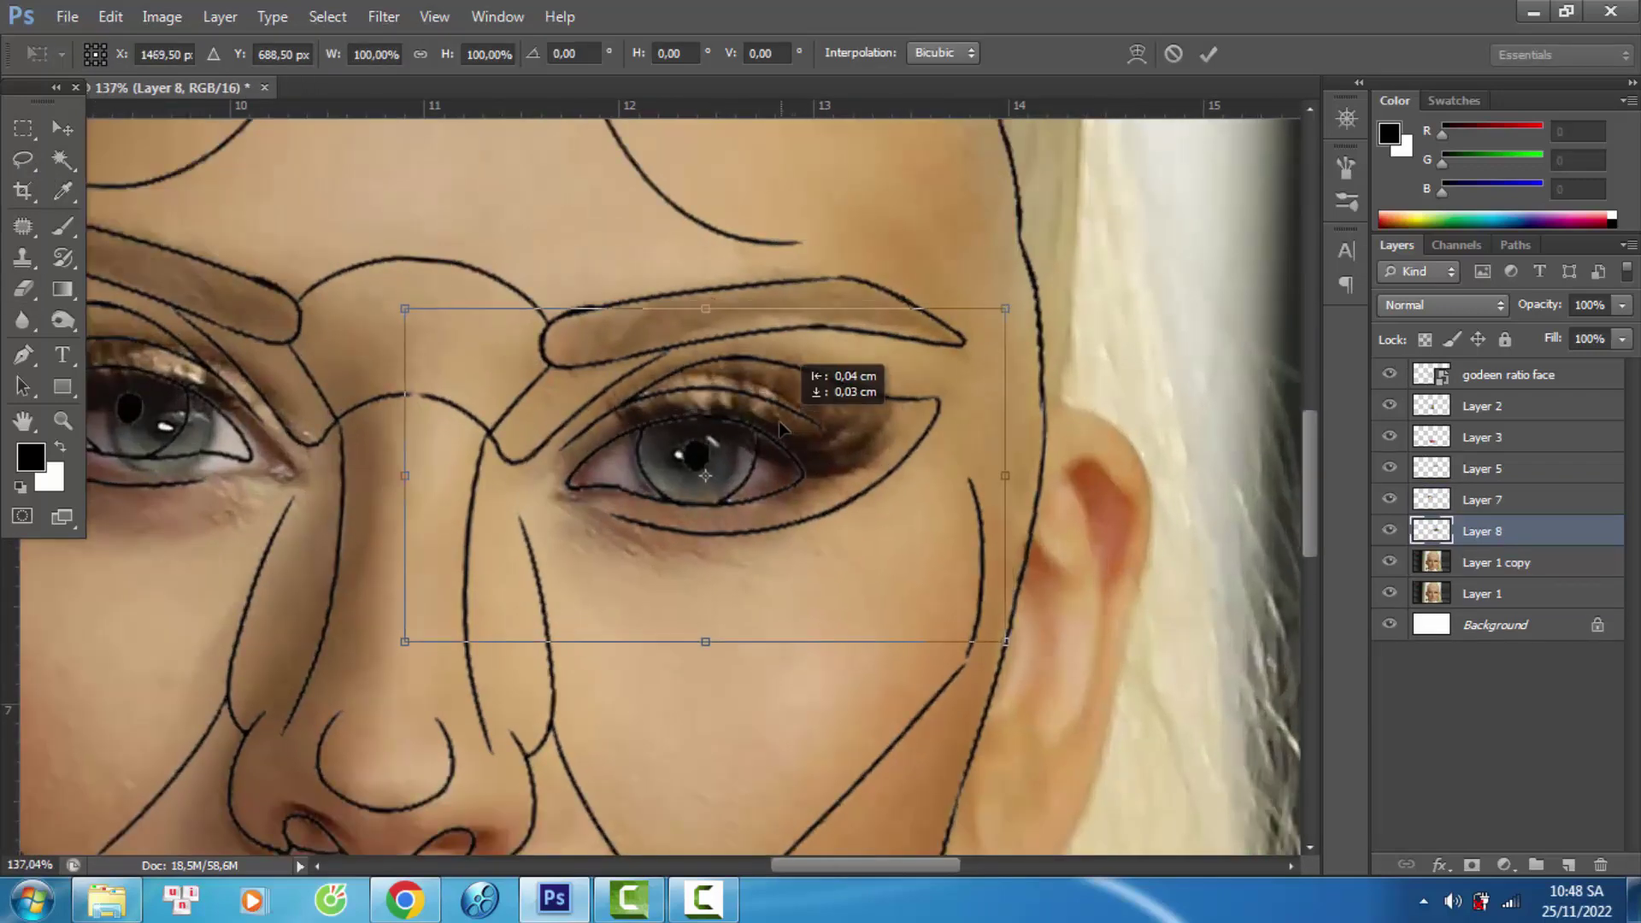
# - Scale the eye patch to about 110%, nudge it into place, warp it, and commit
pyautogui.moveTo(966, 329); pyautogui.dragTo(1045, 273)
pyautogui.moveTo(897, 376); pyautogui.dragTo(915, 382)
pyautogui.moveTo(1023, 651); pyautogui.dragTo(1035, 681)
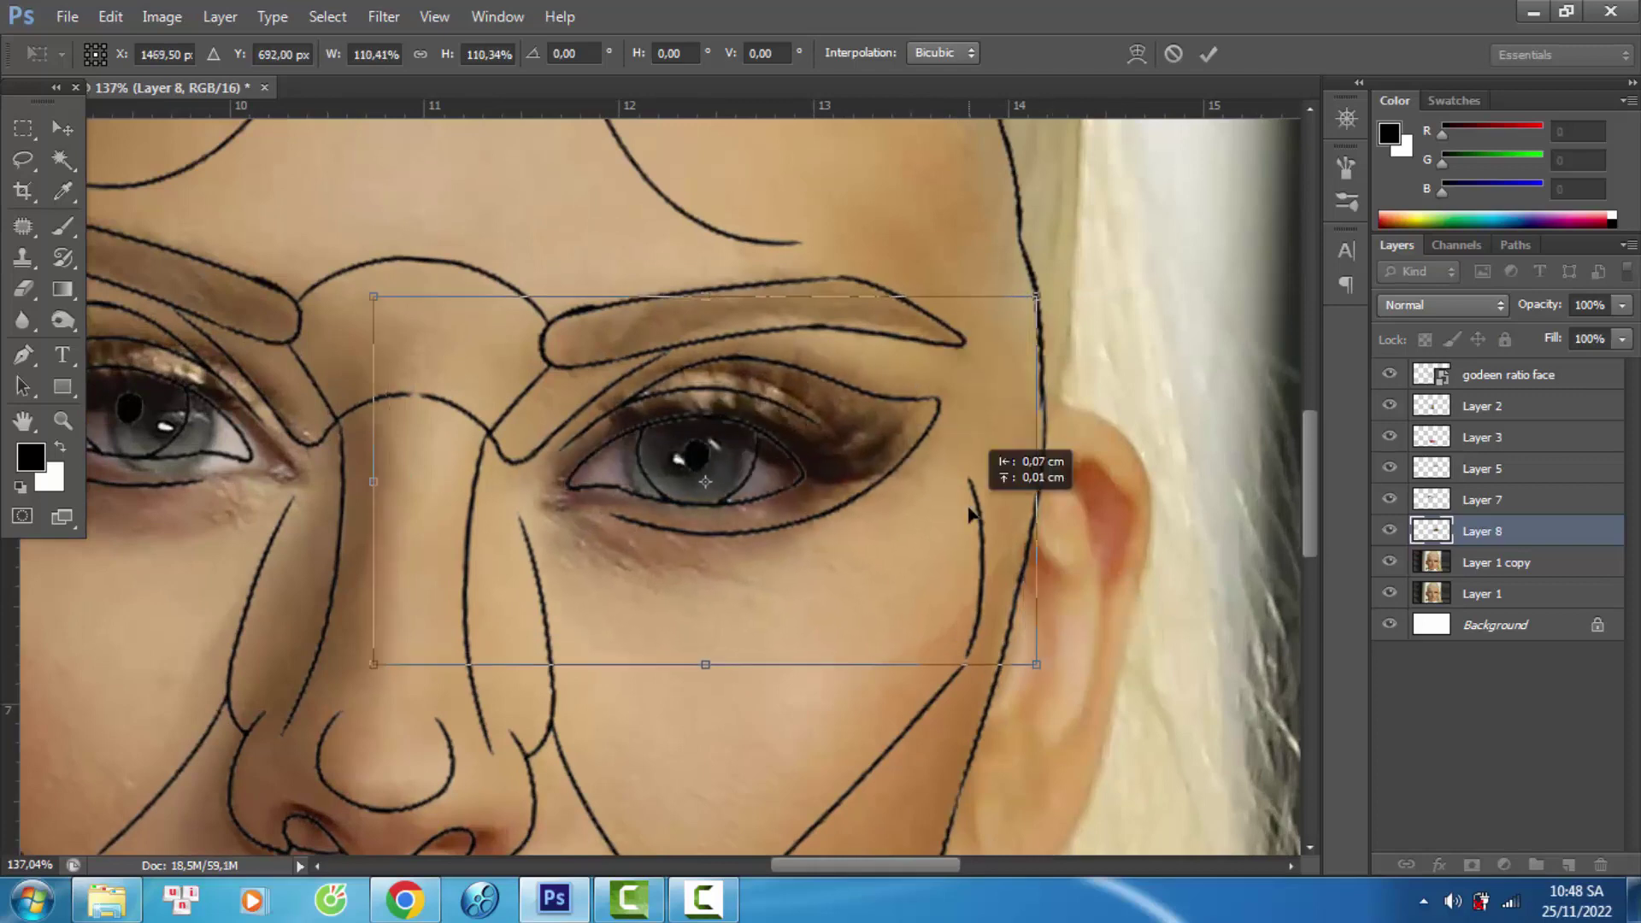
pyautogui.moveTo(829, 412); pyautogui.dragTo(829, 428)
pyautogui.rightClick(829, 432)
pyautogui.click(872, 652)
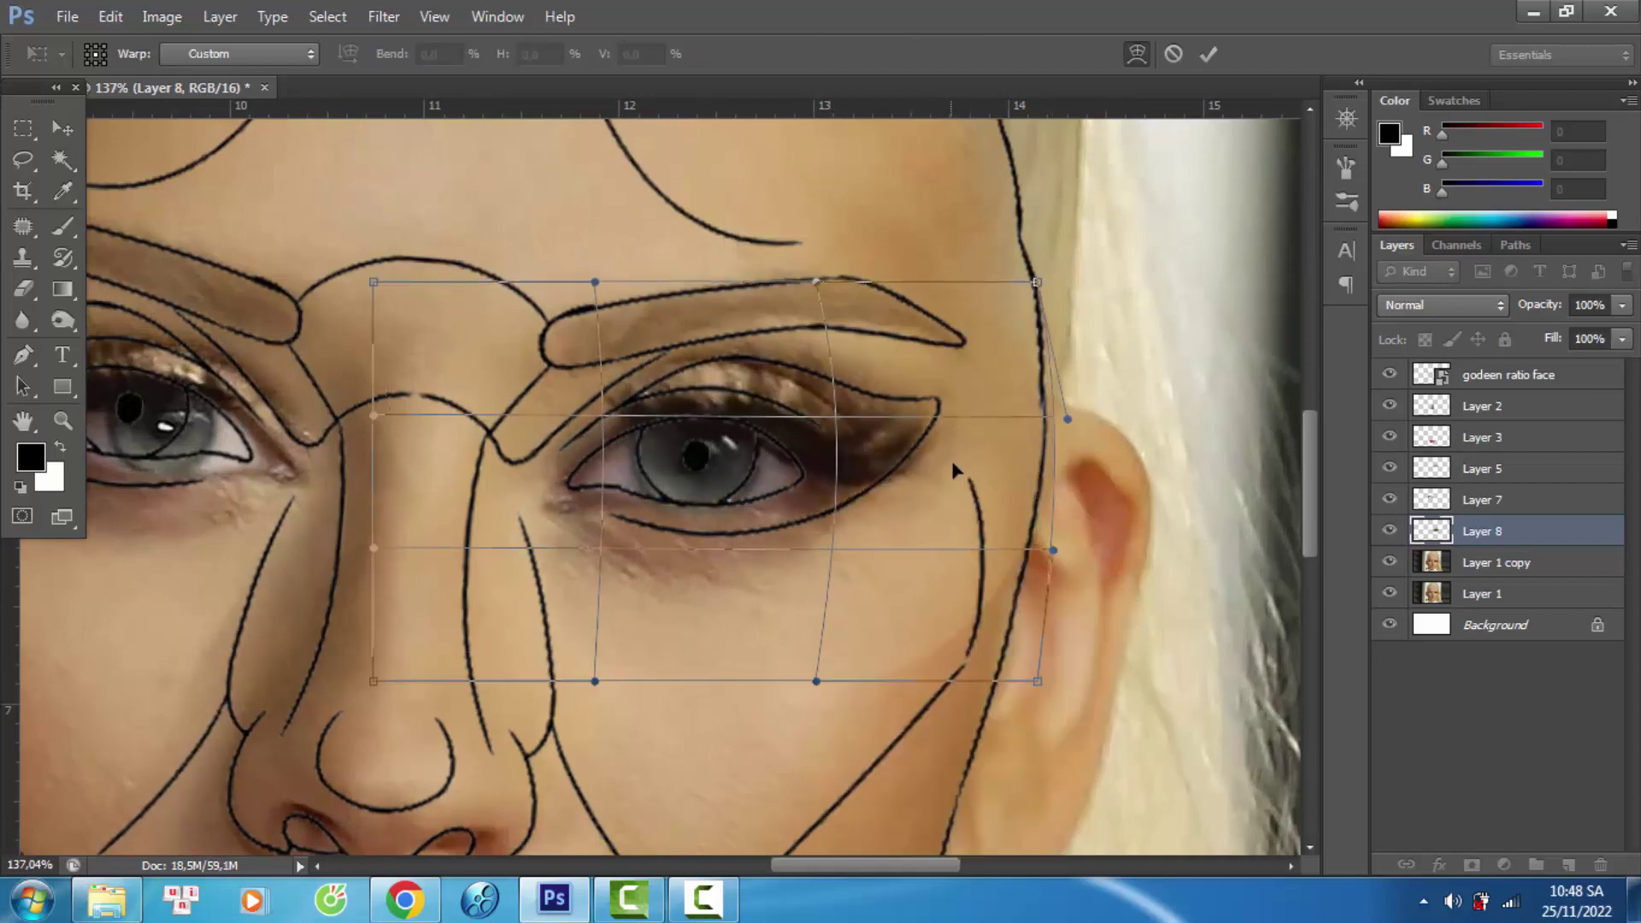
pyautogui.press('Return')
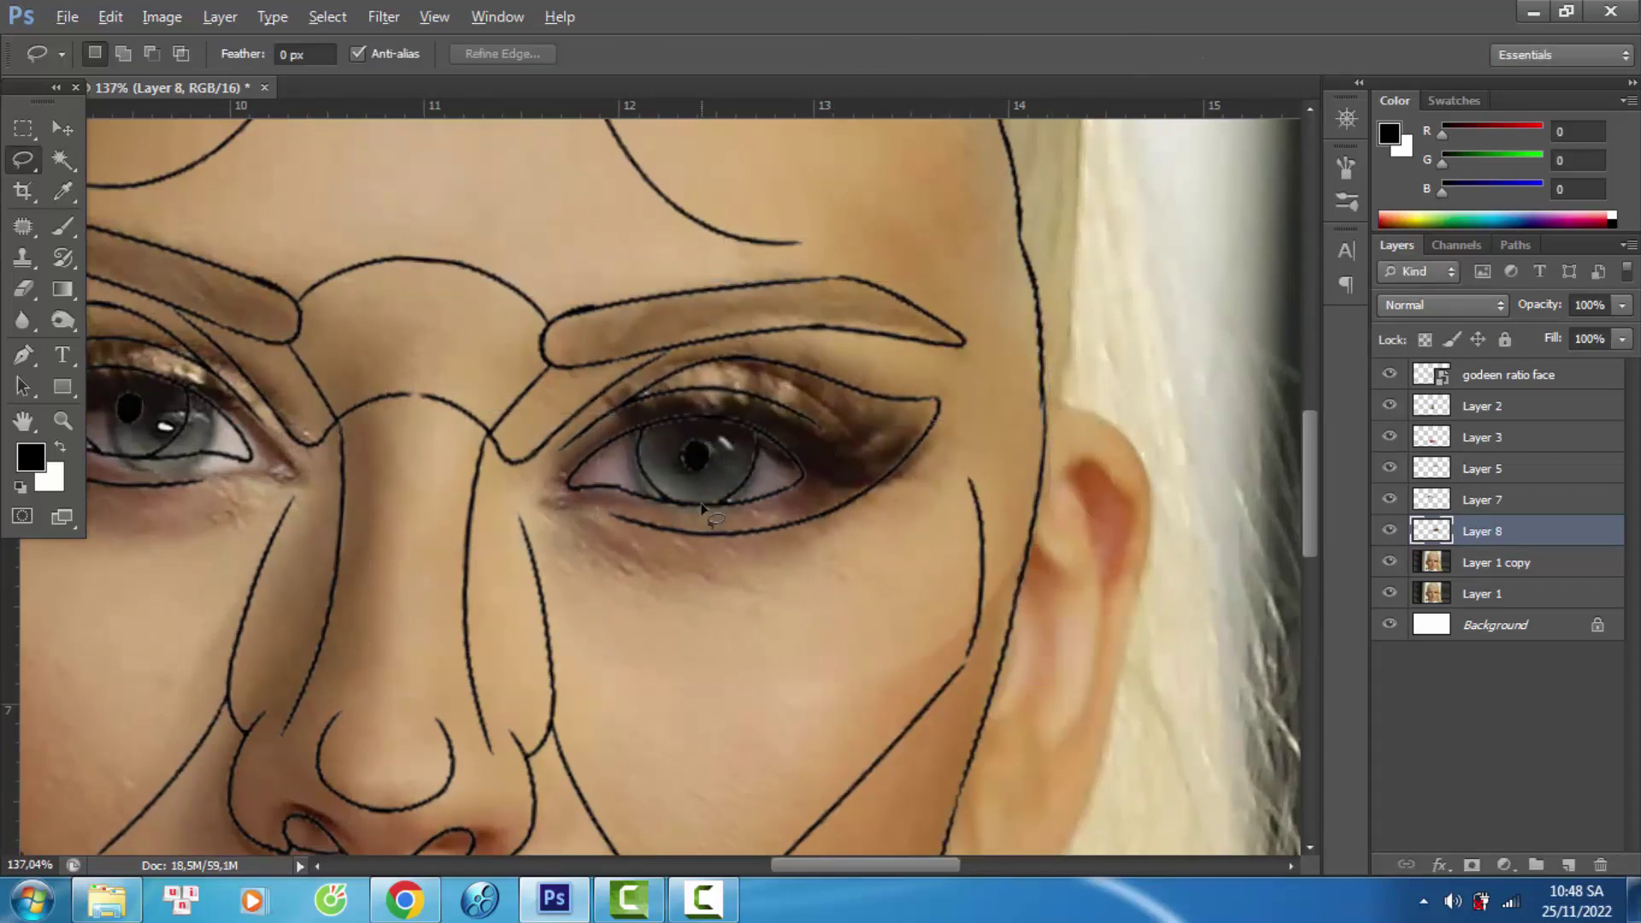
# - Hide the golden-ratio overlay and enlarge the eraser brush for blending the patch edges
pyautogui.click(1389, 375)
pyautogui.scroll(-1, 697, 462)
pyautogui.click(23, 289)
pyautogui.press(']')
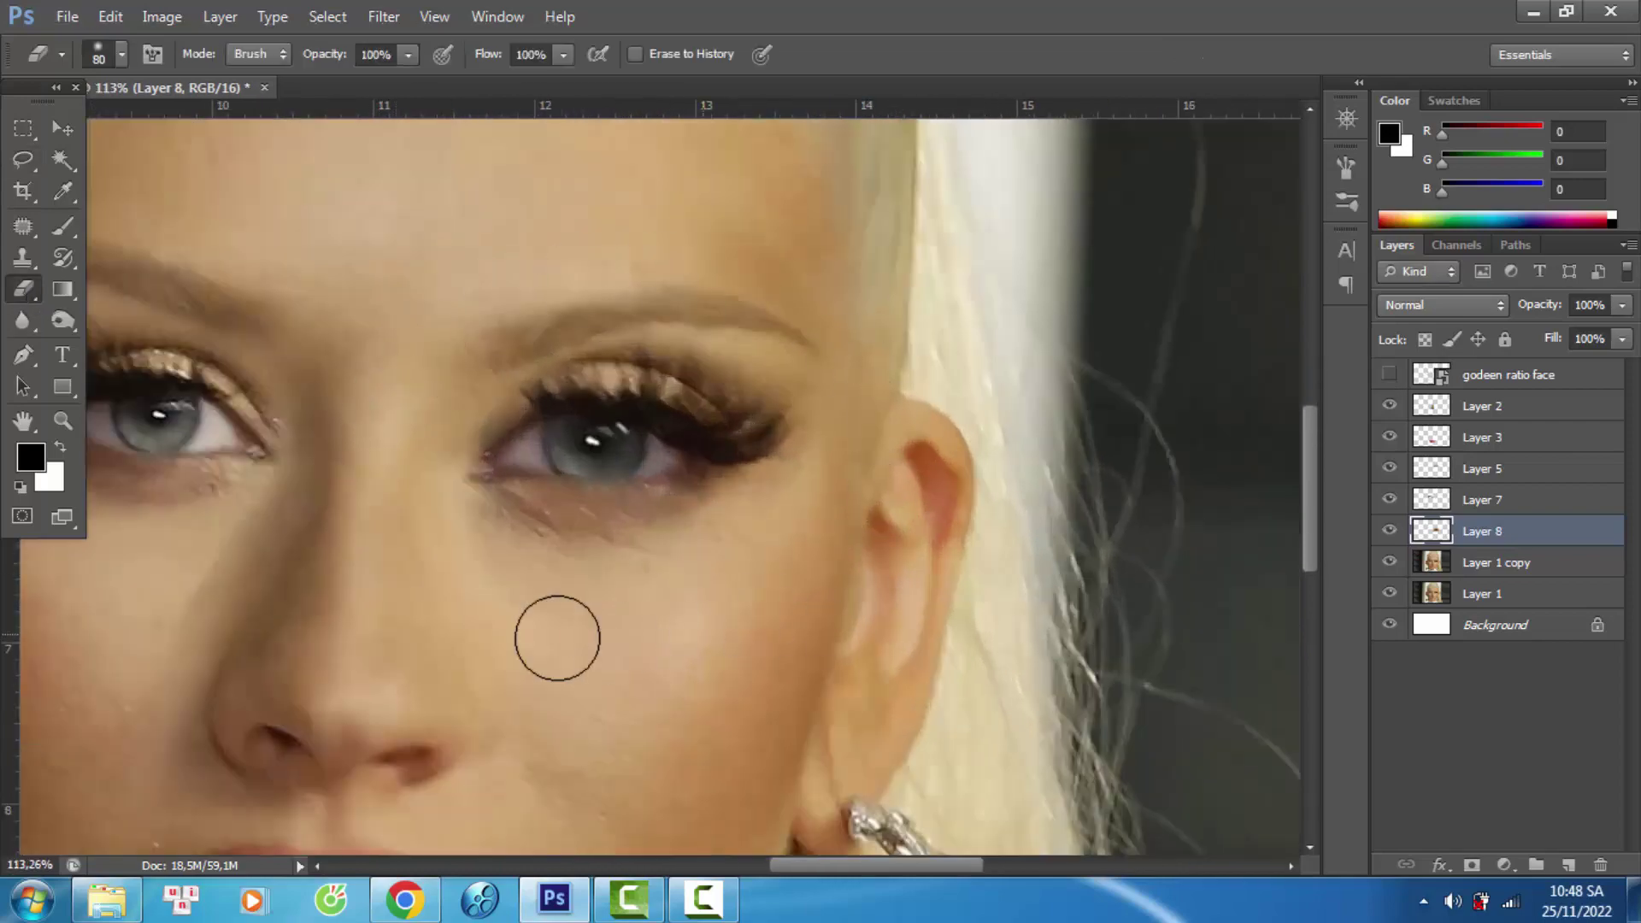
pyautogui.scroll(-5, 484, 416)
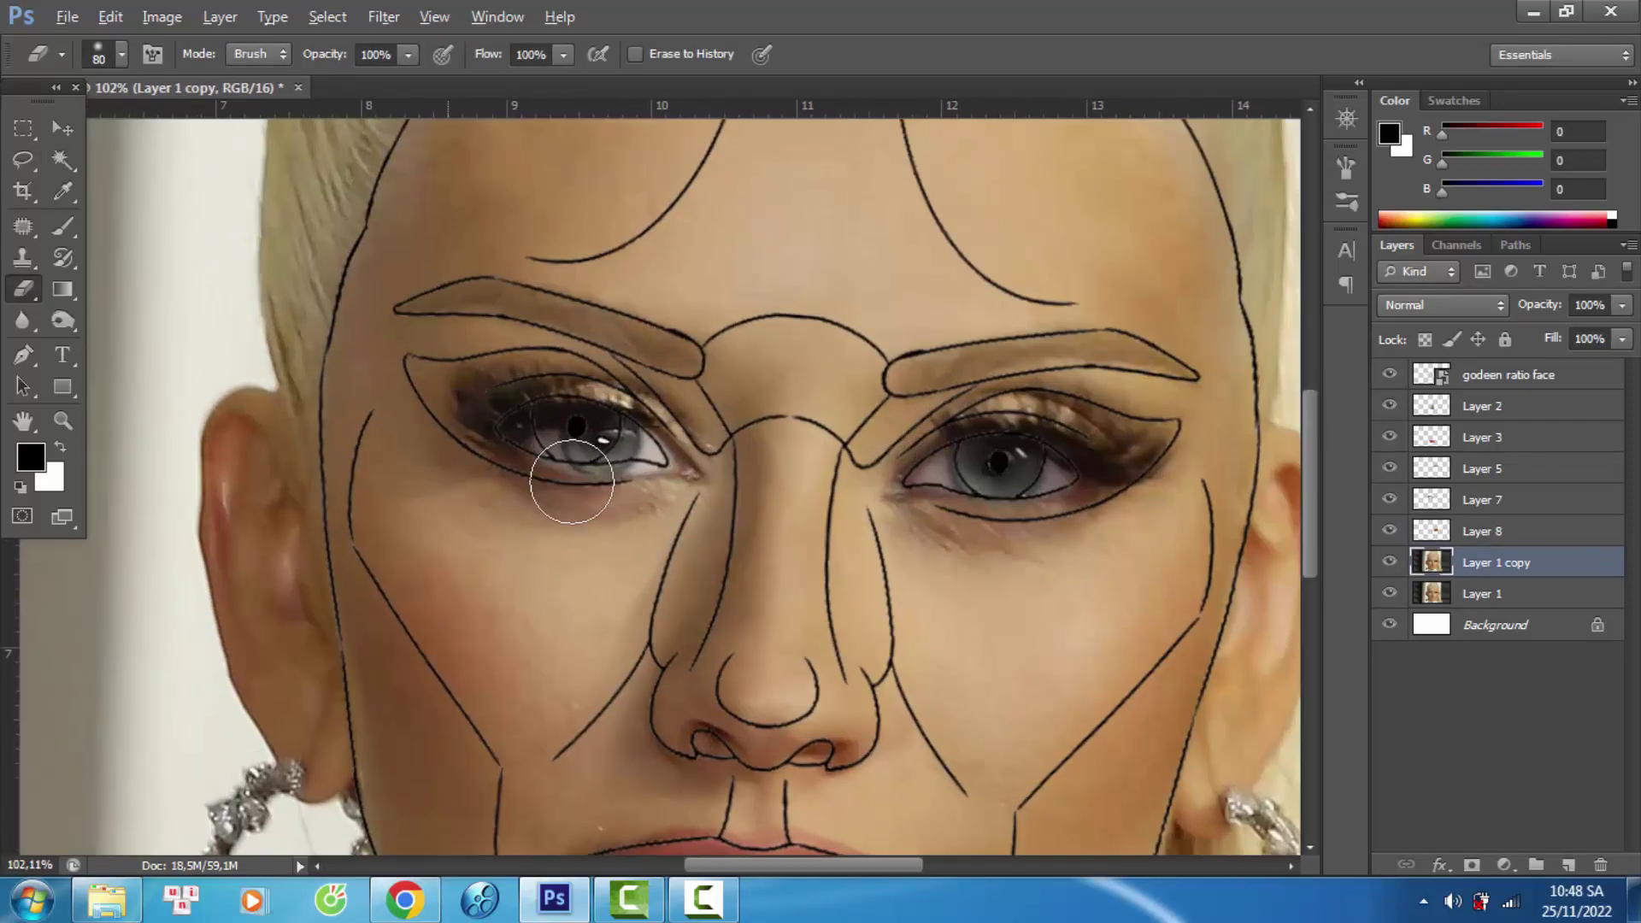
# - Copy the lassoed left eye to a new layer, then enlarge and warp it
pyautogui.hotkey('ctrl', 'j')
pyautogui.hotkey('ctrl', 't')
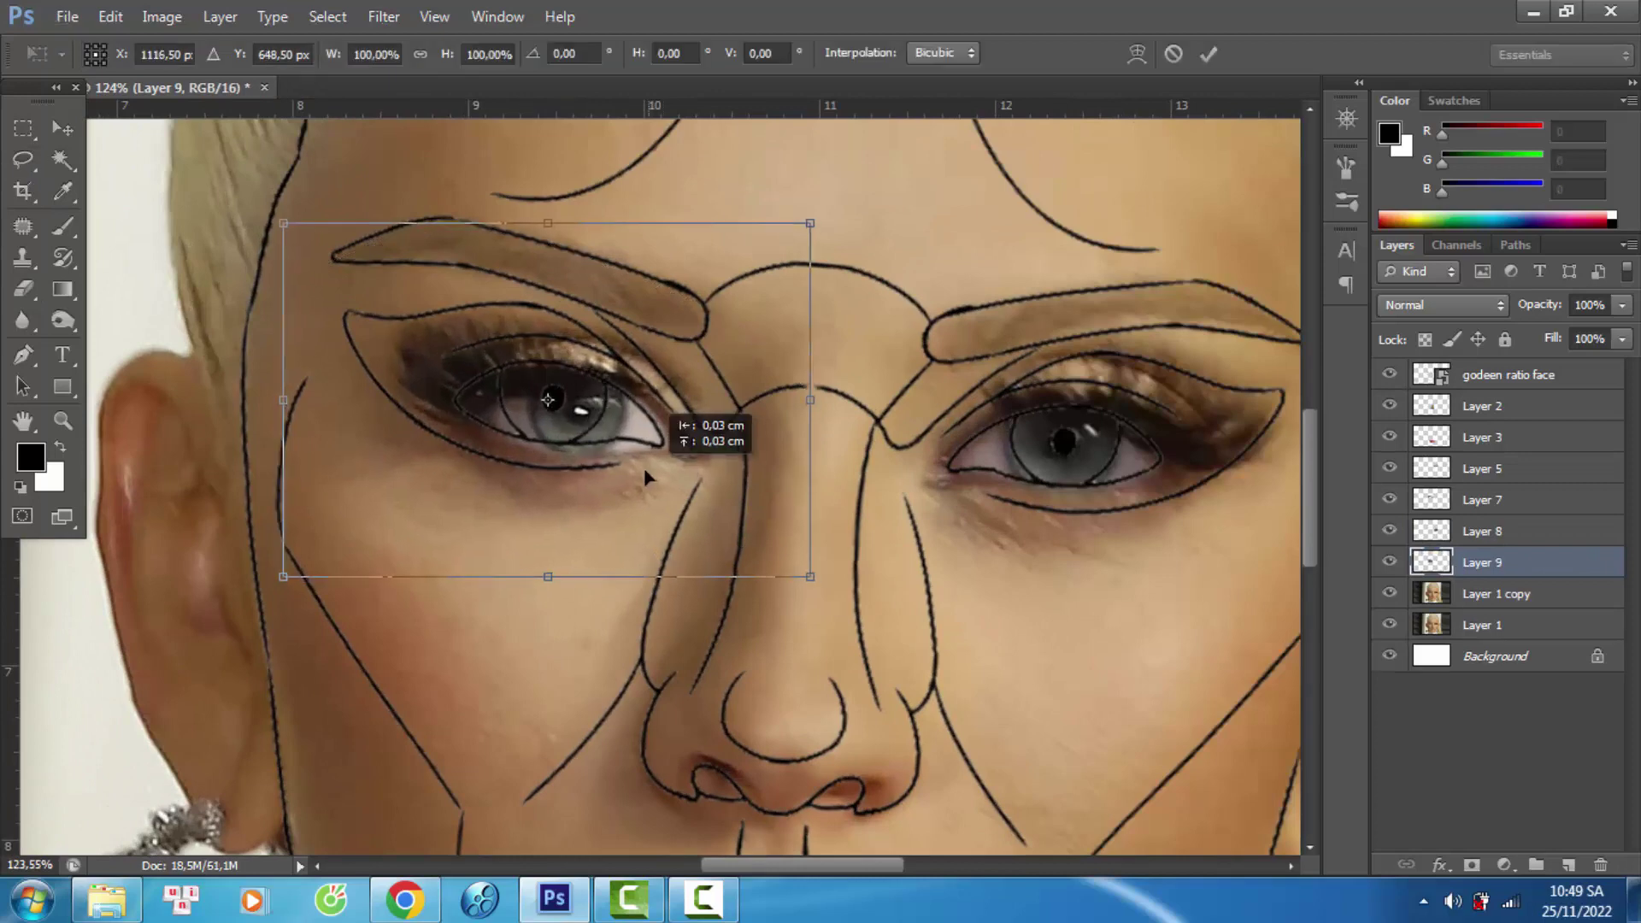
pyautogui.moveTo(270, 220); pyautogui.dragTo(234, 198)
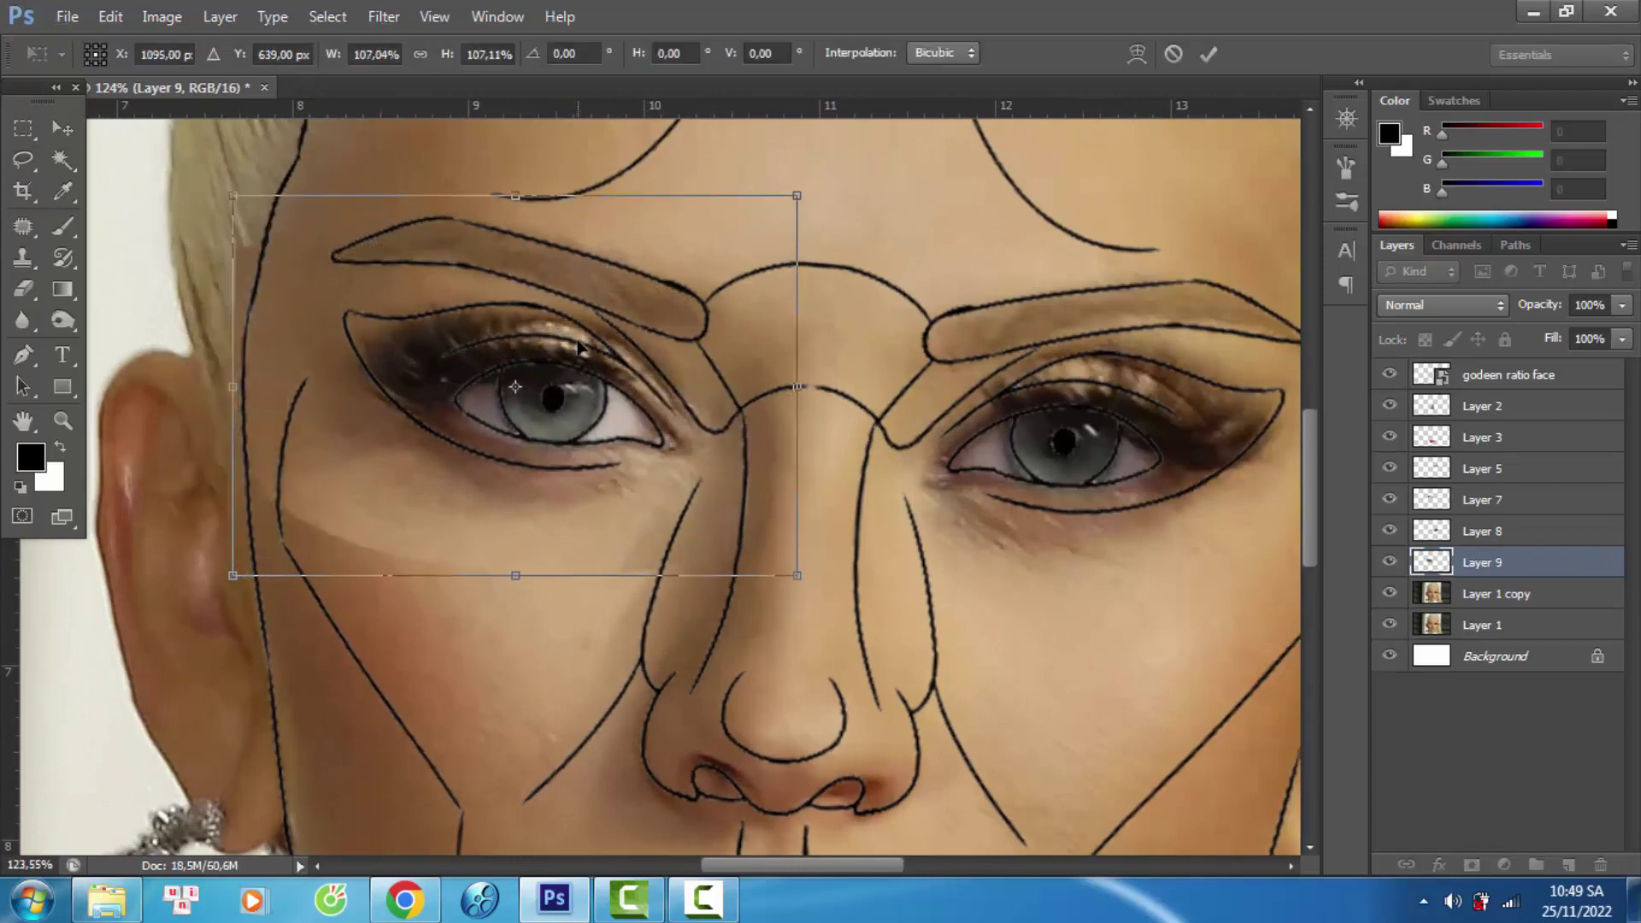
pyautogui.rightClick(584, 385)
pyautogui.click(615, 514)
pyautogui.press('Return')
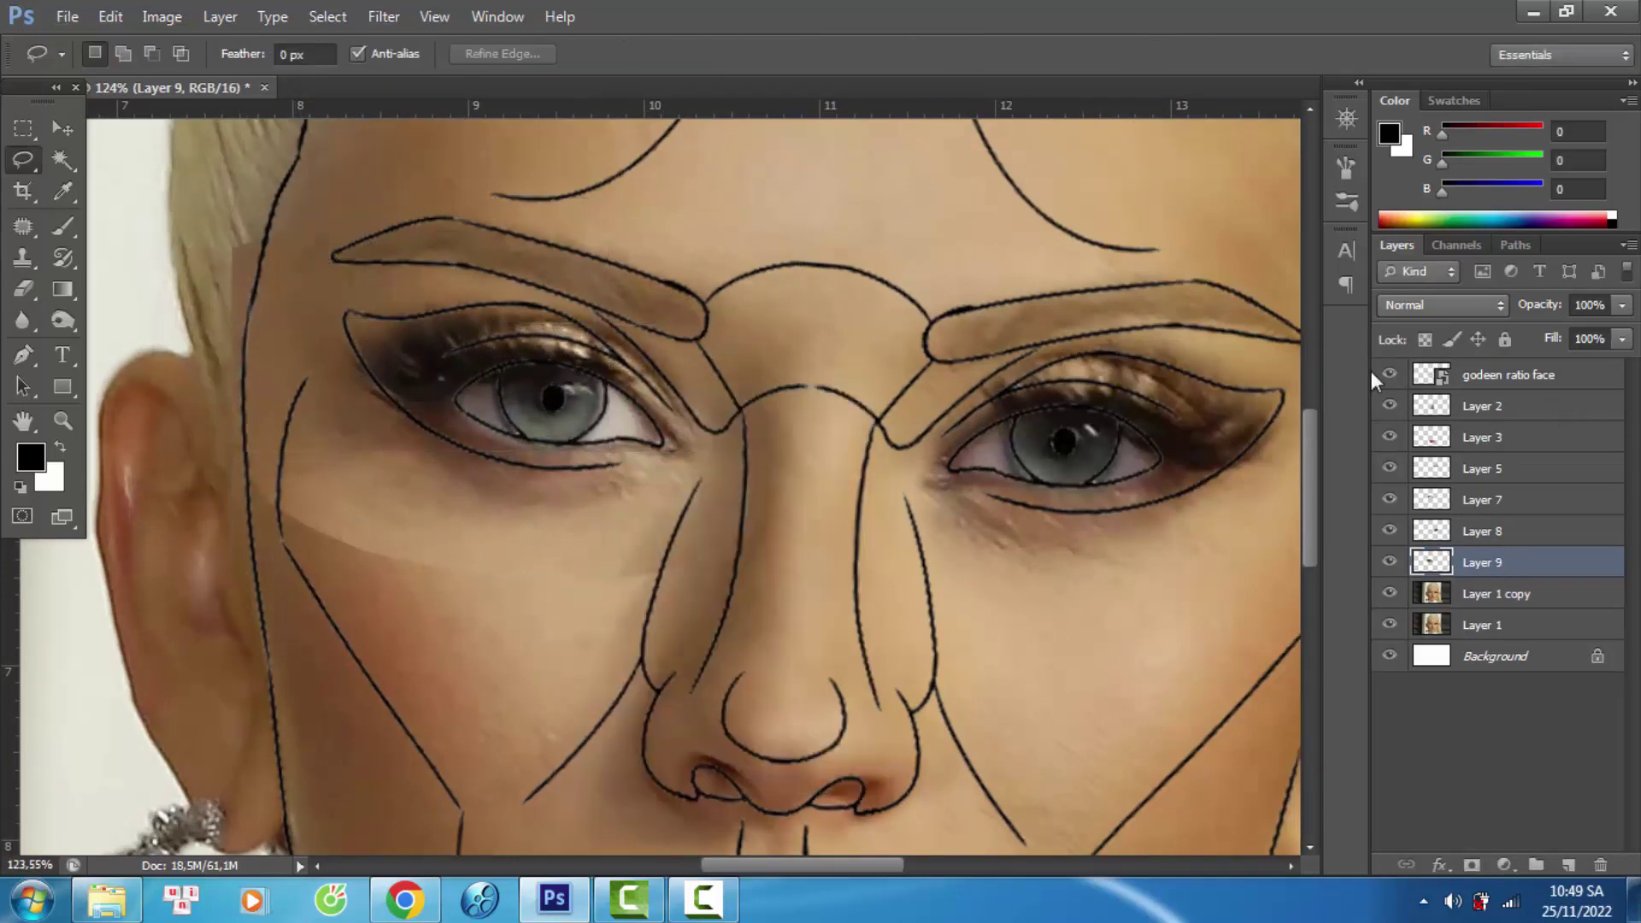
# - Erase the patch edge under the left eye so it blends into the cheek
pyautogui.press('e')
pyautogui.moveTo(608, 508); pyautogui.dragTo(312, 504)
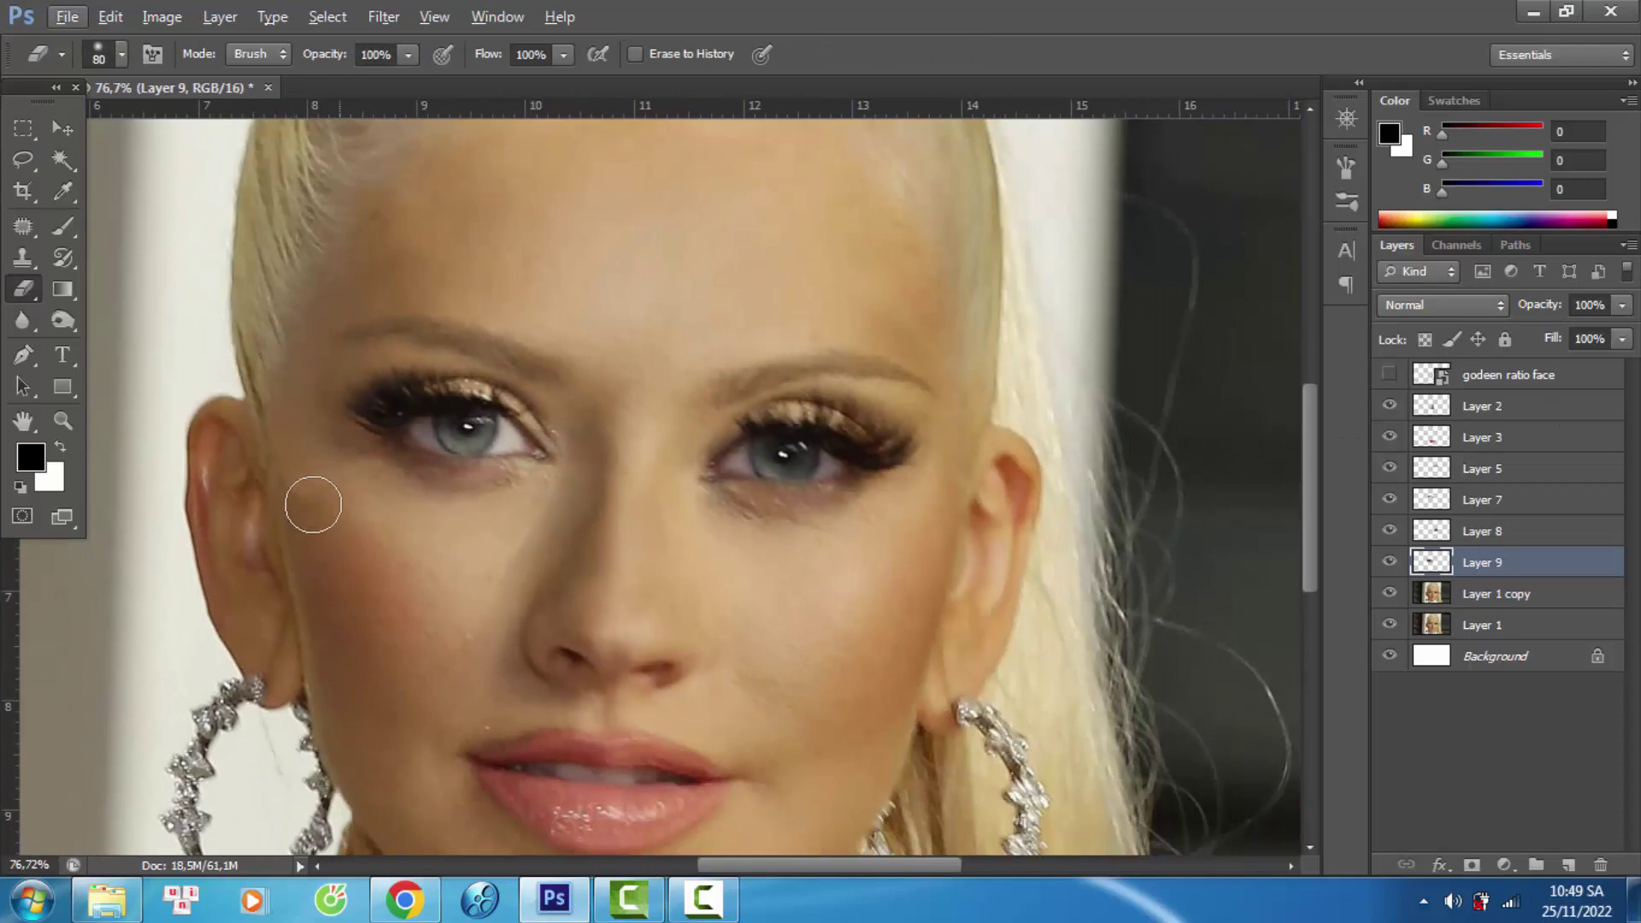
pyautogui.scroll(-5, 410, 528)
pyautogui.scroll(5, 473, 602)
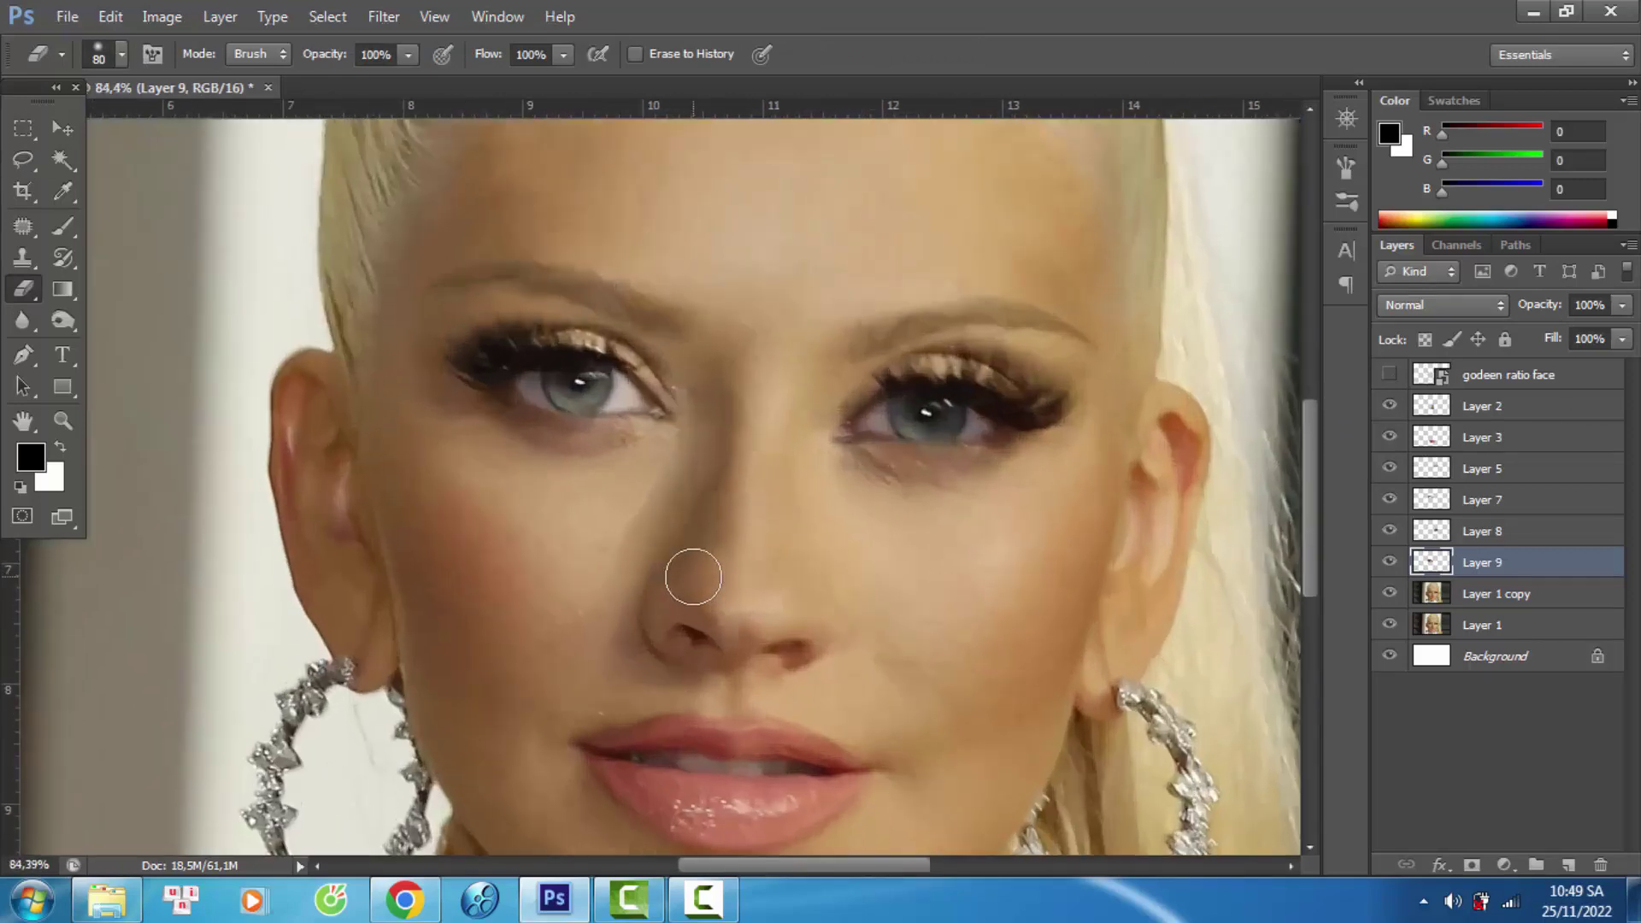
pyautogui.scroll(-2, 717, 598)
pyautogui.scroll(-2, 747, 450)
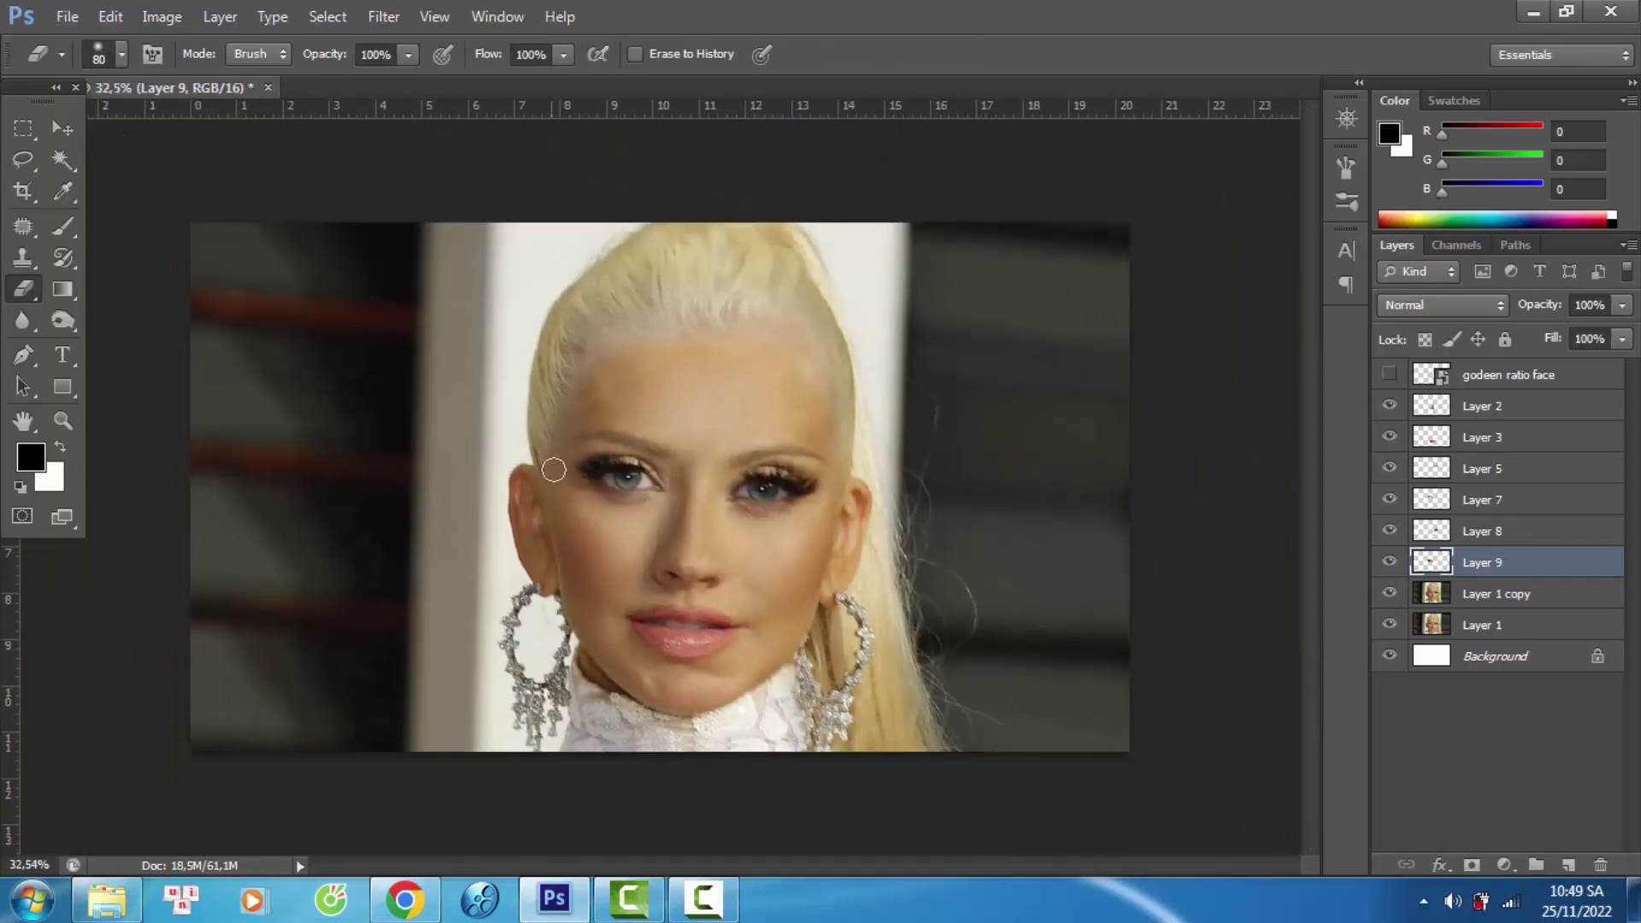
pyautogui.click(1511, 637)
# - Group all edited layers, merge a duplicate of the group, and show the golden-ratio overlay
pyautogui.hotkey('ctrl', 'j')
pyautogui.keyDown('shift'); pyautogui.click(1447, 432); pyautogui.keyUp('shift')
pyautogui.hotkey('ctrl', 'g')
pyautogui.hotkey('ctrl', 'j')
pyautogui.hotkey('ctrl', 'e')
pyautogui.click(1389, 436)
pyautogui.scroll(3, 741, 406)
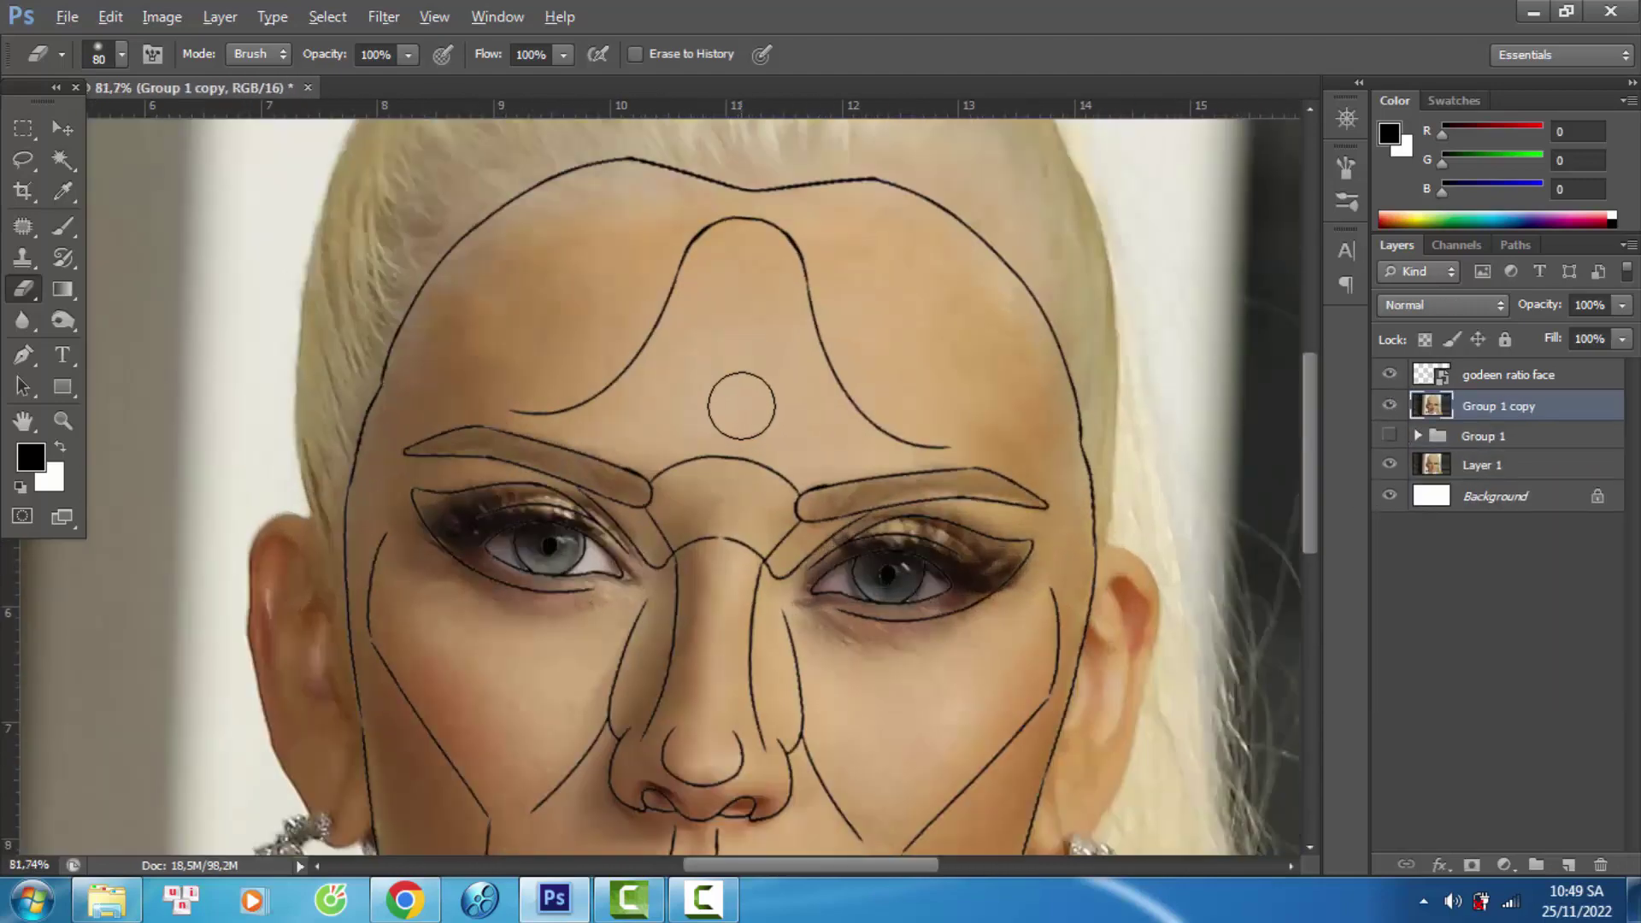
pyautogui.scroll(3, 740, 406)
# - Lighten forehead, nose, cheeks and mouth area with the Dodge tool at 5% exposure
pyautogui.rightClick(63, 320)
pyautogui.click(154, 318)
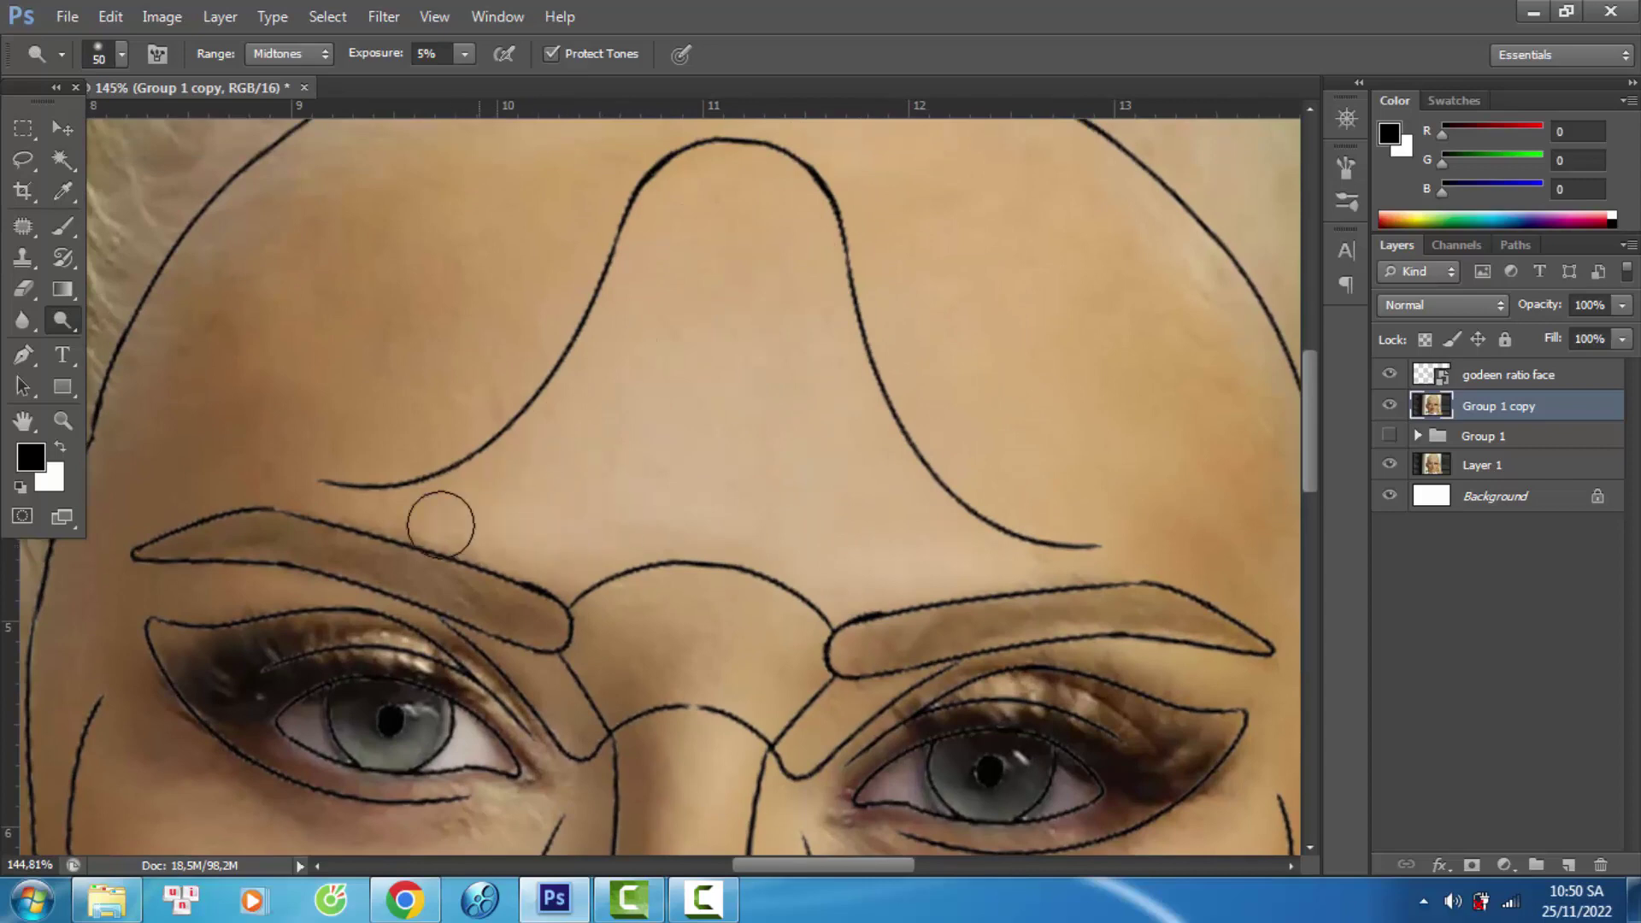
pyautogui.scroll(-4, 862, 580)
pyautogui.scroll(-1, 689, 480)
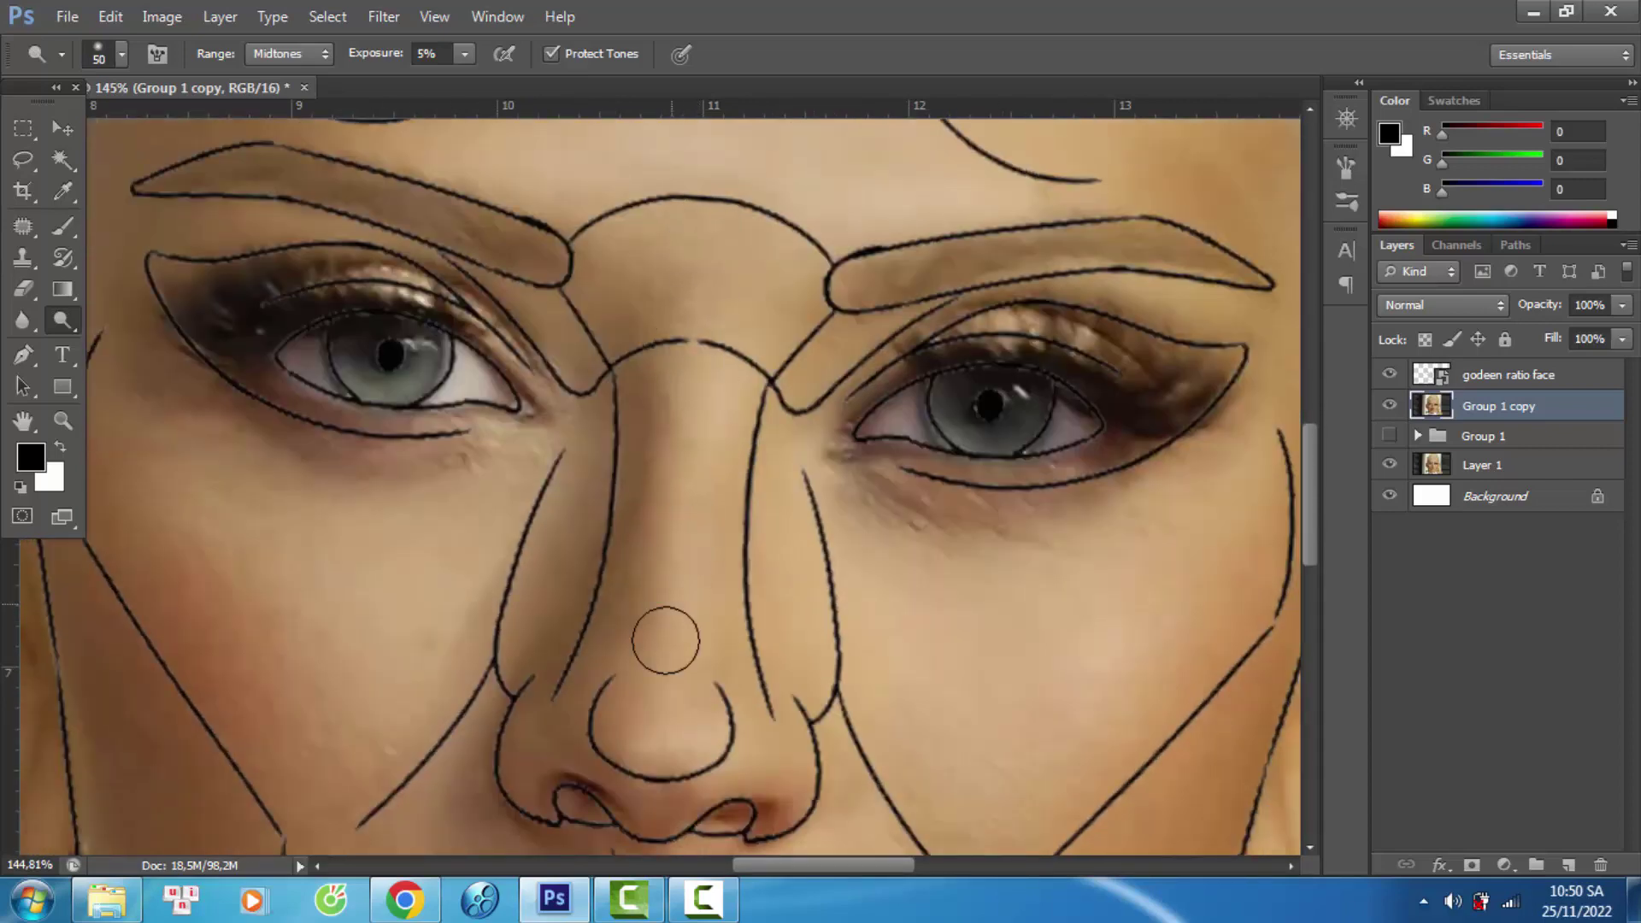
pyautogui.scroll(-2, 695, 240)
pyautogui.hscroll(3, 585, 353)
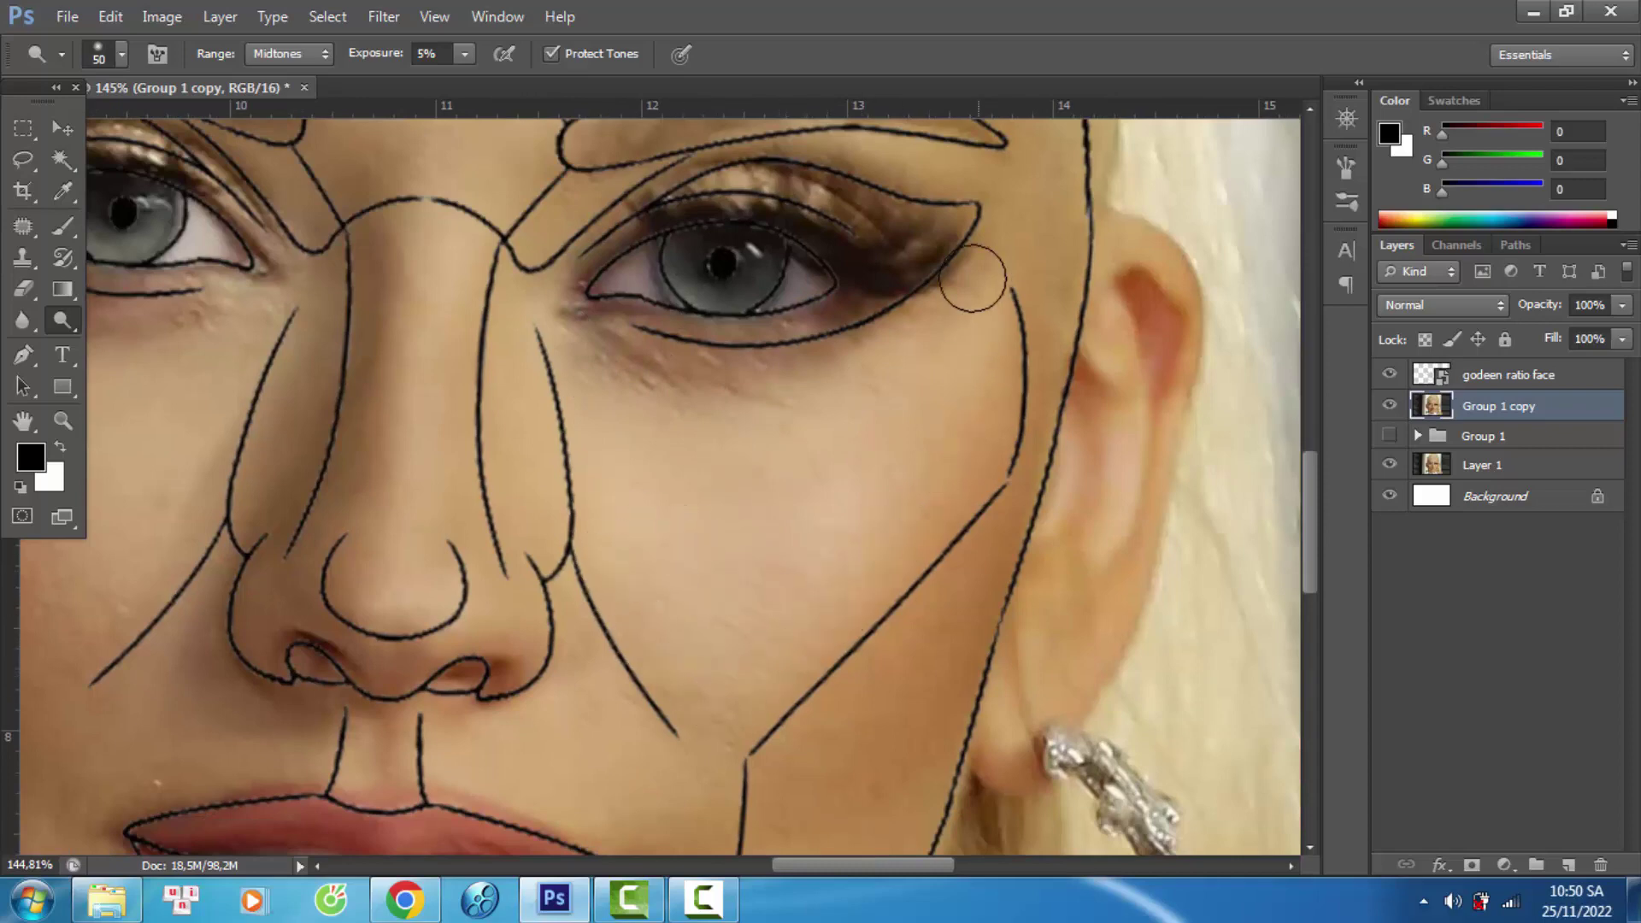
pyautogui.hscroll(-6, 363, 185)
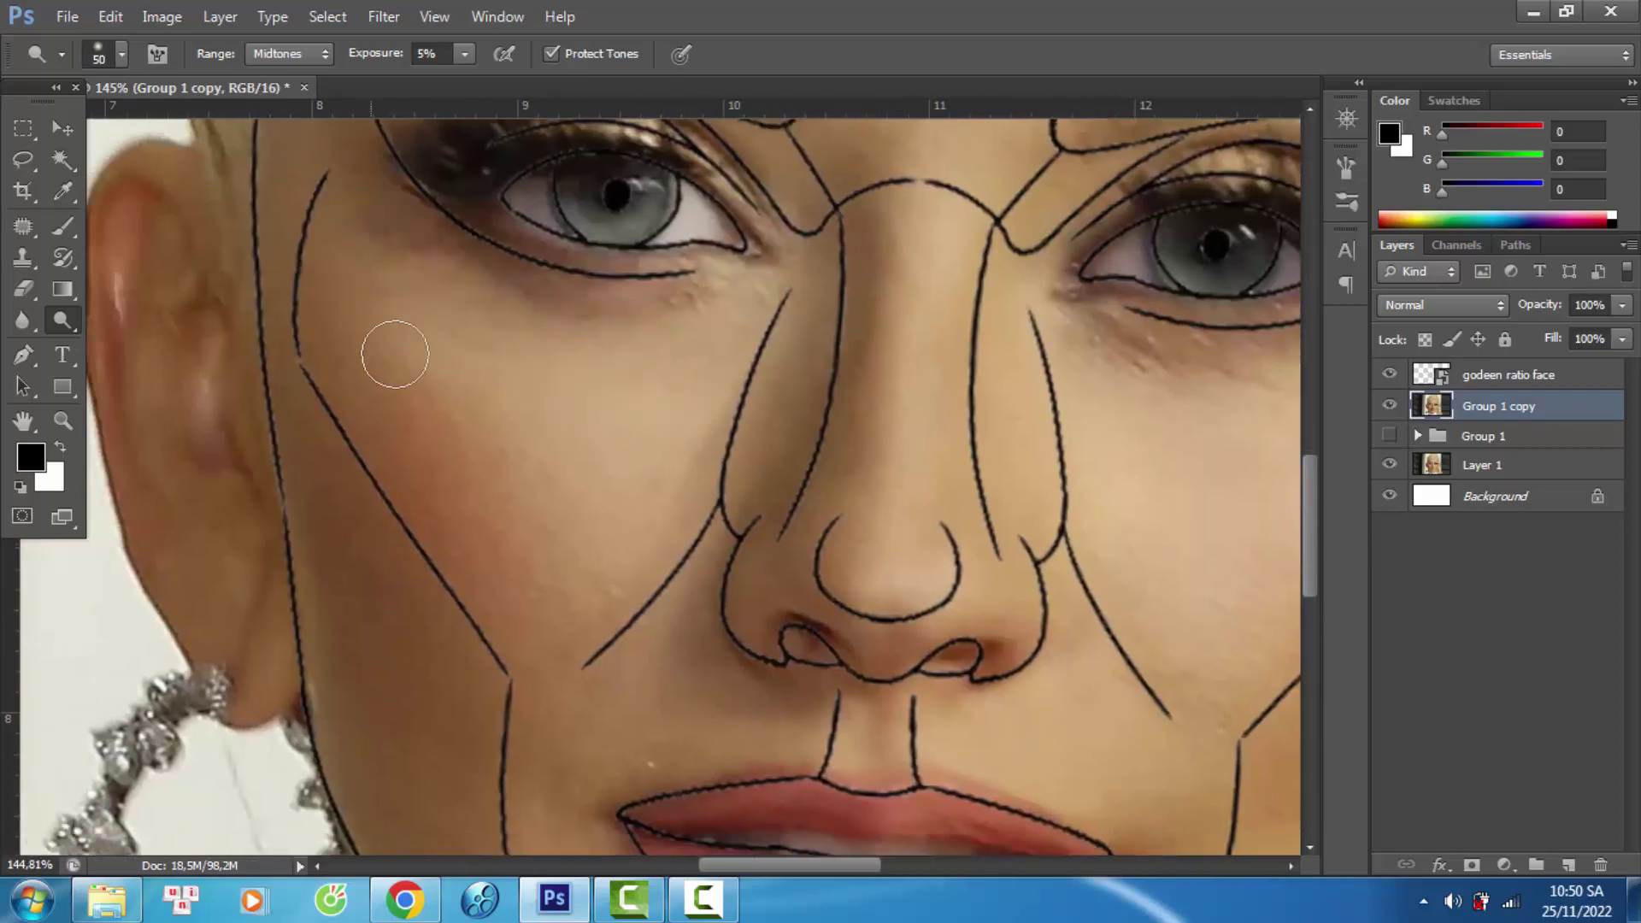
pyautogui.scroll(-3, 556, 342)
pyautogui.hscroll(1, 598, 410)
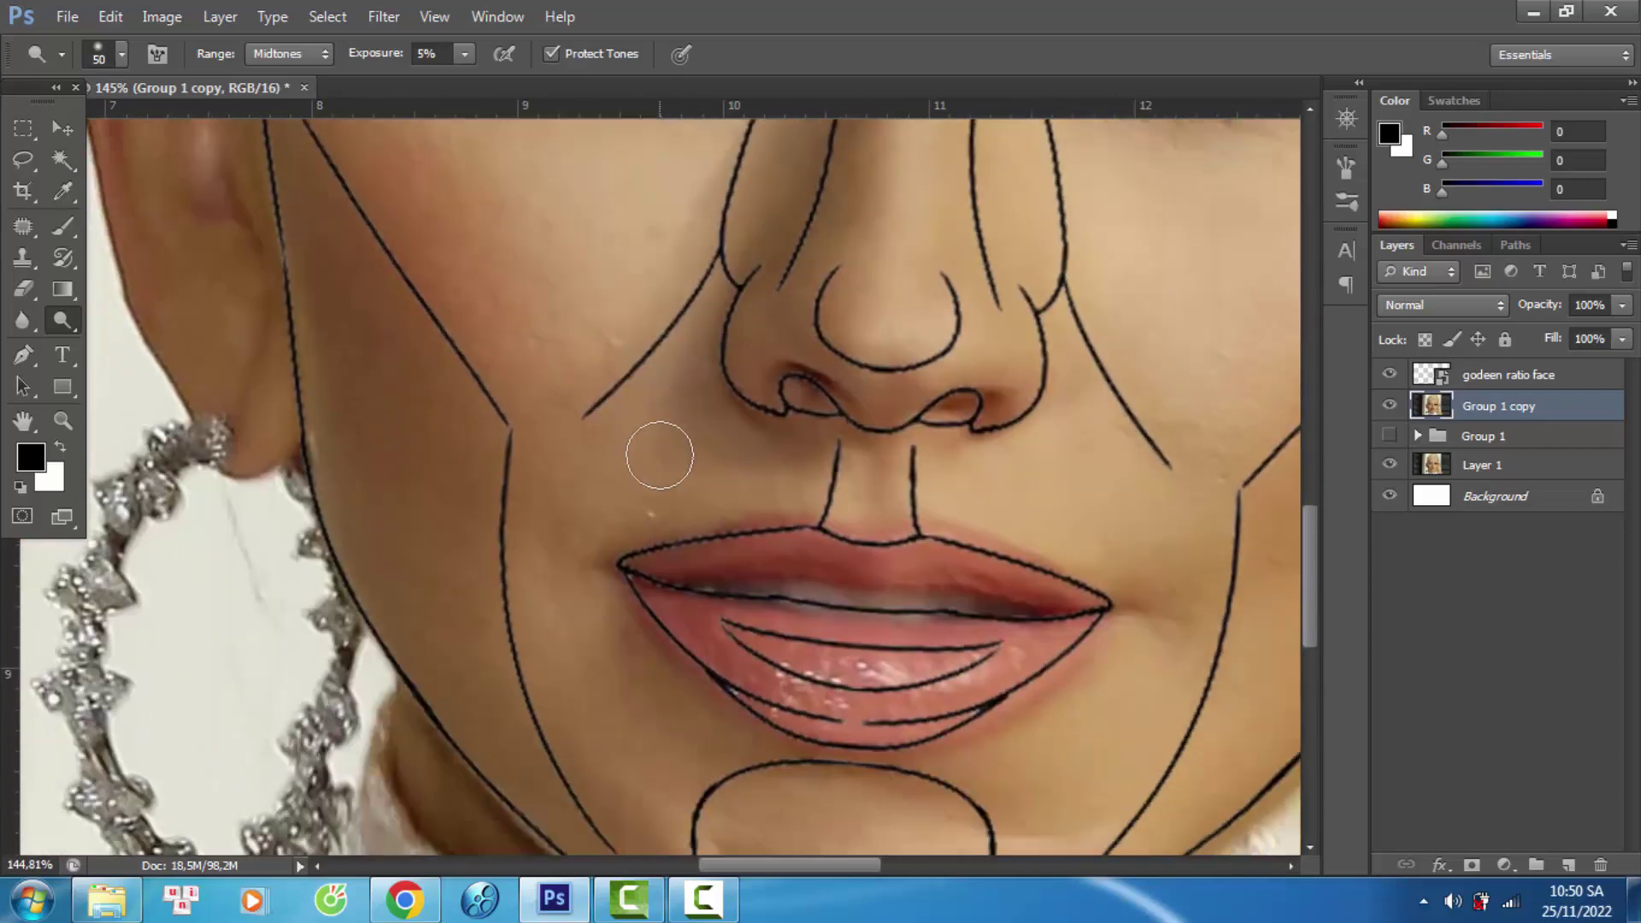
pyautogui.scroll(-2, 718, 504)
pyautogui.scroll(2, 414, 539)
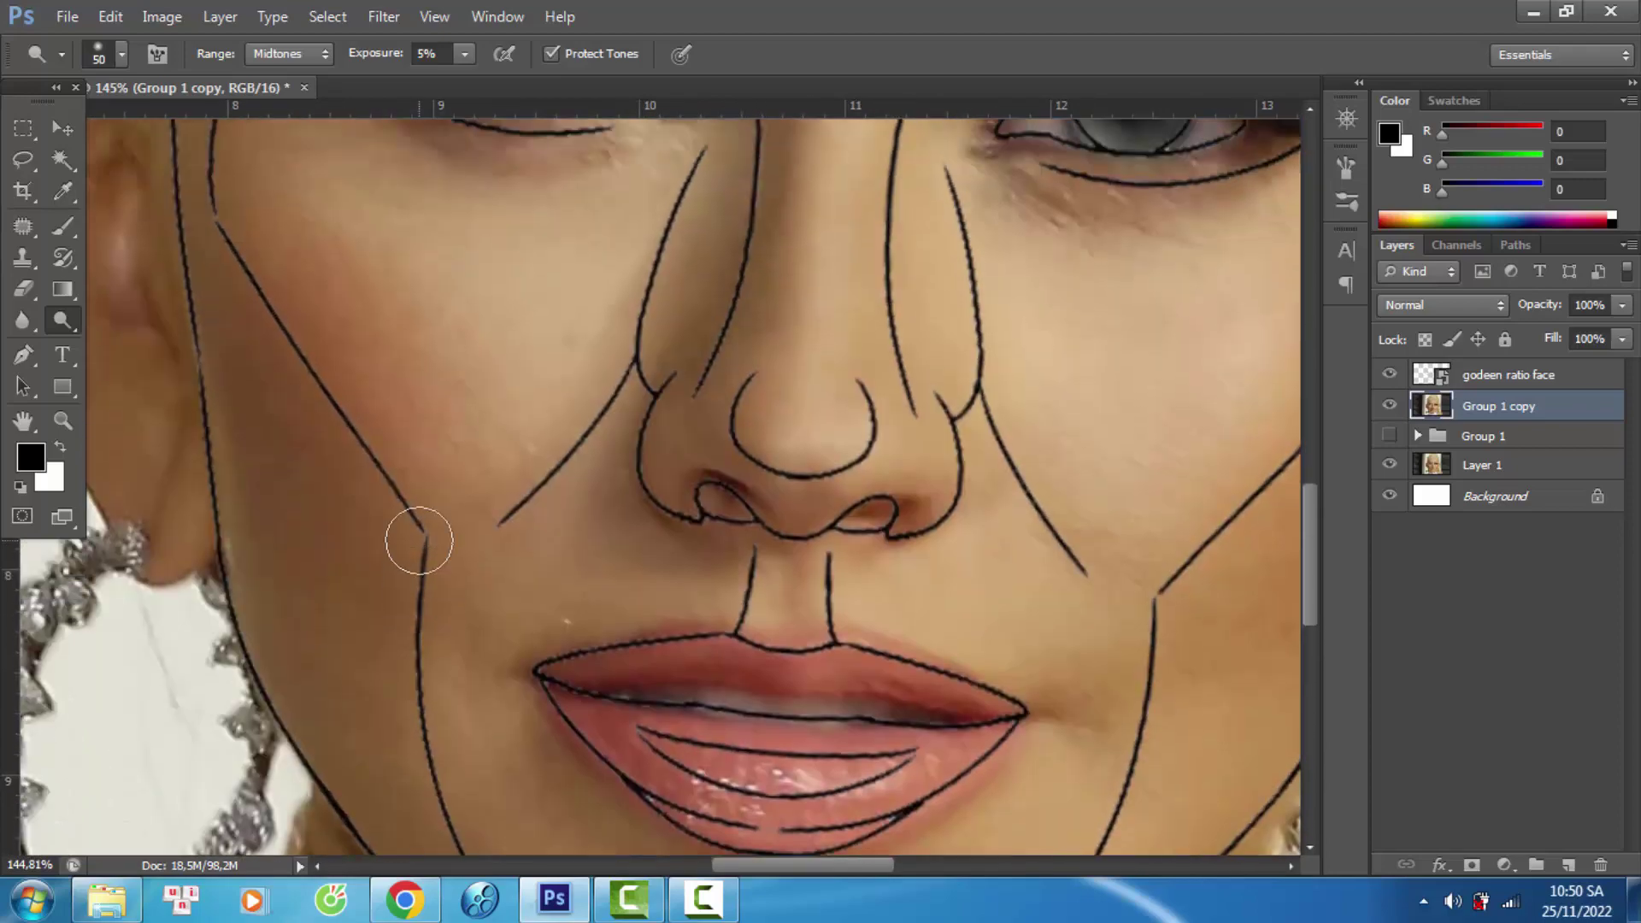
pyautogui.scroll(3, 256, 427)
pyautogui.hscroll(2, 171, 384)
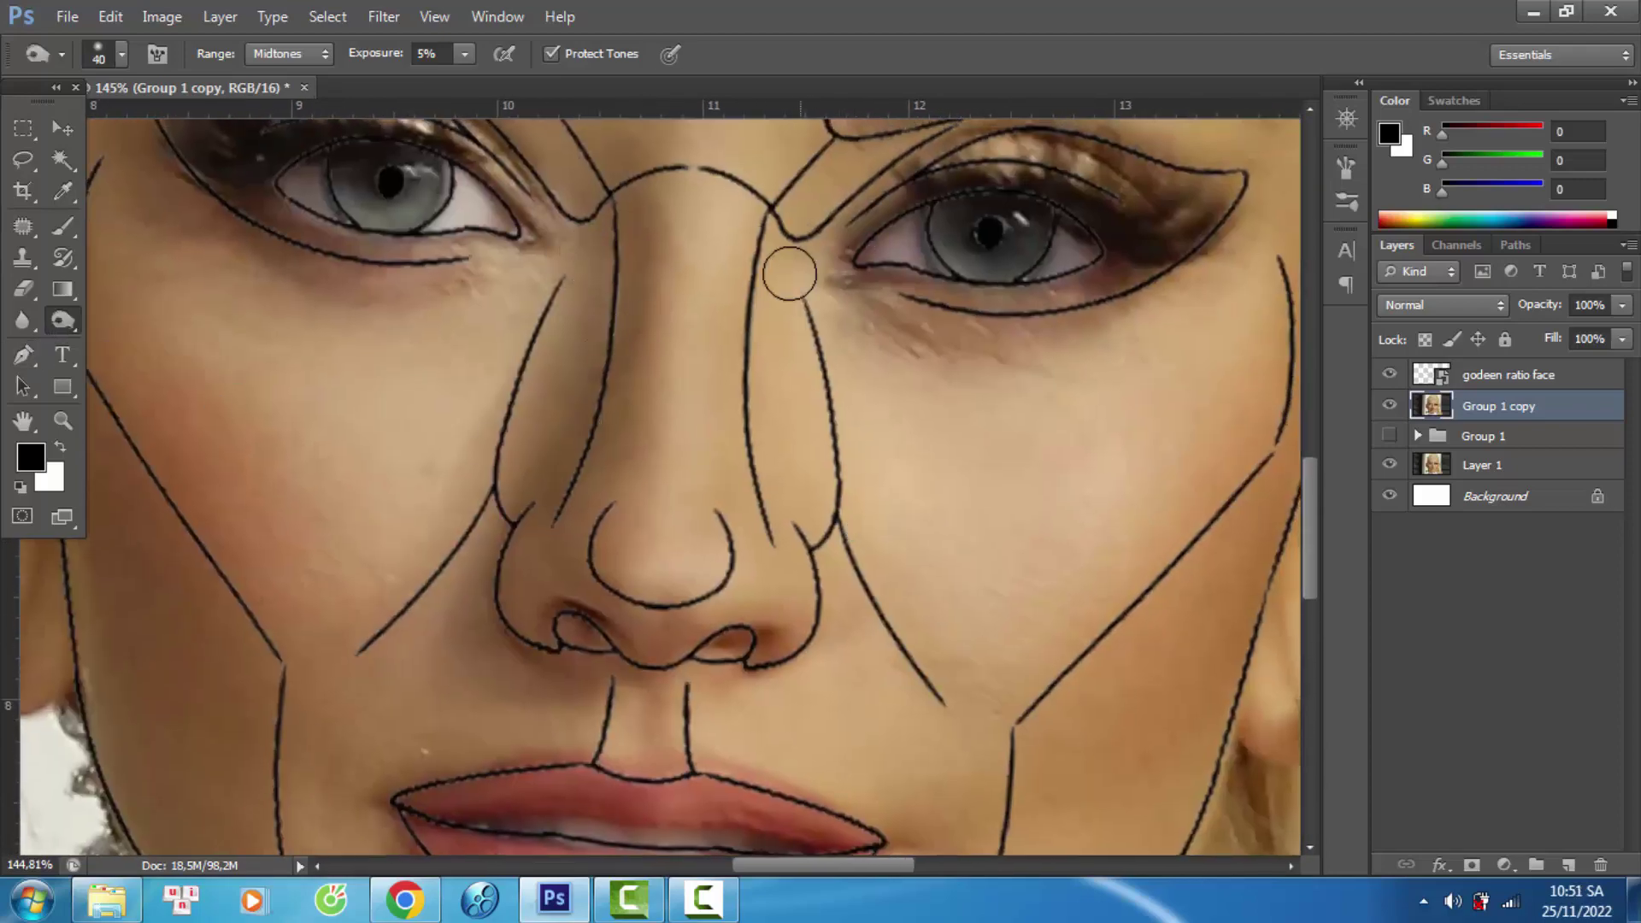
# - Darken the left cheek and jawline to contour the face
pyautogui.scroll(-3, 789, 273)
pyautogui.hscroll(1, 854, 324)
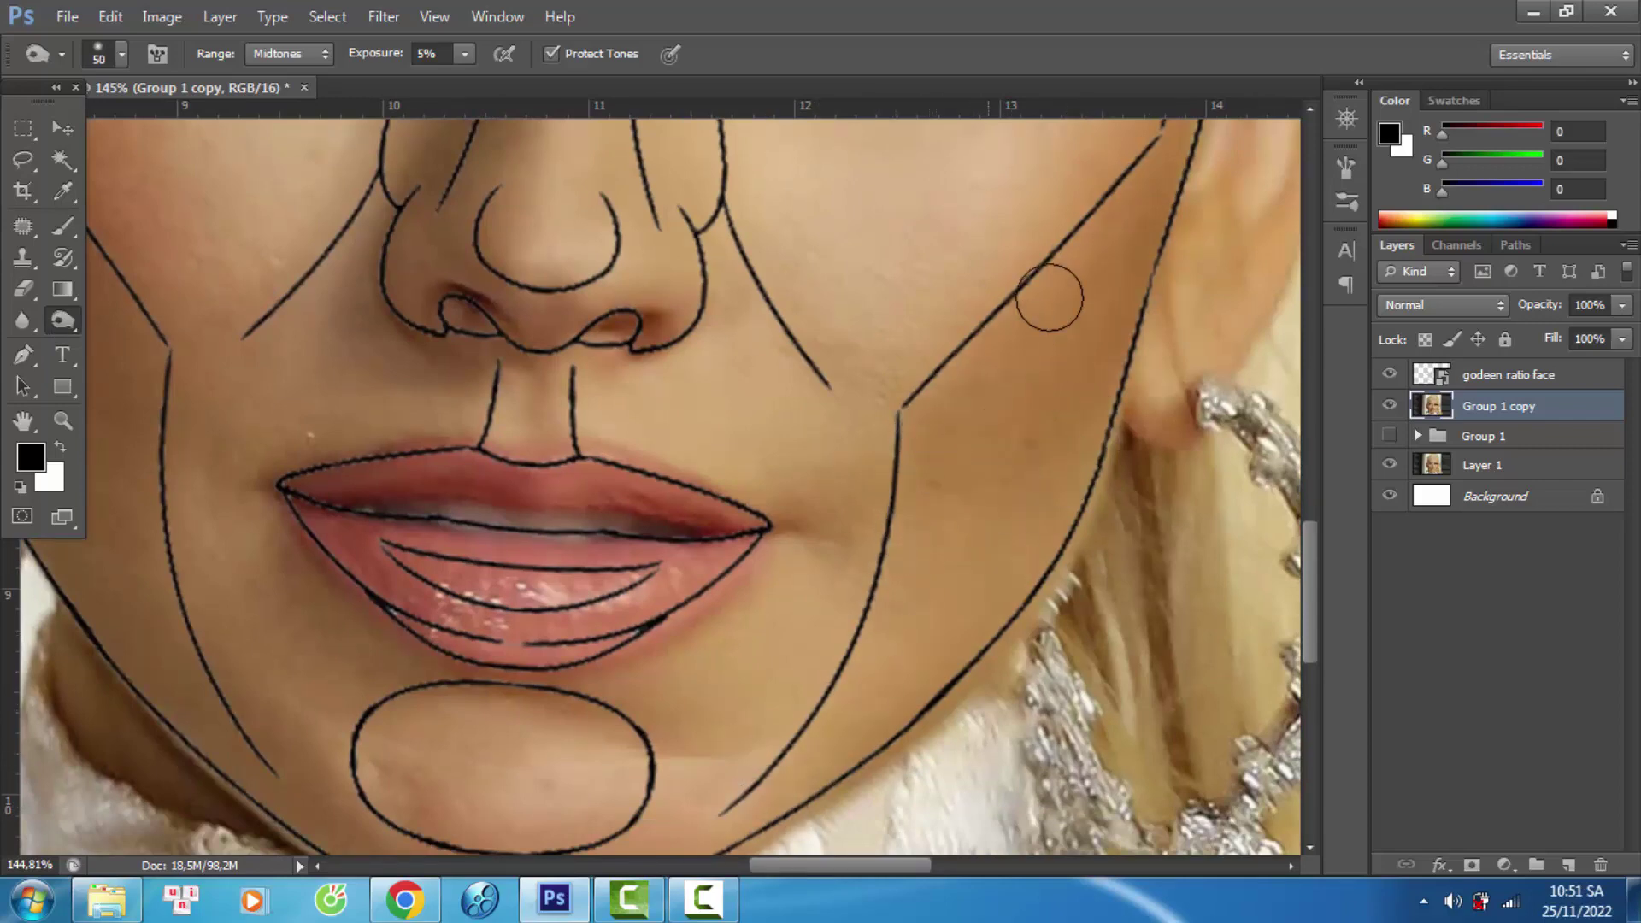
pyautogui.moveTo(350, 442); pyautogui.dragTo(766, 517)
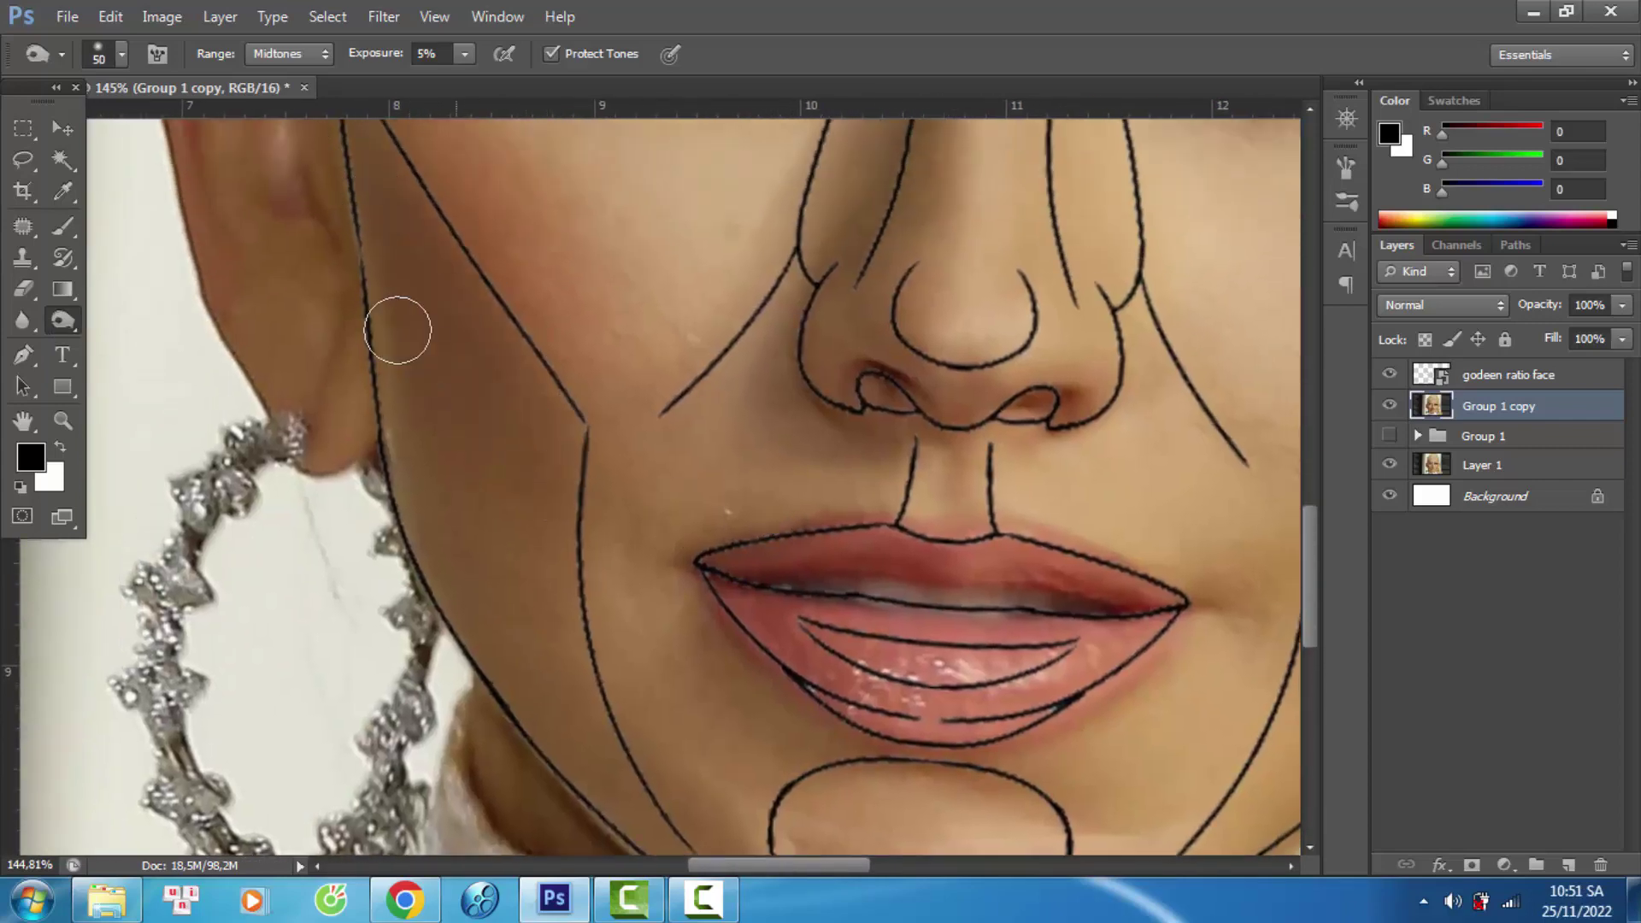
# - Fit the photo on screen and hide the golden-ratio guide and reshaped face
pyautogui.hotkey('ctrl', '0')
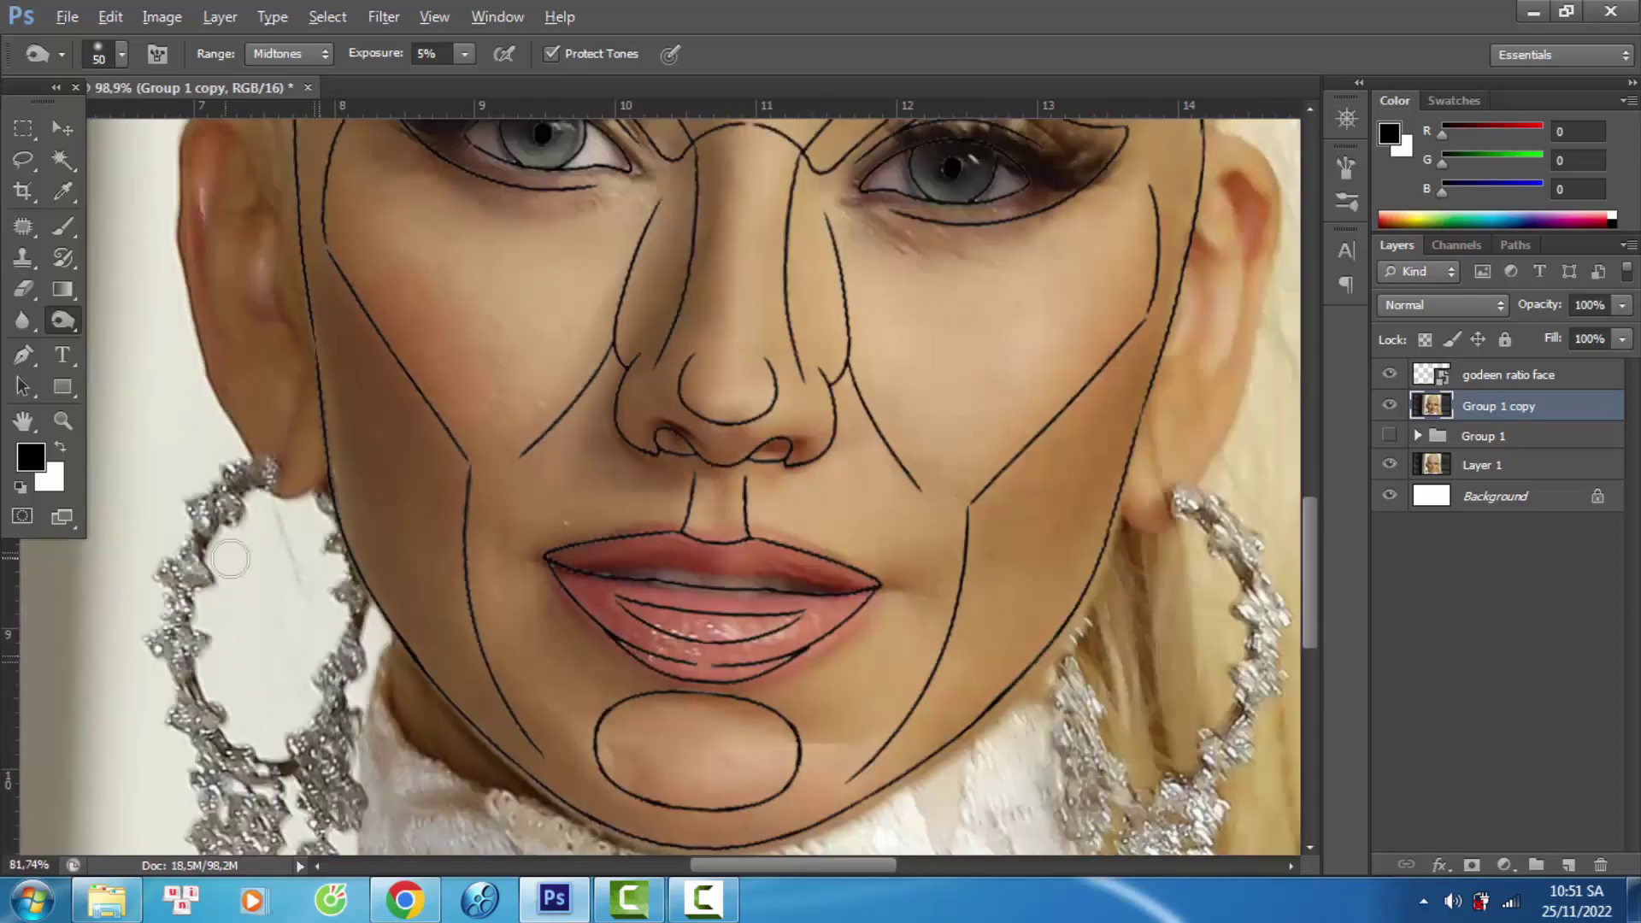
pyautogui.click(1388, 374)
pyautogui.click(1390, 406)
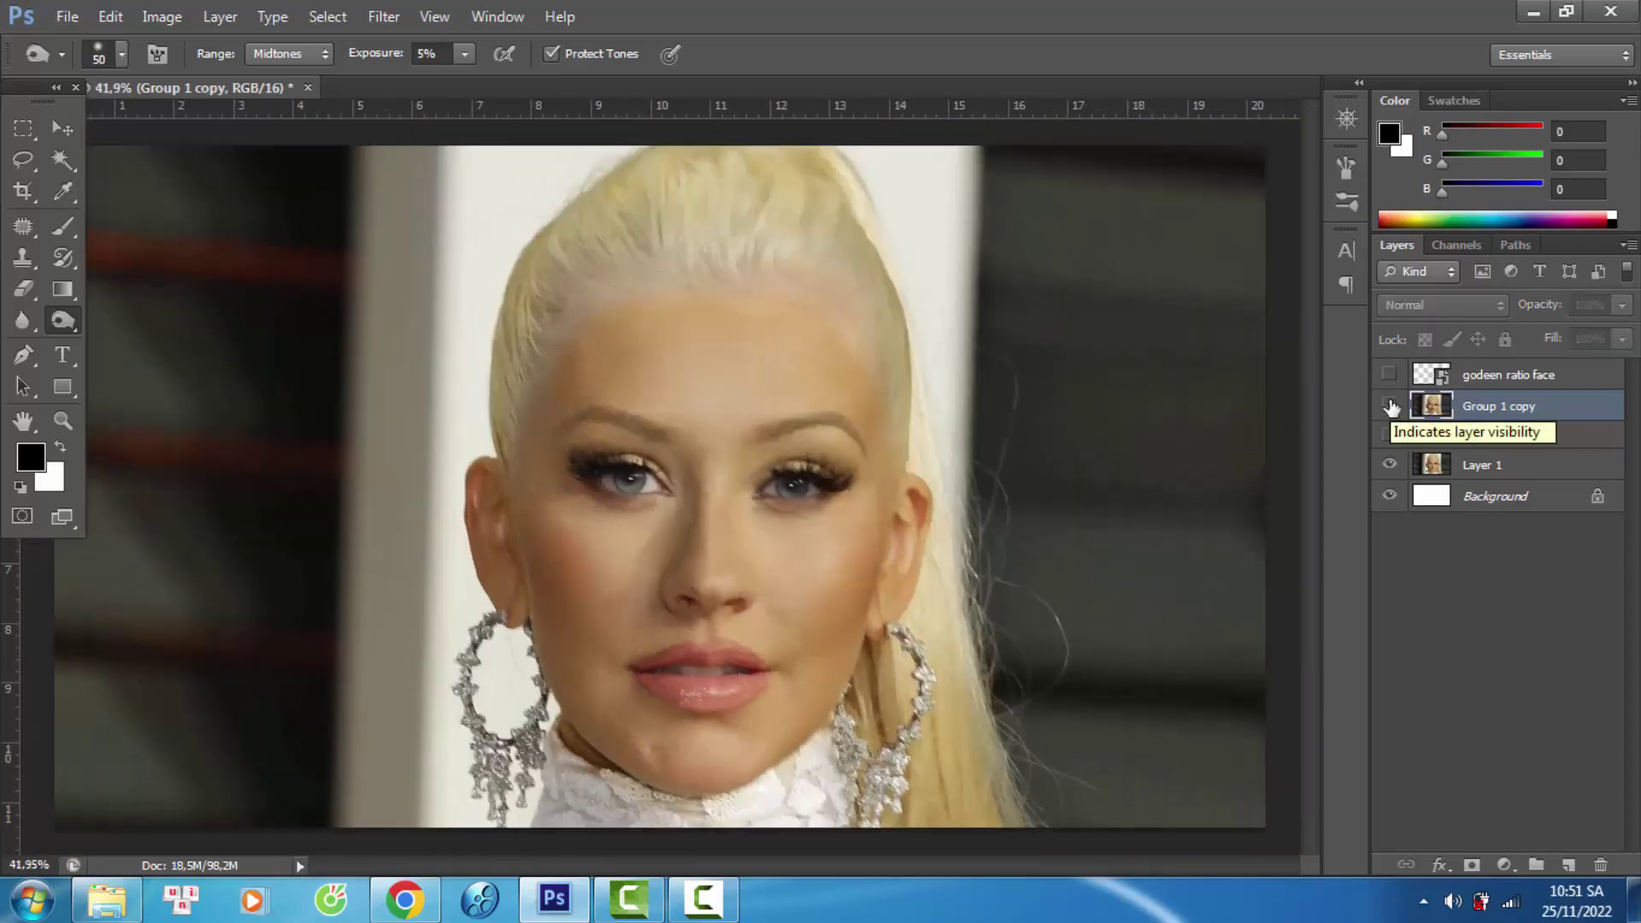
# - Make Group 1 copy visible again to compare with the original portrait
pyautogui.click(1389, 406)
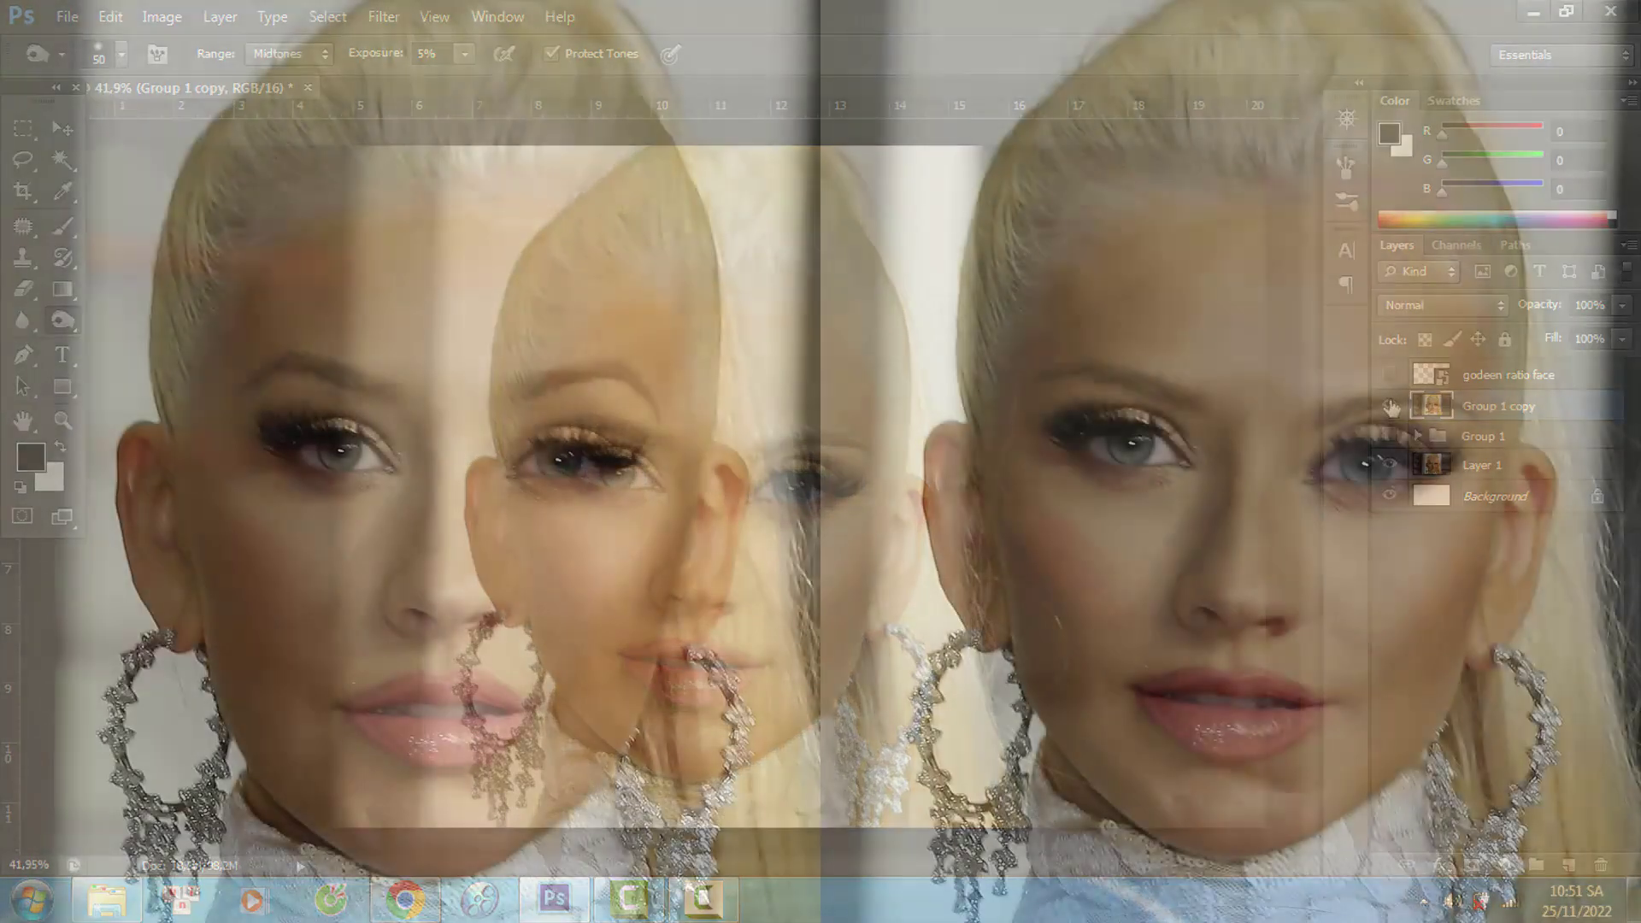